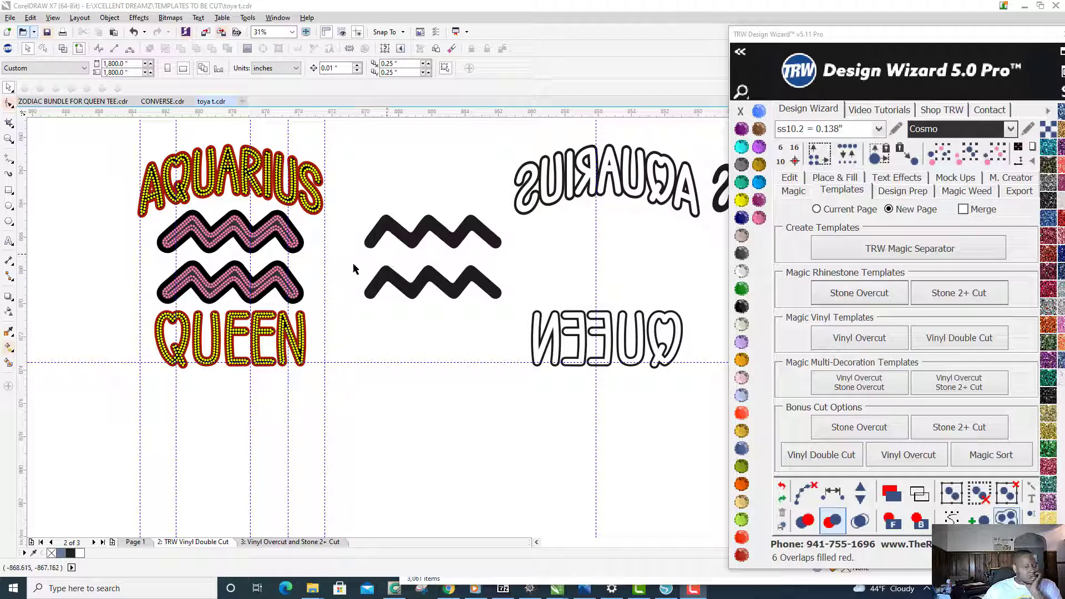
Step: Select the complete AQUARIUS QUEEN rhinestone design and enable simulated stones for a quick product mockup
{"action": "scroll", "coordinate": [338, 269], "scroll_direction": "down", "scroll_amount": 3}
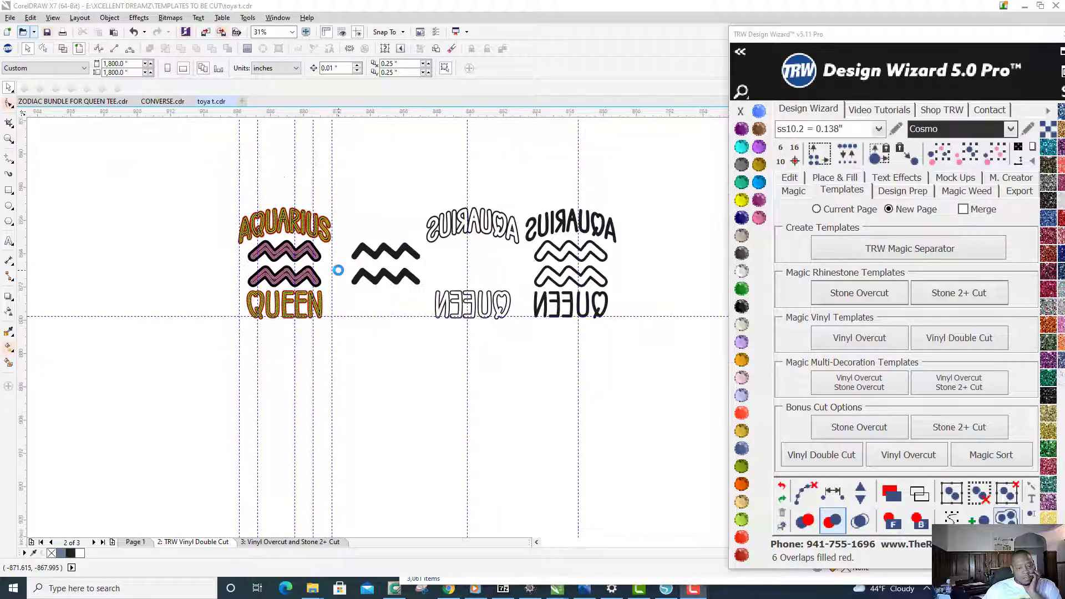
{"action": "scroll", "coordinate": [465, 272], "scroll_direction": "up", "scroll_amount": 2}
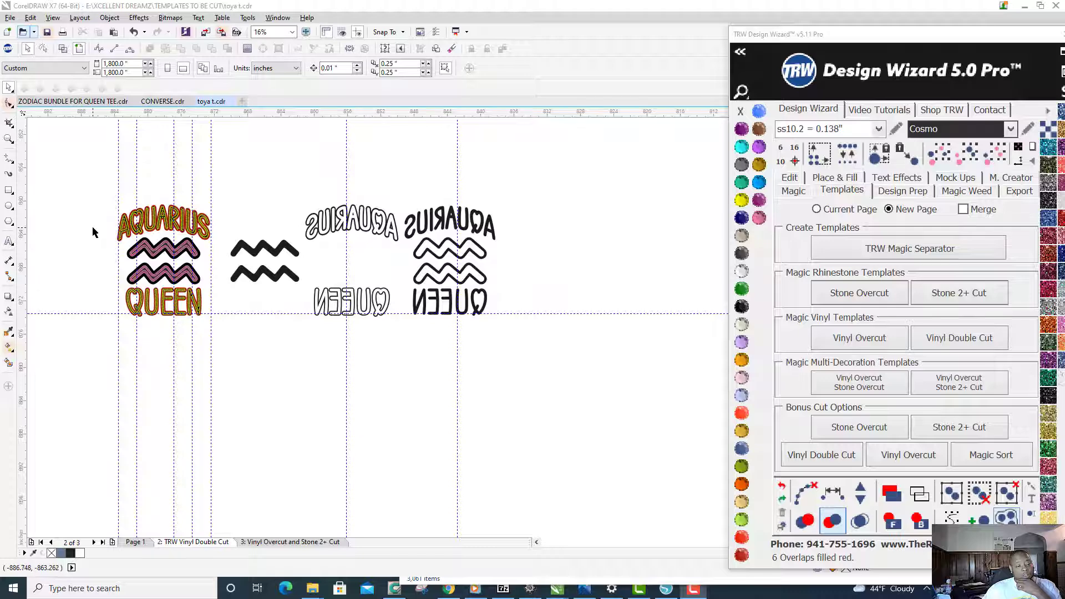
{"action": "scroll", "coordinate": [92, 225], "scroll_direction": "up", "scroll_amount": 2}
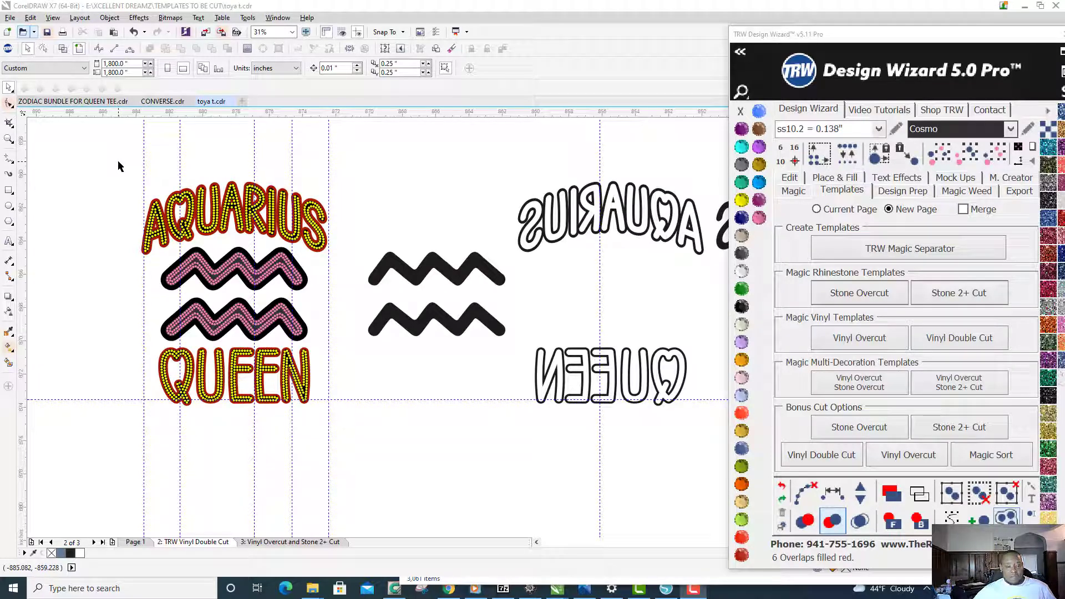
{"action": "left_click_drag", "start_coordinate": [118, 165], "coordinate": [349, 439]}
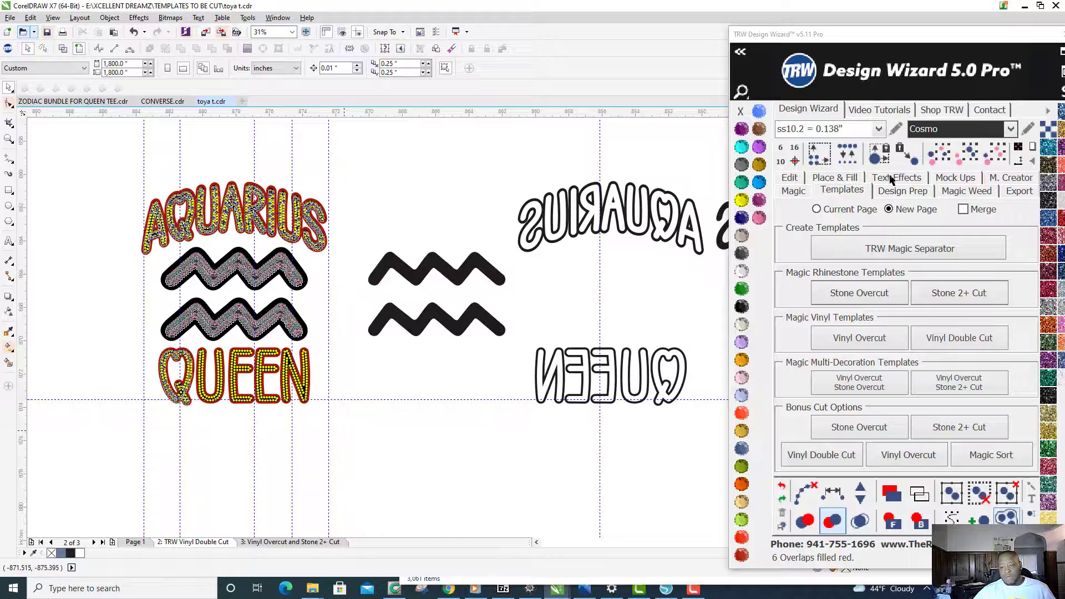
{"action": "left_click", "coordinate": [955, 178]}
{"action": "left_click", "coordinate": [799, 261]}
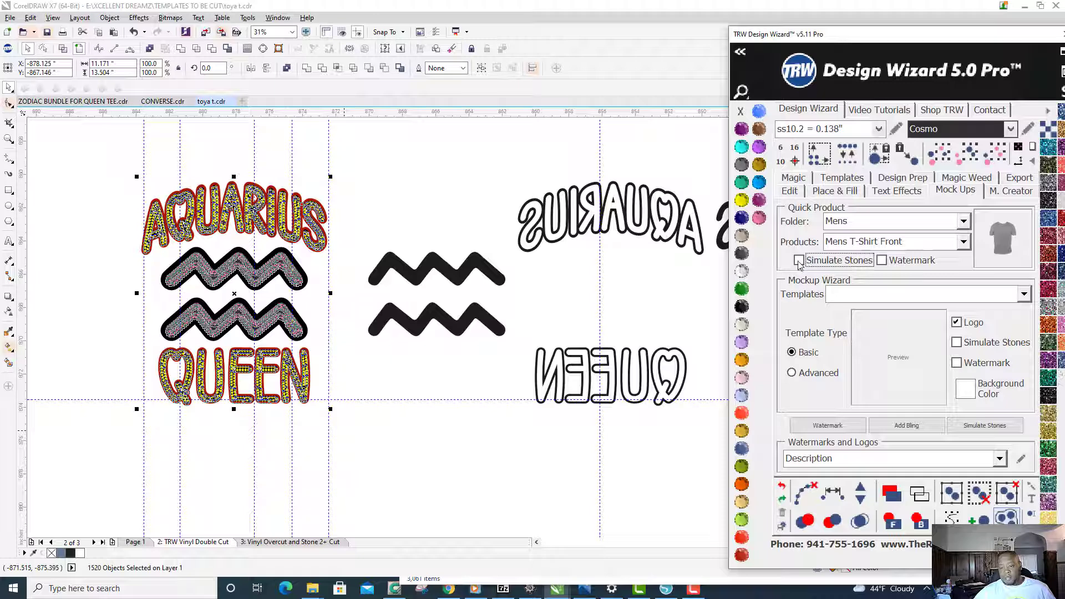
Step: Create a mockup of the design on the Womens Scoop-Neck Shirt Front from the Womens product folder
{"action": "left_click", "coordinate": [964, 222]}
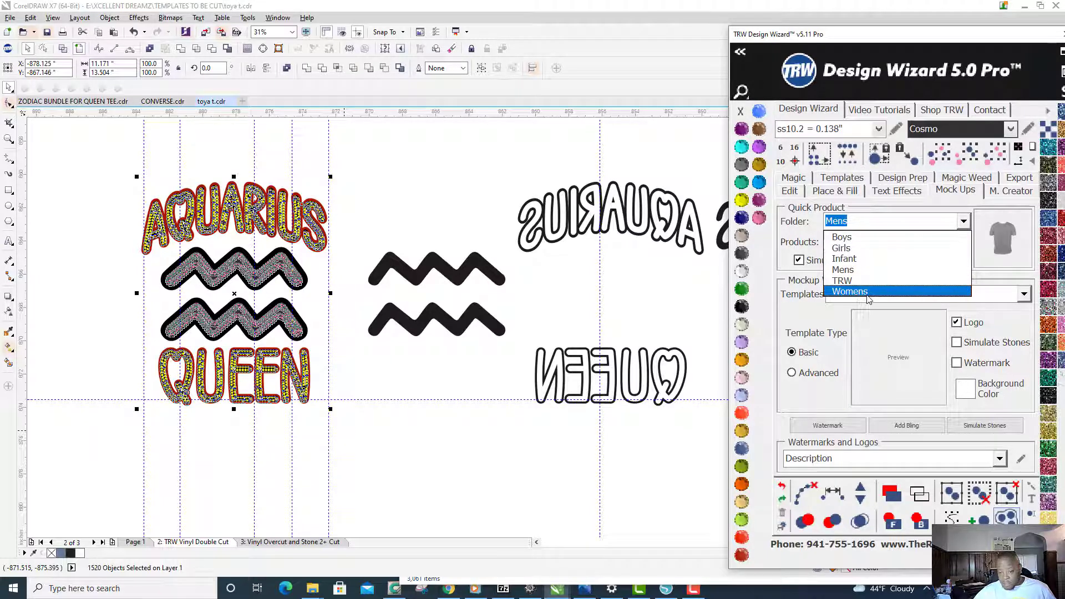
{"action": "left_click", "coordinate": [850, 291]}
{"action": "left_click", "coordinate": [965, 244]}
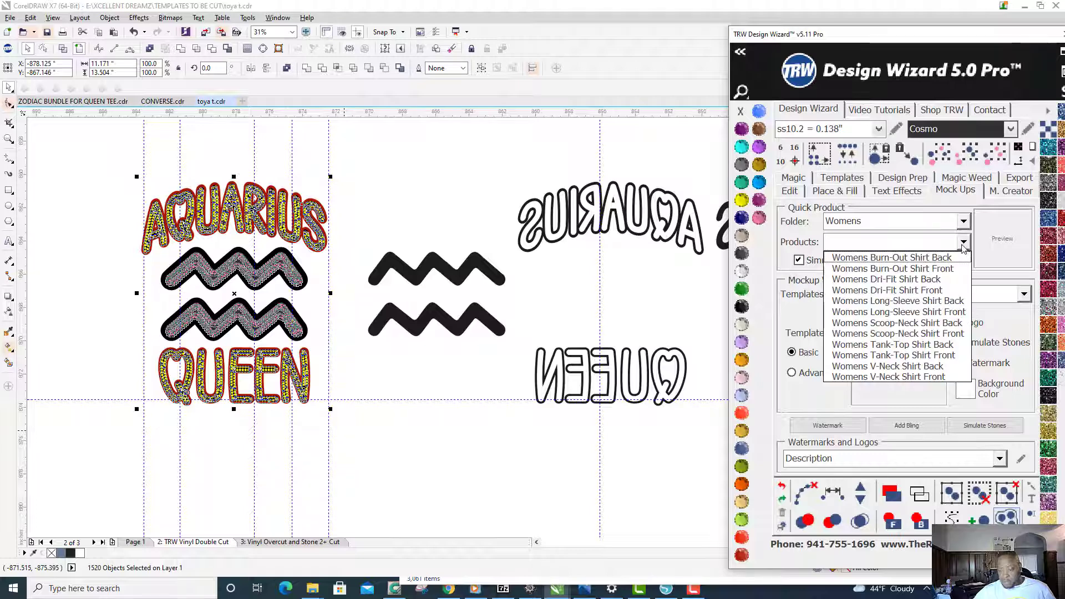
{"action": "left_click", "coordinate": [931, 333]}
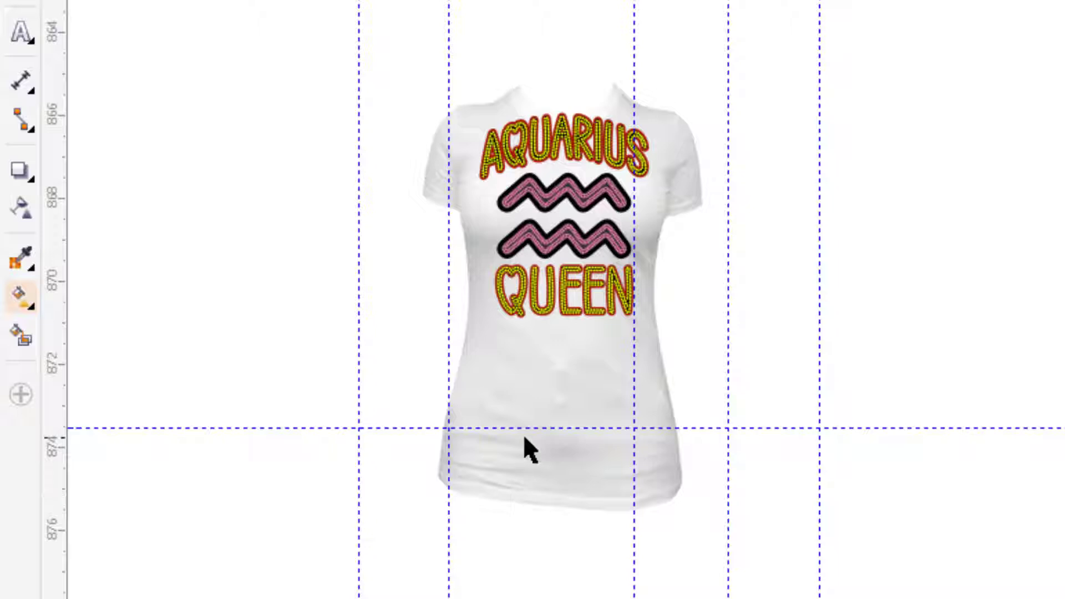
Step: Reposition and enlarge the shirt image behind the design so that the artwork sits centered on the chest
{"action": "left_click", "coordinate": [537, 355]}
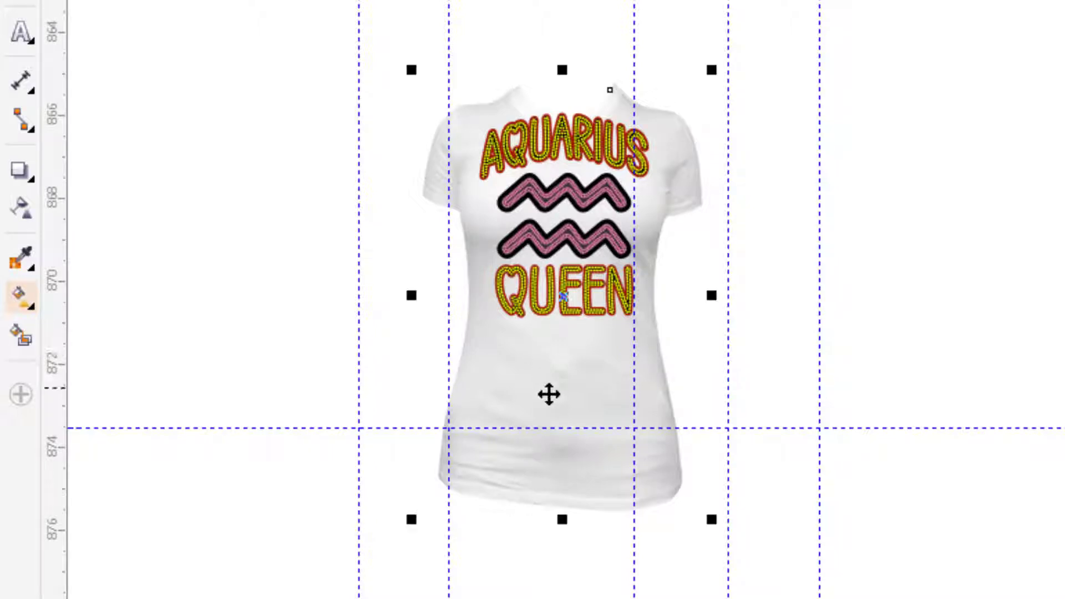
{"action": "left_click_drag", "start_coordinate": [549, 395], "coordinate": [546, 342]}
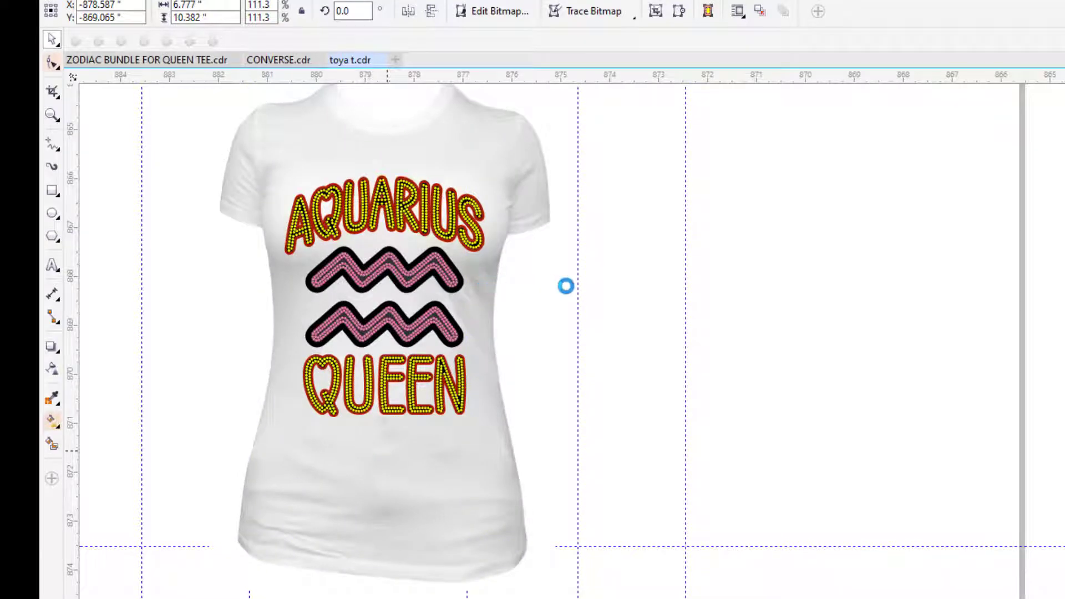
{"action": "left_click", "coordinate": [560, 251]}
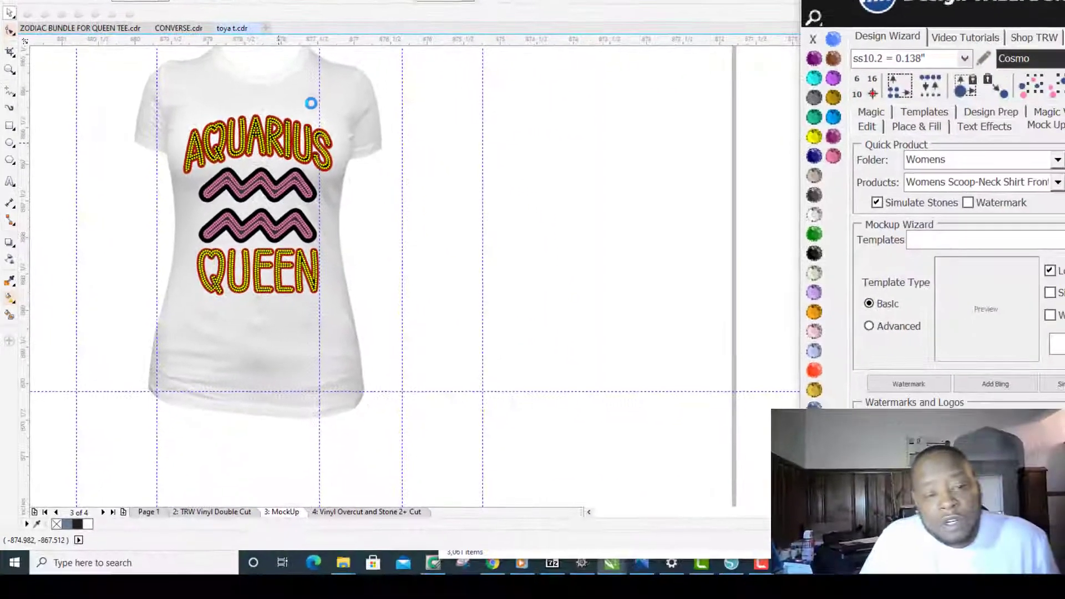
{"action": "scroll", "coordinate": [454, 160], "scroll_direction": "up", "scroll_amount": 2}
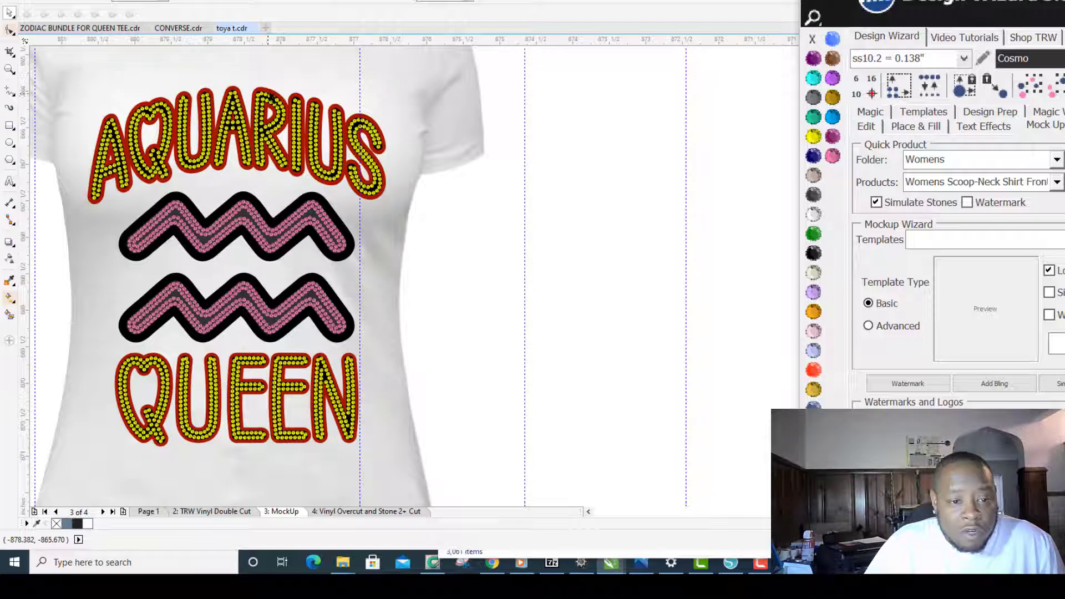
{"action": "left_click", "coordinate": [273, 97]}
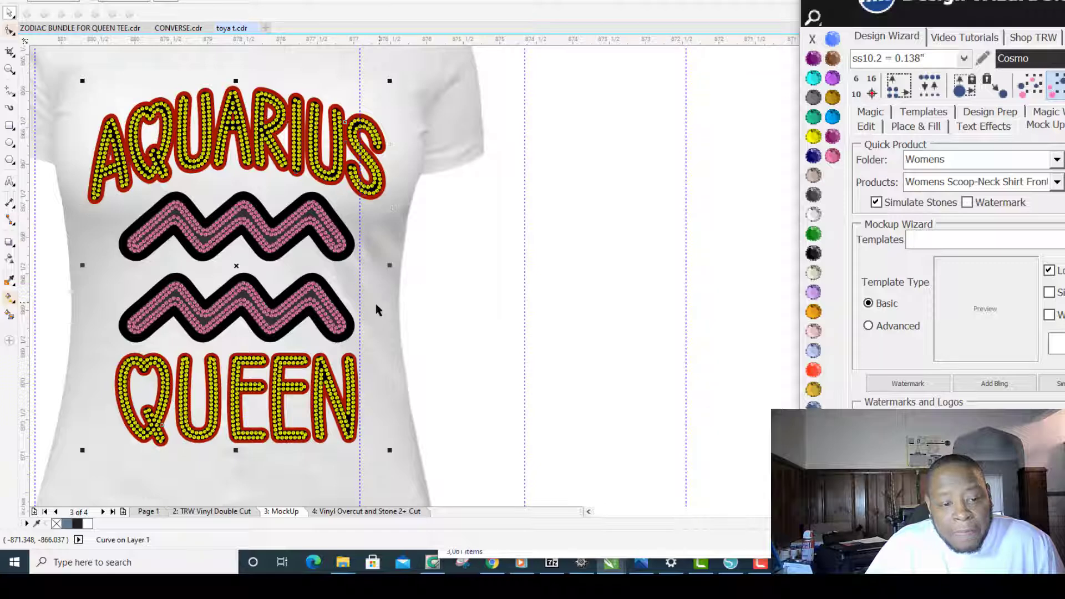
{"action": "left_click", "coordinate": [307, 367], "text": "shift"}
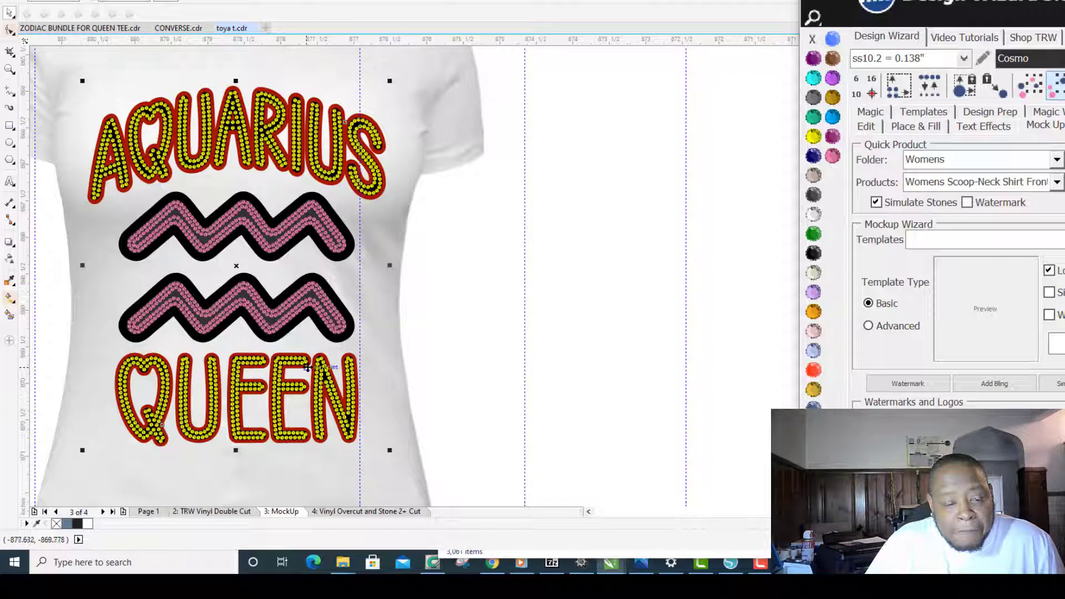
{"action": "left_click", "coordinate": [234, 267]}
{"action": "right_click", "coordinate": [235, 268]}
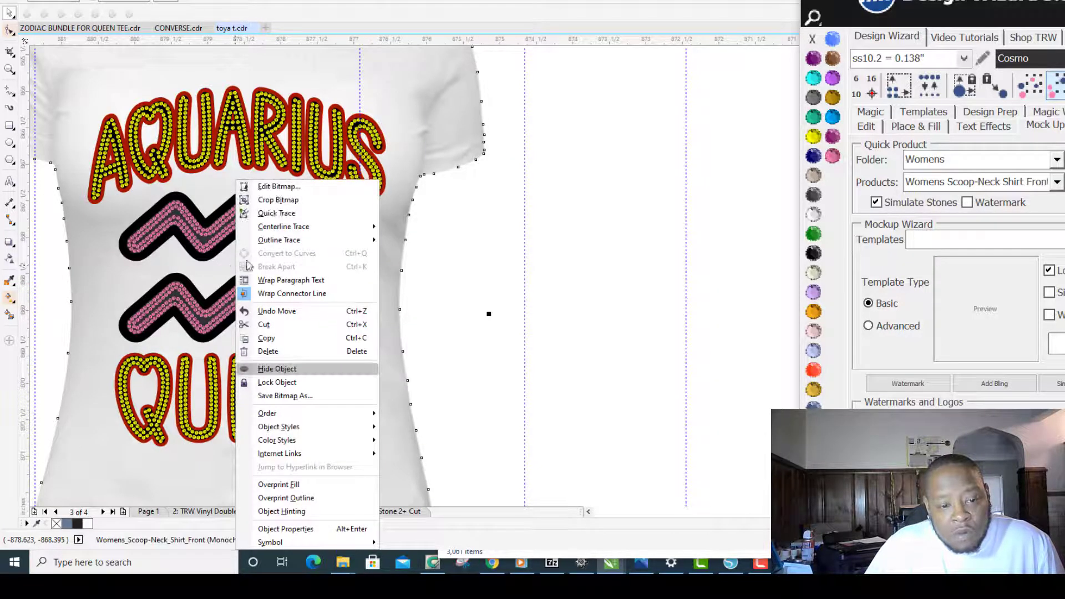
{"action": "mouse_move", "coordinate": [308, 243]}
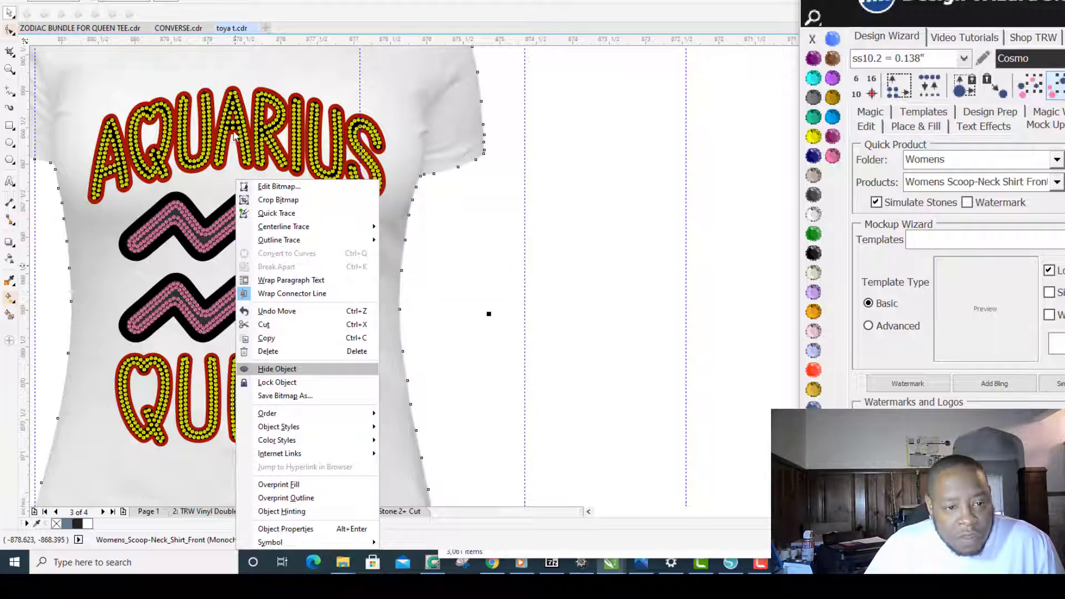
{"action": "key", "text": "Escape"}
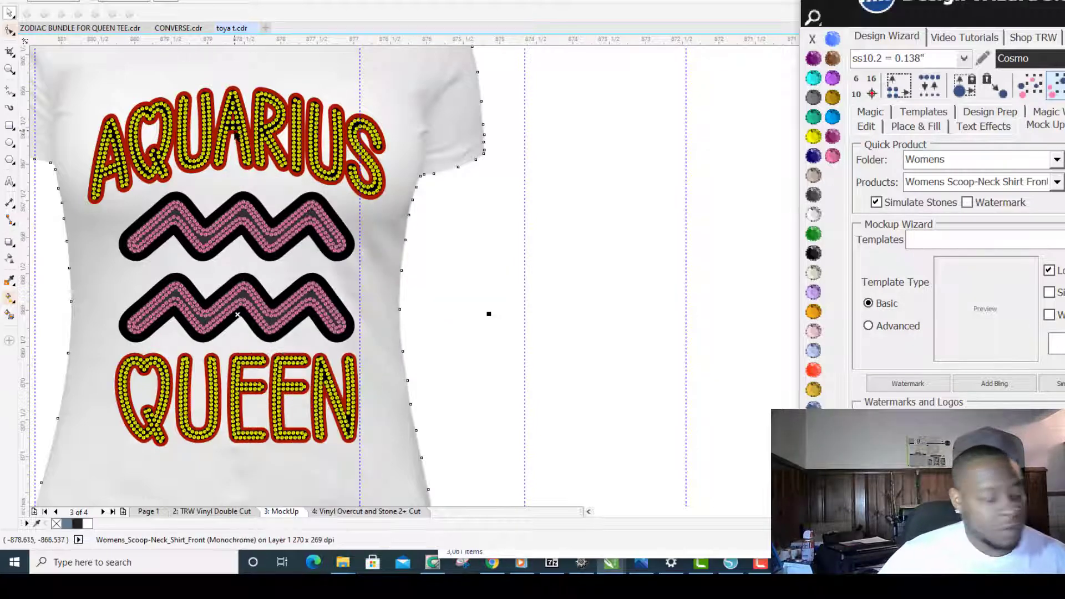
Step: Group the red outer outlines of AQUARIUS and QUEEN and recolor them Blue Zircon
{"action": "left_click", "coordinate": [230, 143]}
{"action": "scroll", "coordinate": [233, 391], "scroll_direction": "up", "scroll_amount": 1}
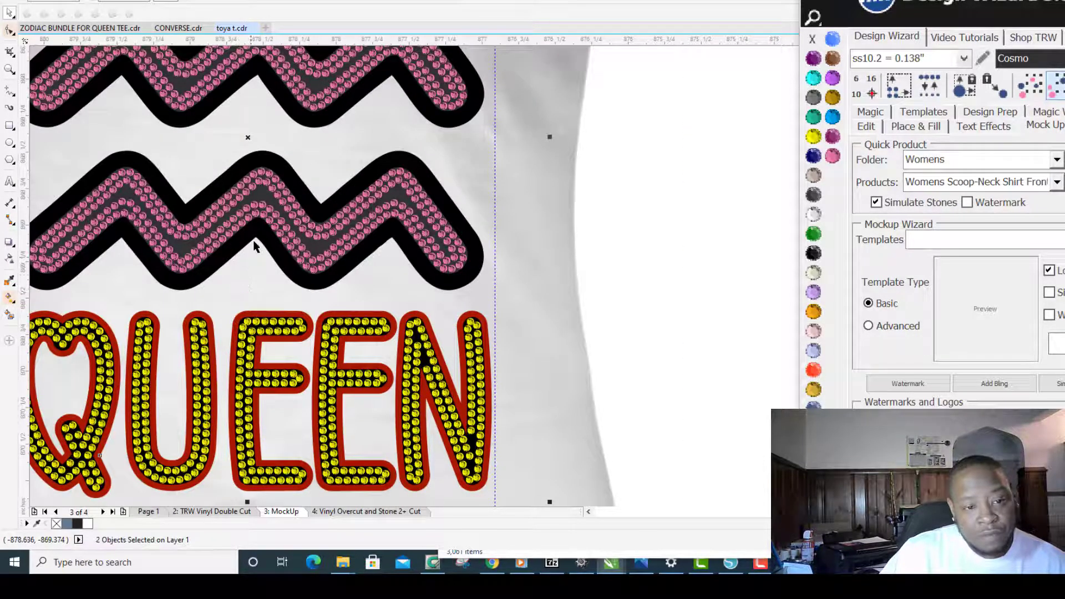
{"action": "right_click", "coordinate": [256, 358]}
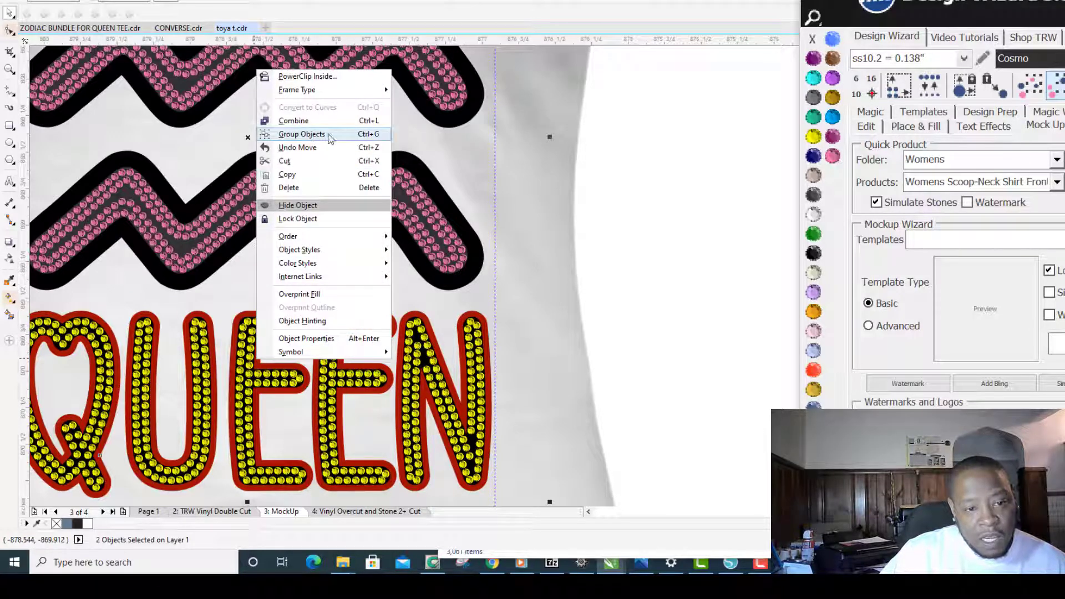
{"action": "left_click", "coordinate": [330, 135]}
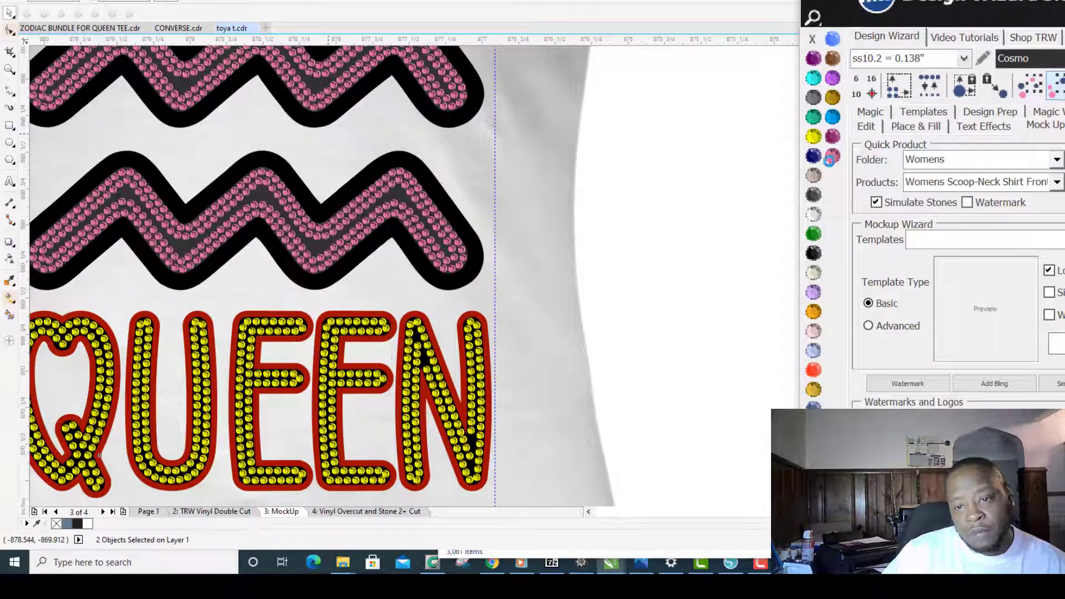
{"action": "left_click", "coordinate": [814, 118]}
Step: Color the shirt image TRW Pink and deselect it
{"action": "scroll", "coordinate": [597, 333], "scroll_direction": "down", "scroll_amount": 2}
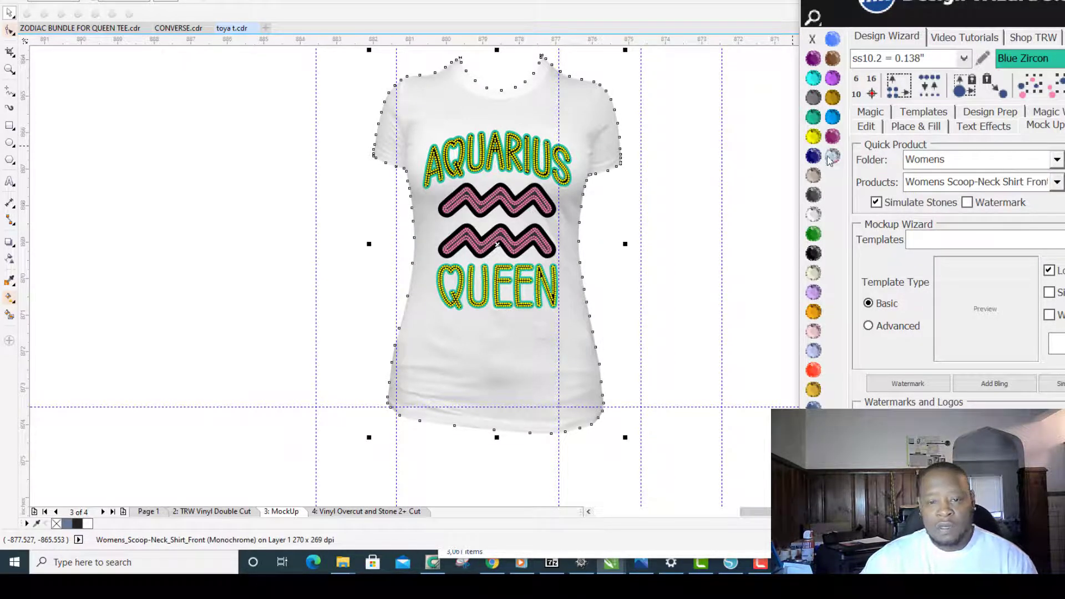
{"action": "left_click", "coordinate": [837, 158]}
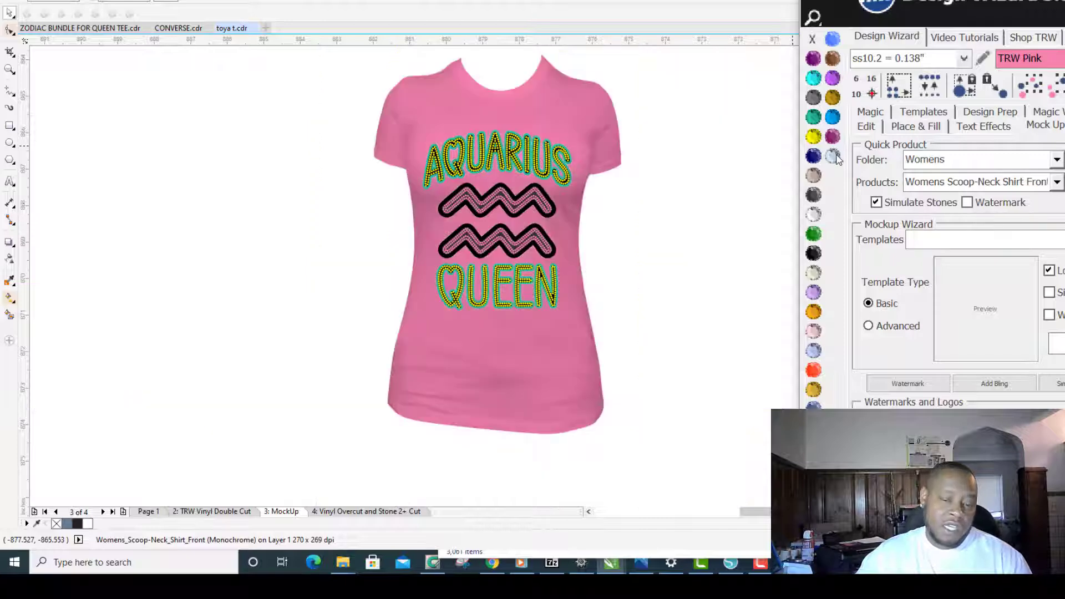
{"action": "left_click", "coordinate": [607, 198]}
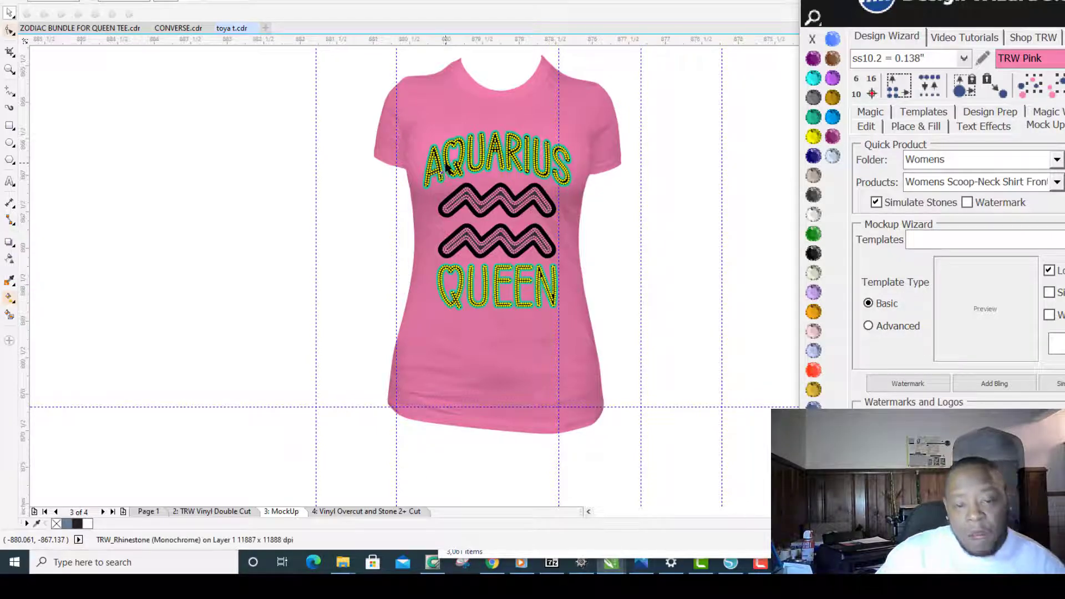
Step: Delete the black fill behind the AQUARIUS stones and the dark fill behind the zigzag stones
{"action": "scroll", "coordinate": [448, 167], "scroll_direction": "up", "scroll_amount": 2}
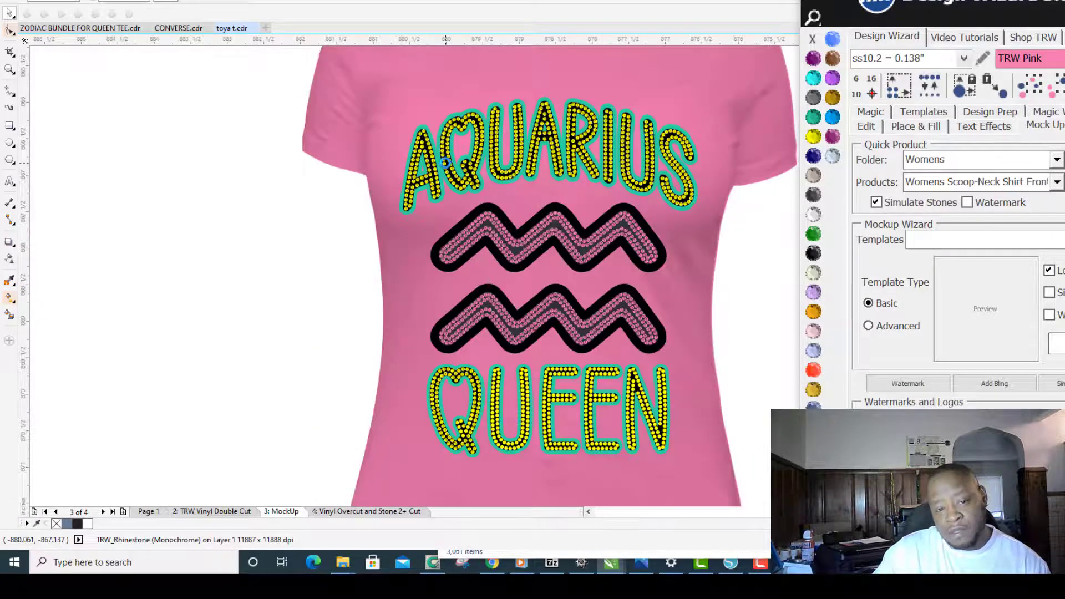
{"action": "scroll", "coordinate": [445, 162], "scroll_direction": "up", "scroll_amount": 2}
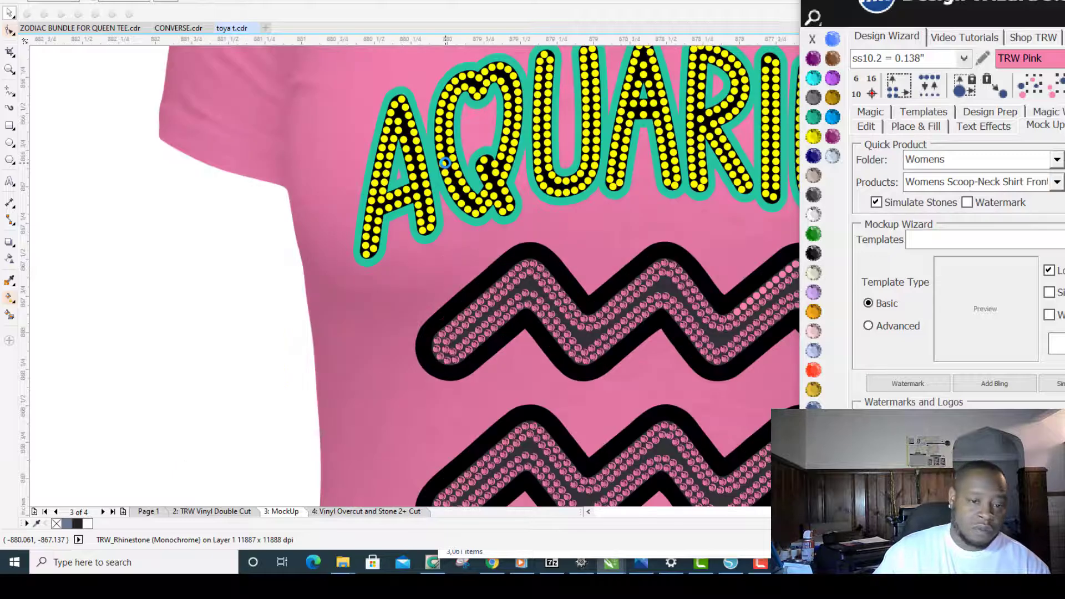
{"action": "scroll", "coordinate": [428, 201], "scroll_direction": "up", "scroll_amount": 2}
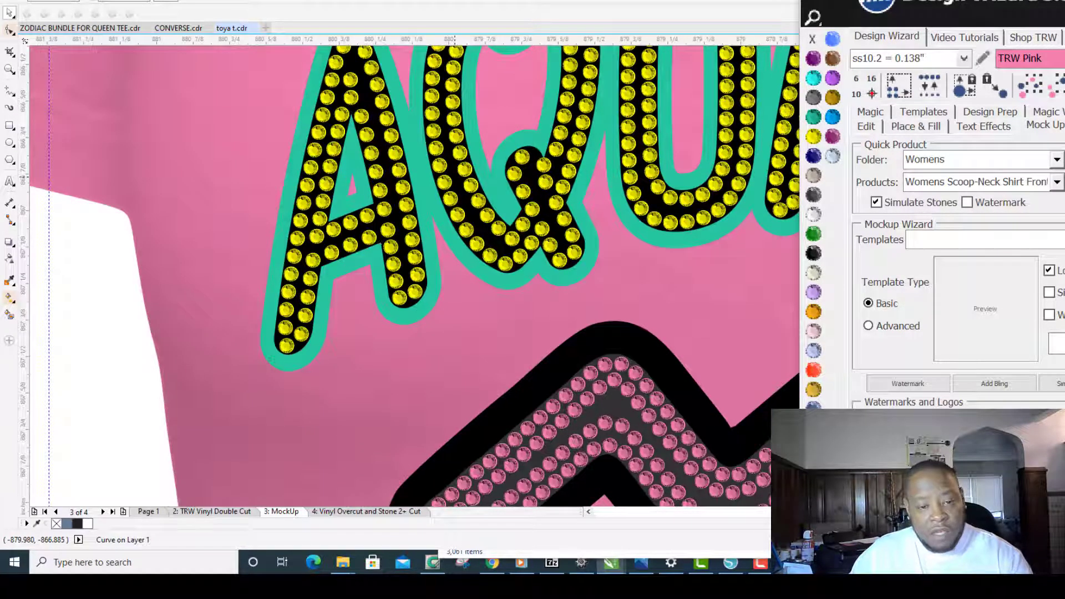
{"action": "key", "text": "Delete"}
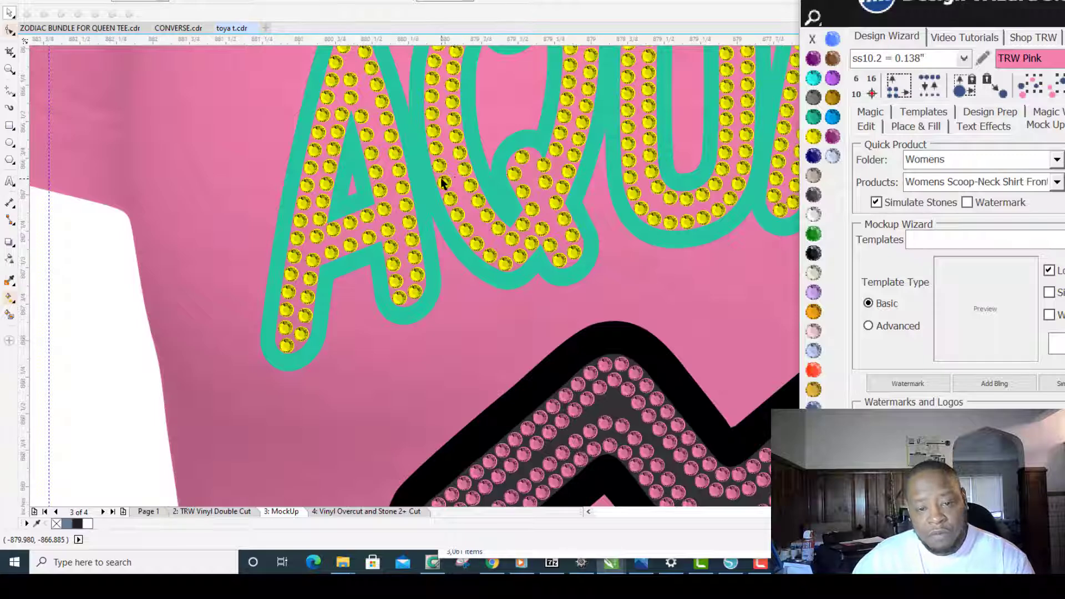
{"action": "scroll", "coordinate": [442, 183], "scroll_direction": "down", "scroll_amount": 2}
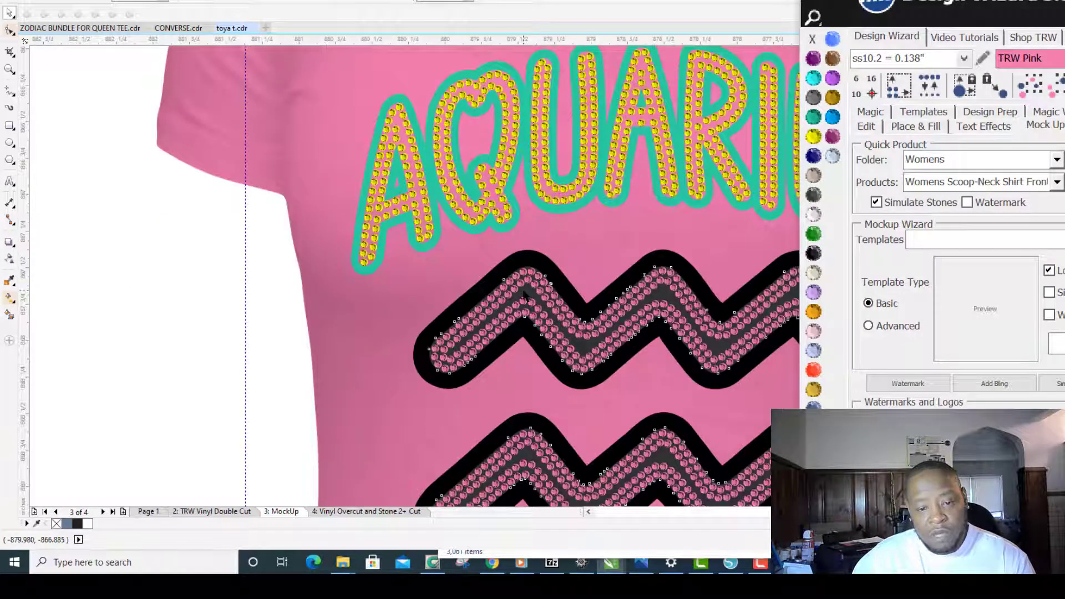
{"action": "left_click", "coordinate": [523, 259]}
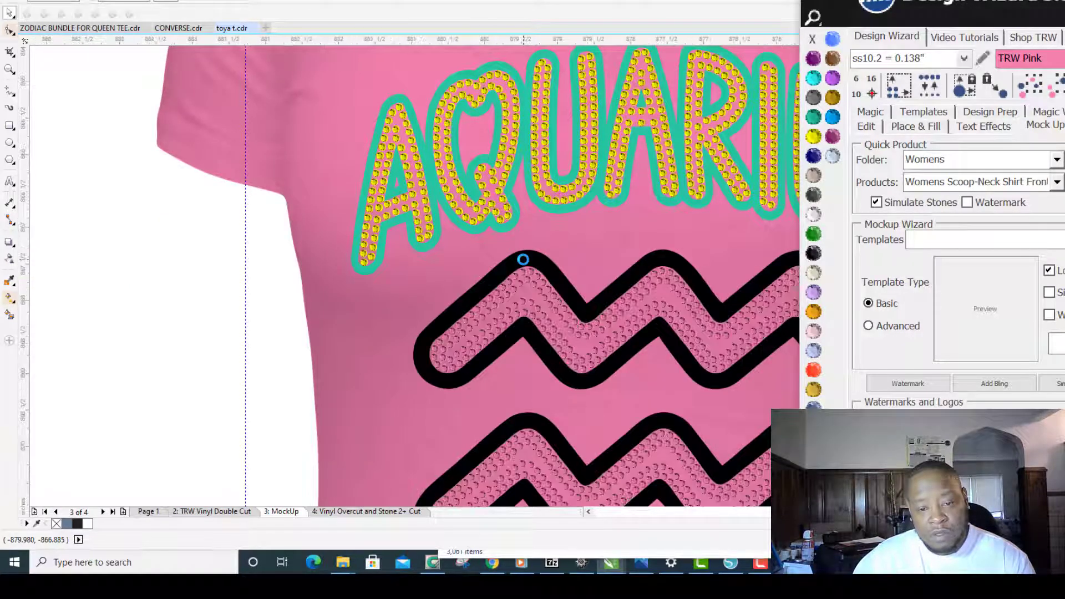
Step: Delete the black fill behind the yellow stones of the word QUEEN
{"action": "scroll", "coordinate": [523, 259], "scroll_direction": "down", "scroll_amount": 2}
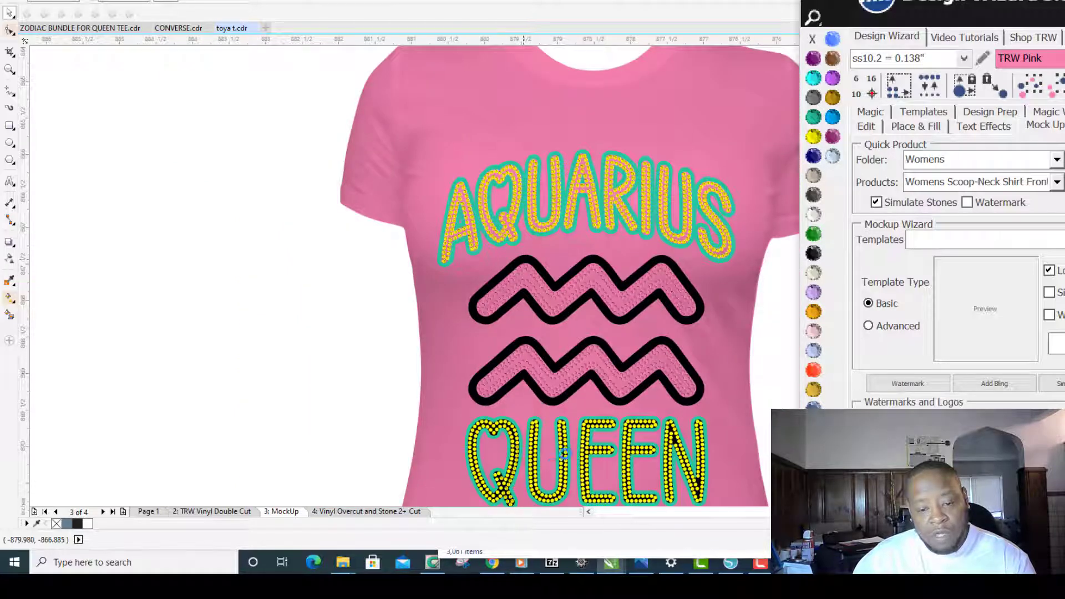
{"action": "scroll", "coordinate": [566, 450], "scroll_direction": "up", "scroll_amount": 2}
{"action": "scroll", "coordinate": [563, 441], "scroll_direction": "up", "scroll_amount": 2}
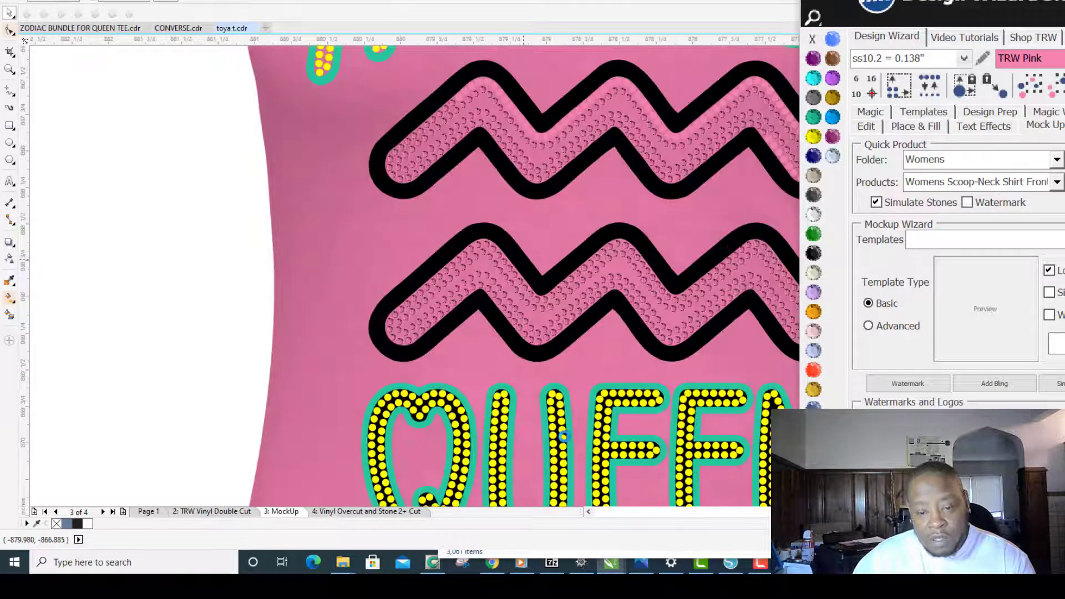
{"action": "scroll", "coordinate": [561, 428], "scroll_direction": "up", "scroll_amount": 2}
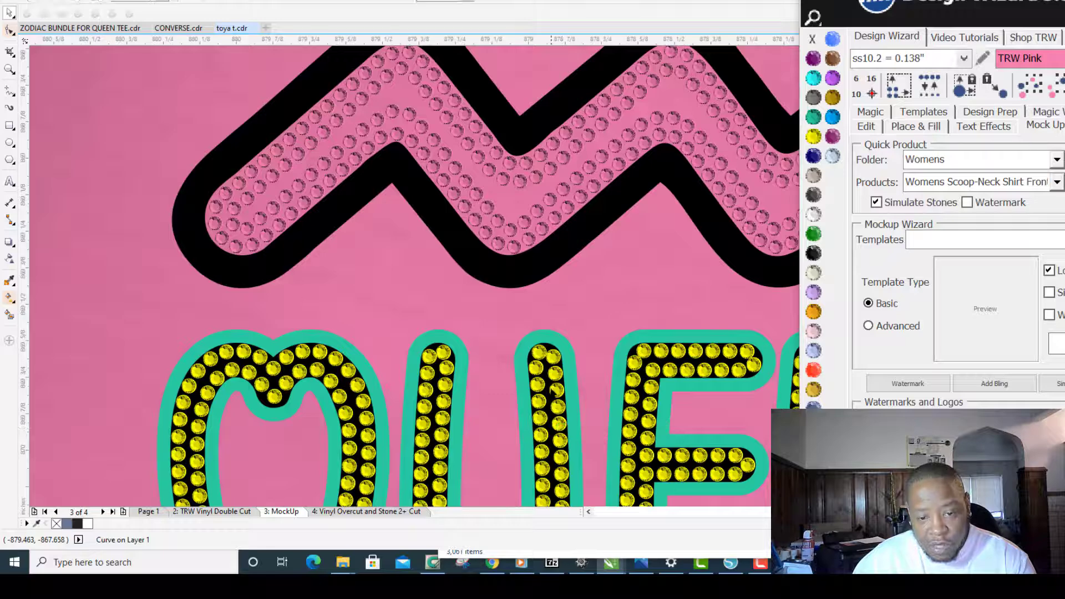
{"action": "scroll", "coordinate": [553, 391], "scroll_direction": "up", "scroll_amount": 2}
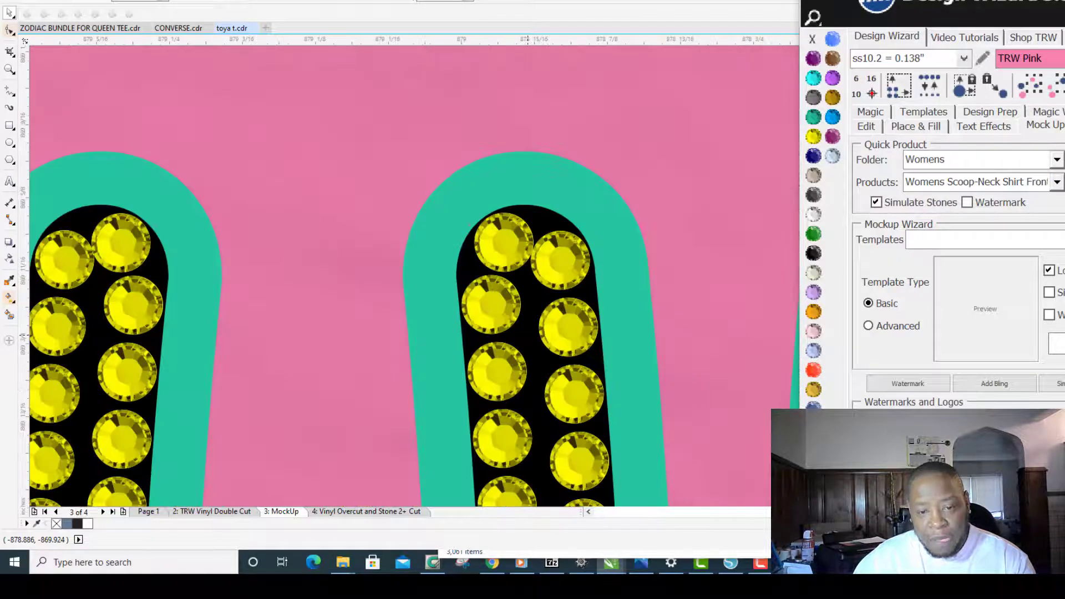
{"action": "key", "text": "Delete"}
{"action": "scroll", "coordinate": [495, 286], "scroll_direction": "down", "scroll_amount": 3}
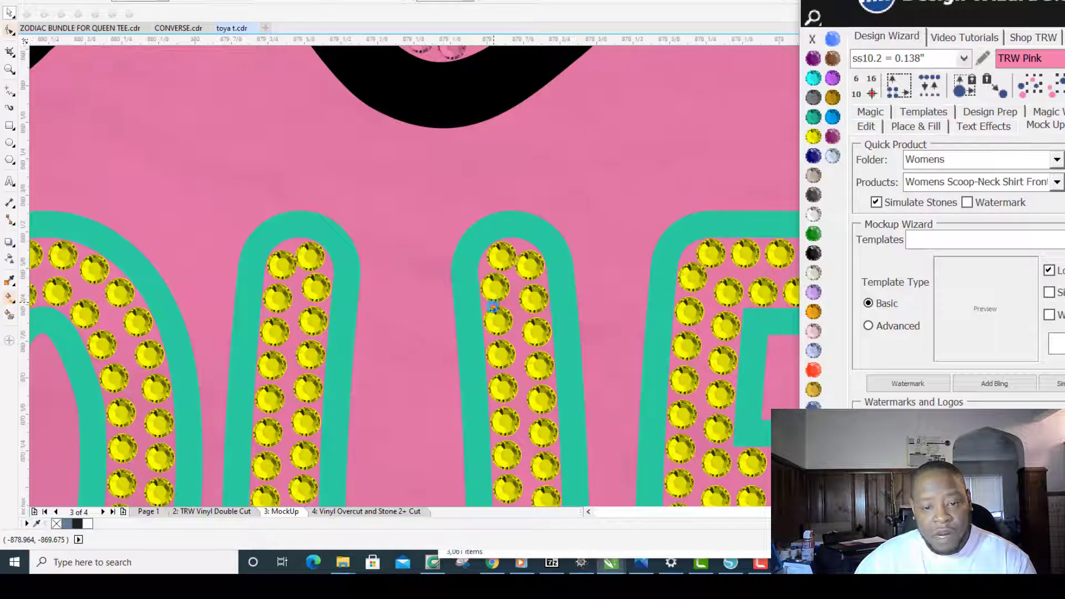
{"action": "scroll", "coordinate": [476, 339], "scroll_direction": "down", "scroll_amount": 2}
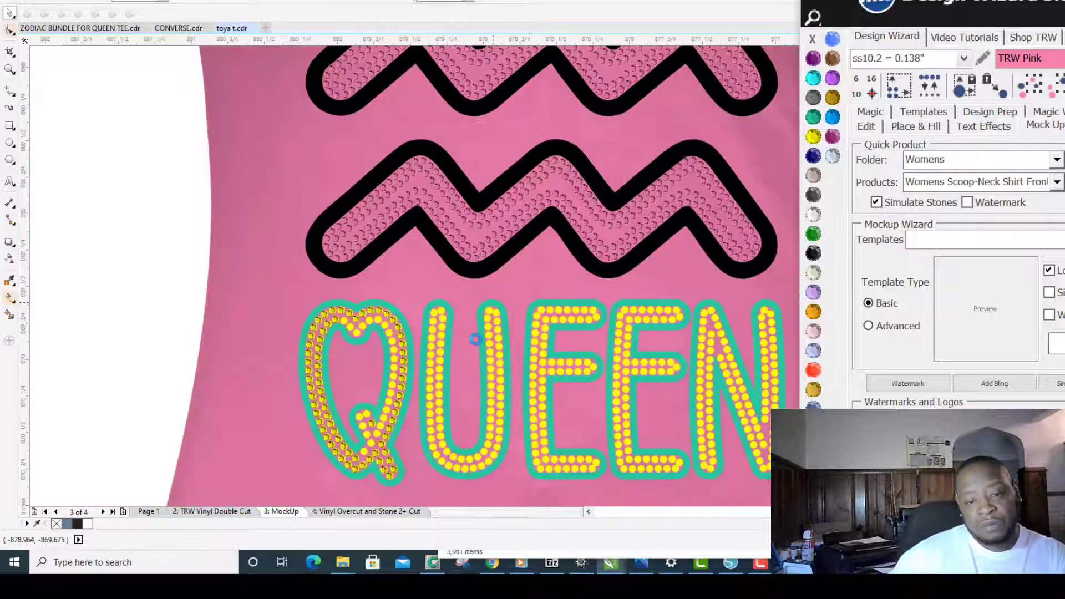
Step: Group all the stones of the two zigzags and recolor them Crystal
{"action": "scroll", "coordinate": [476, 339], "scroll_direction": "down", "scroll_amount": 2}
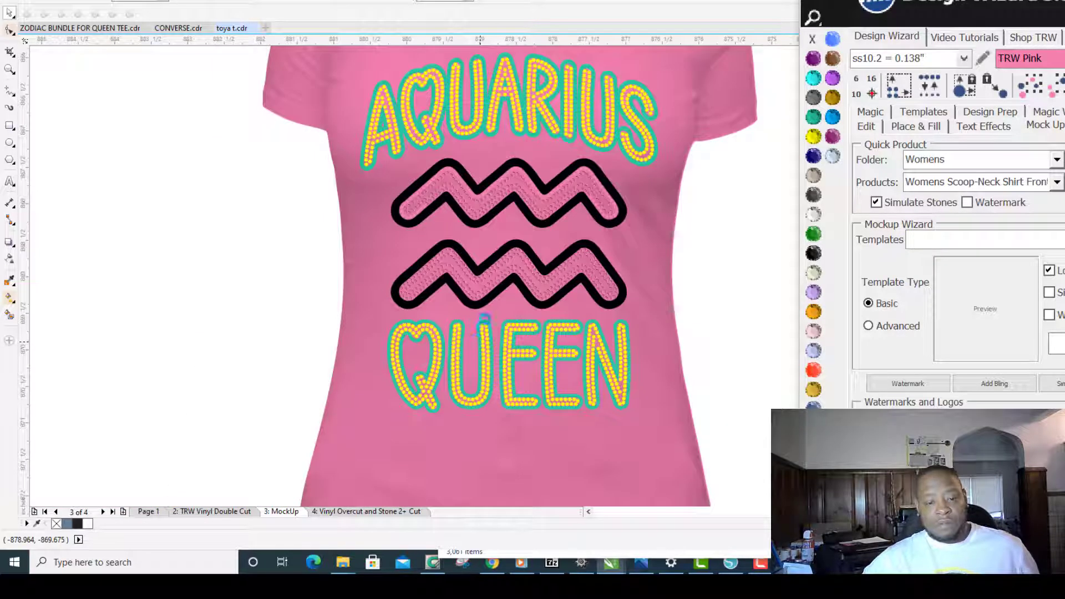
{"action": "left_click", "coordinate": [460, 272]}
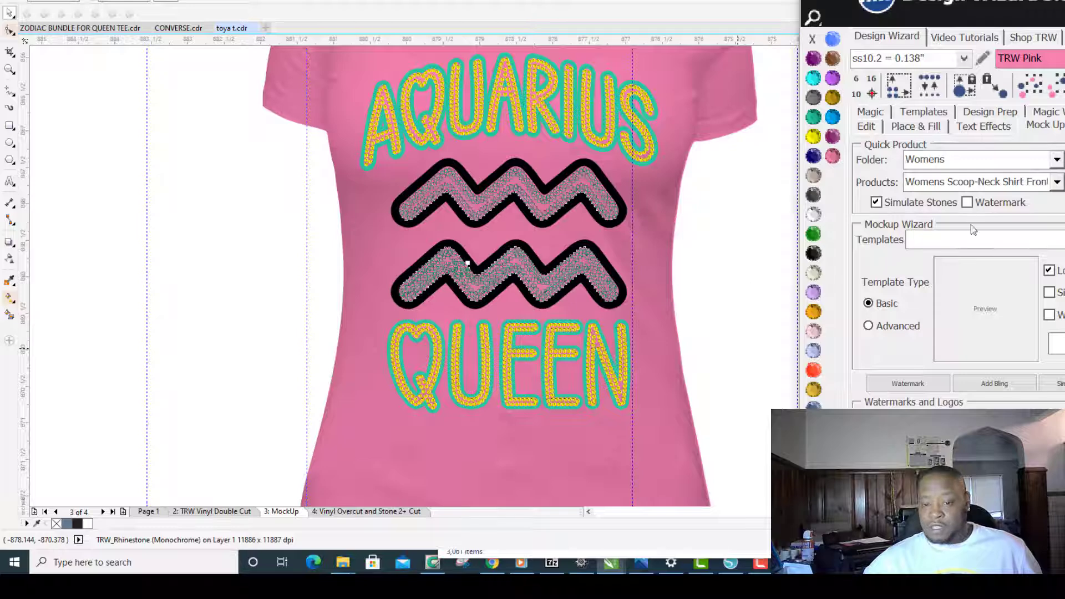
{"action": "right_click", "coordinate": [508, 187]}
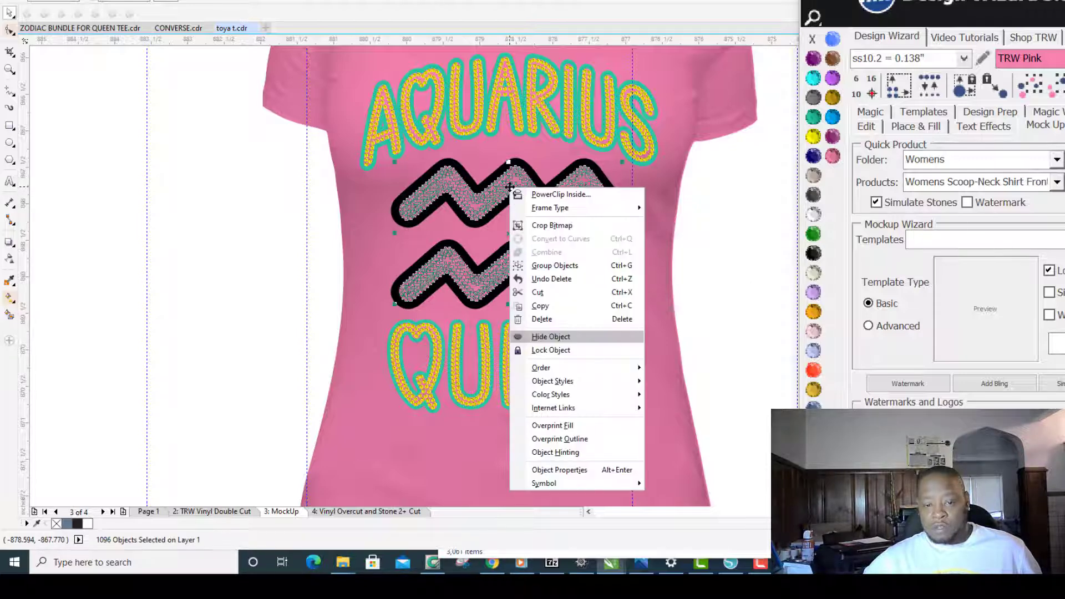
{"action": "left_click", "coordinate": [587, 267]}
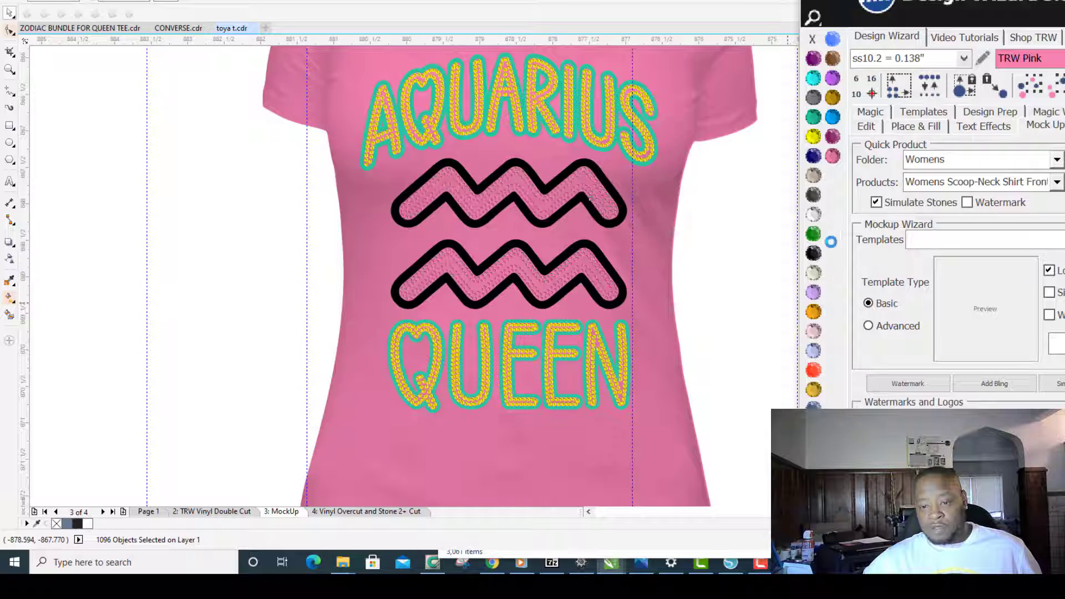
{"action": "left_click", "coordinate": [813, 214]}
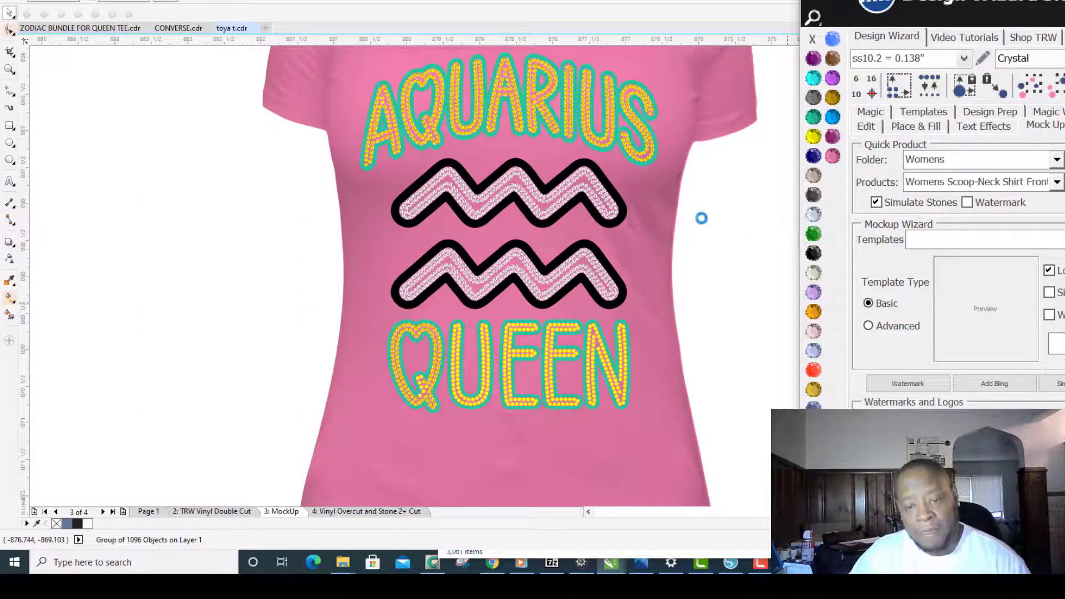
Step: Recolor the AQUARIUS and QUEEN outlines Jet Black, and group the yellow letter stones and color them TRW Blue
{"action": "left_click", "coordinate": [655, 140]}
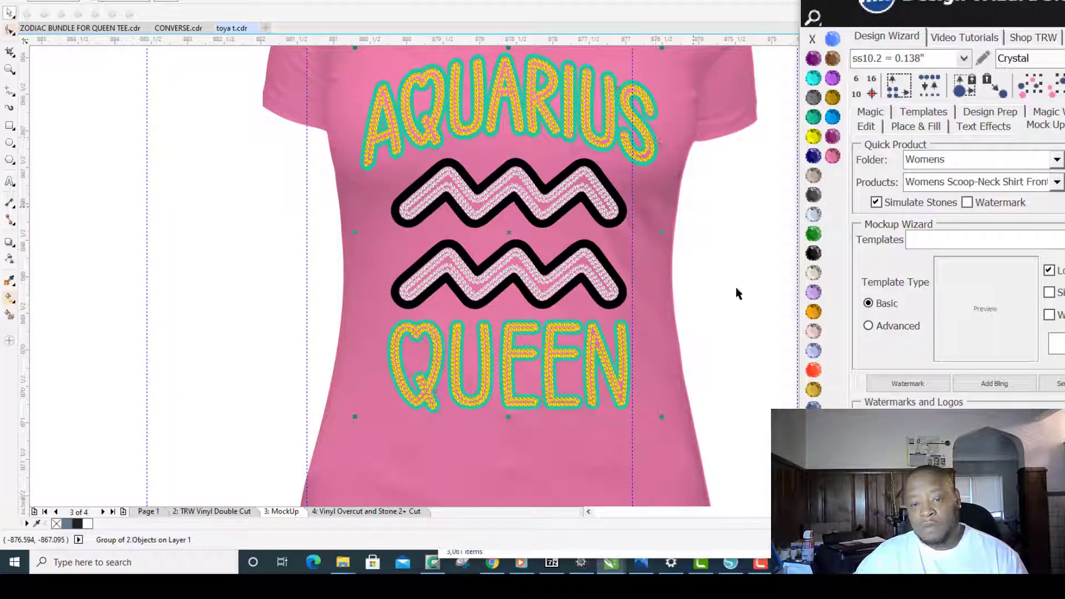
{"action": "left_click", "coordinate": [810, 257]}
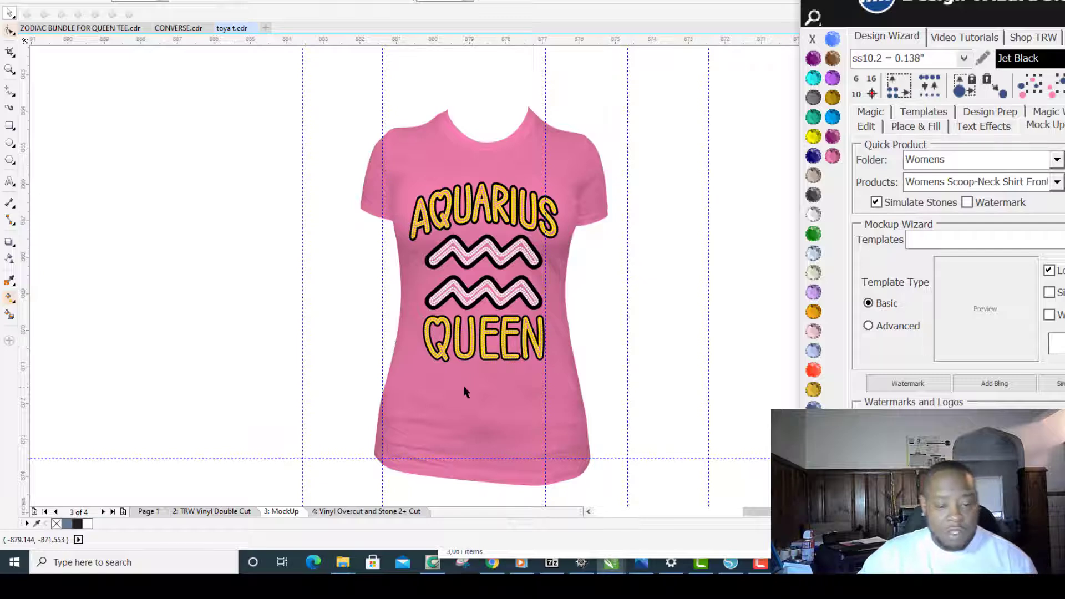
{"action": "left_click", "coordinate": [470, 321]}
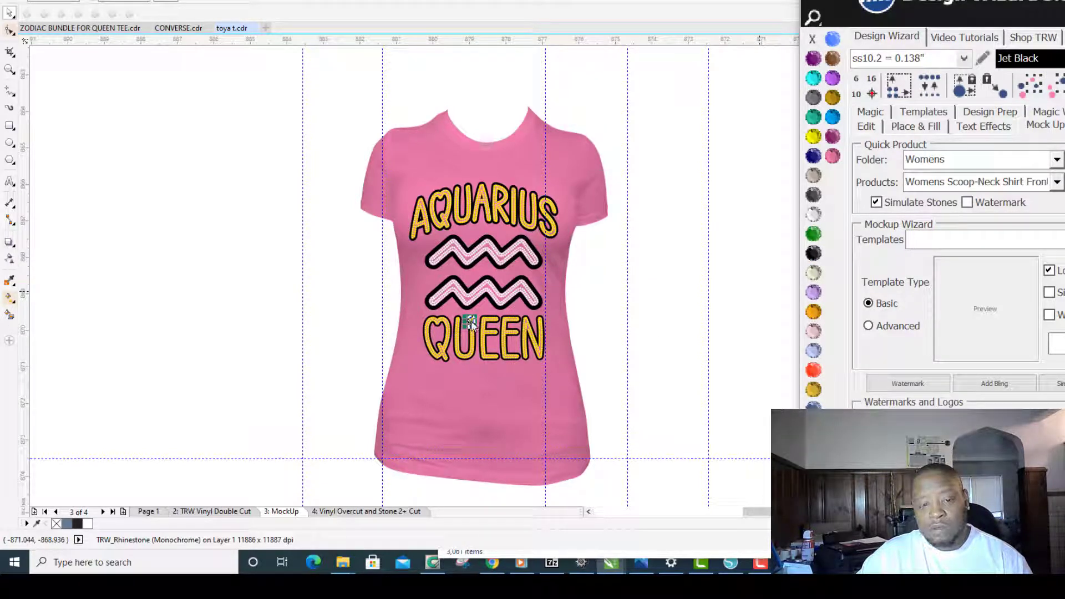
{"action": "left_click", "coordinate": [471, 322]}
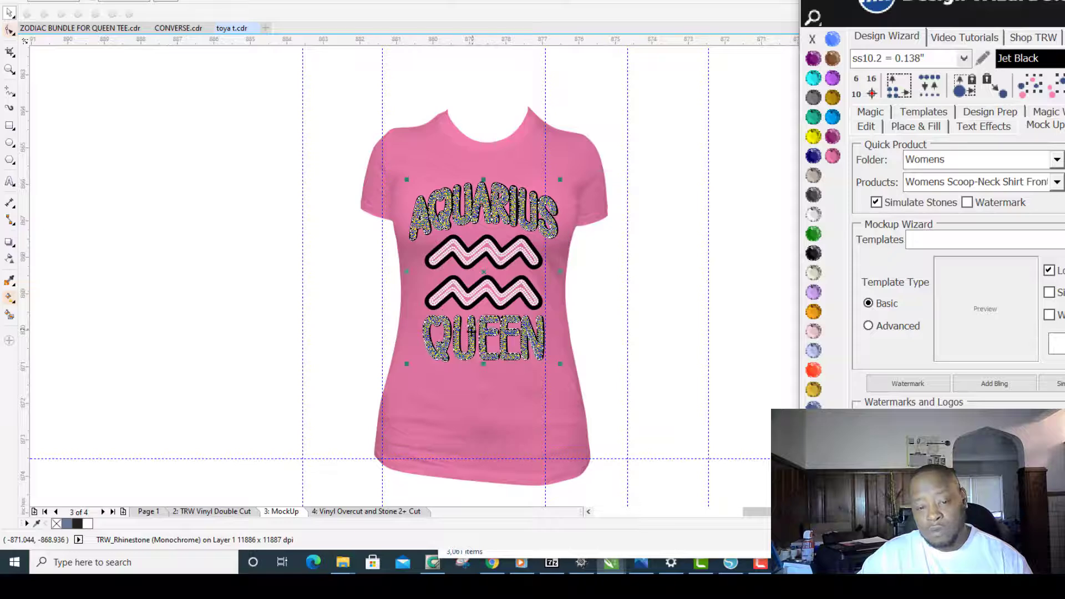
{"action": "right_click", "coordinate": [471, 331]}
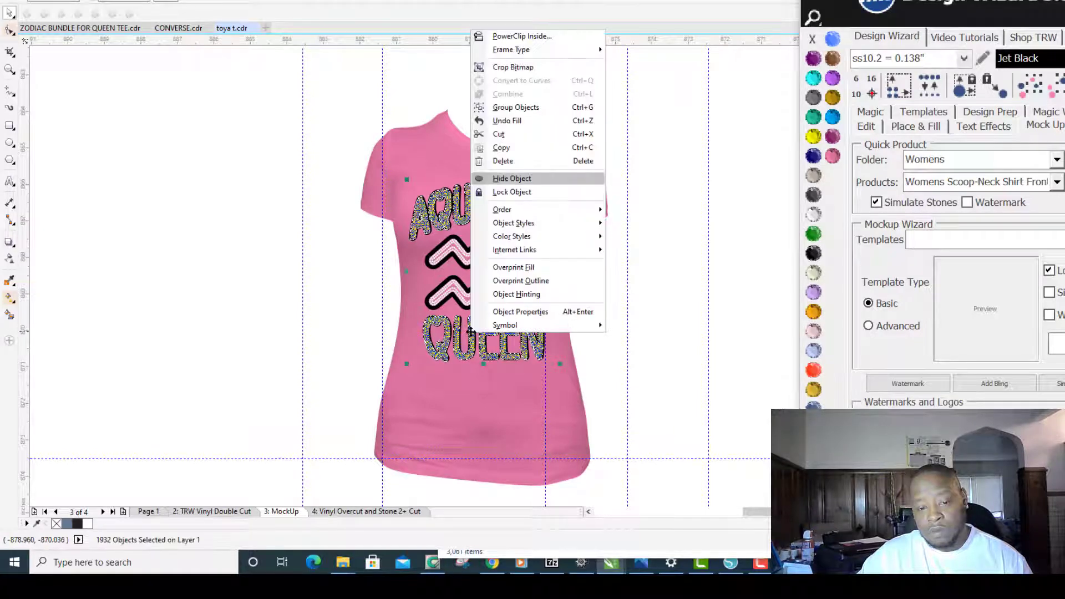
{"action": "left_click", "coordinate": [537, 108]}
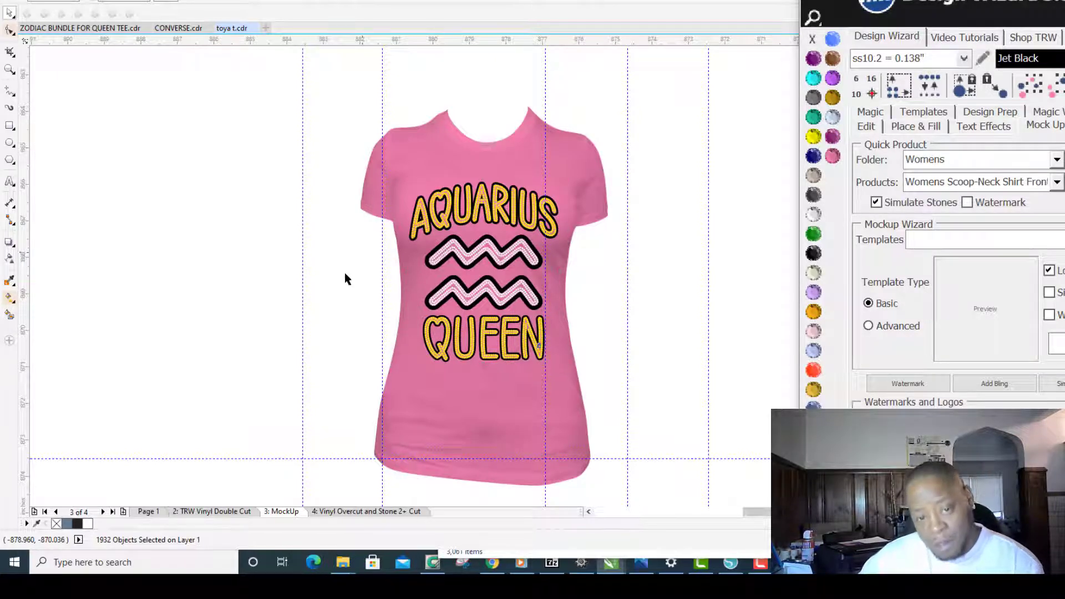
{"action": "left_click", "coordinate": [598, 270]}
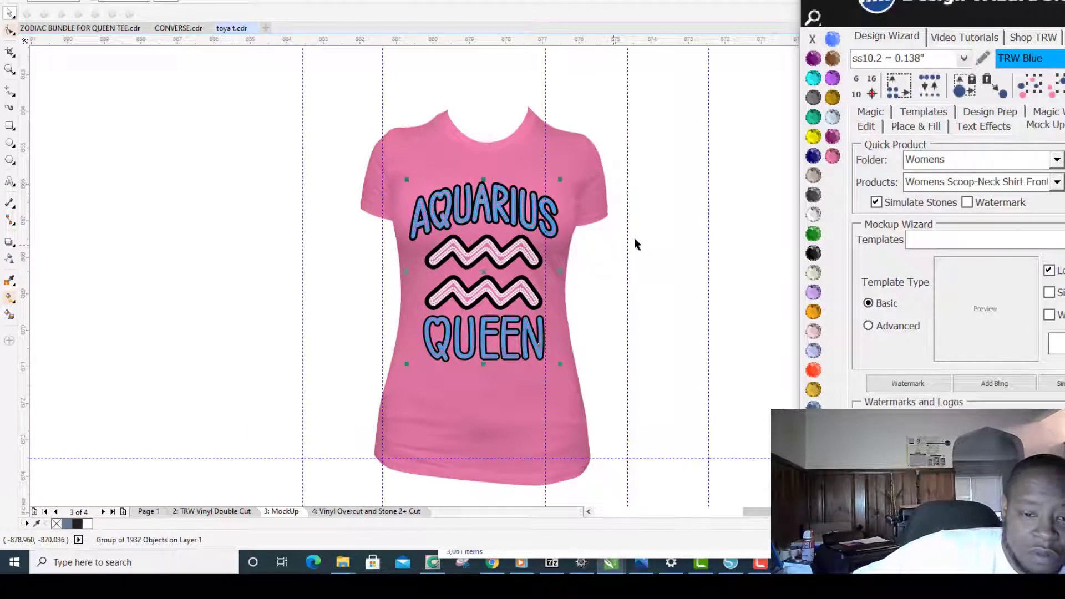
{"action": "left_click", "coordinate": [161, 169]}
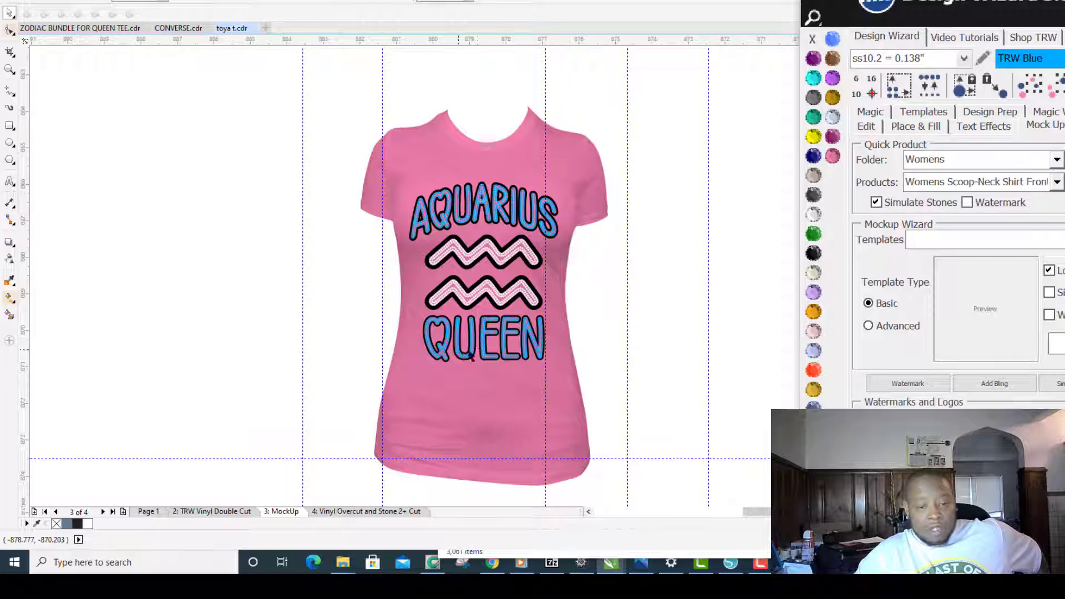
Step: Create a Womens Scoop-Neck Shirt Front mockup of the whole Page 1 design with Simulate Stones switched off
{"action": "scroll", "coordinate": [531, 242], "scroll_direction": "up", "scroll_amount": 1}
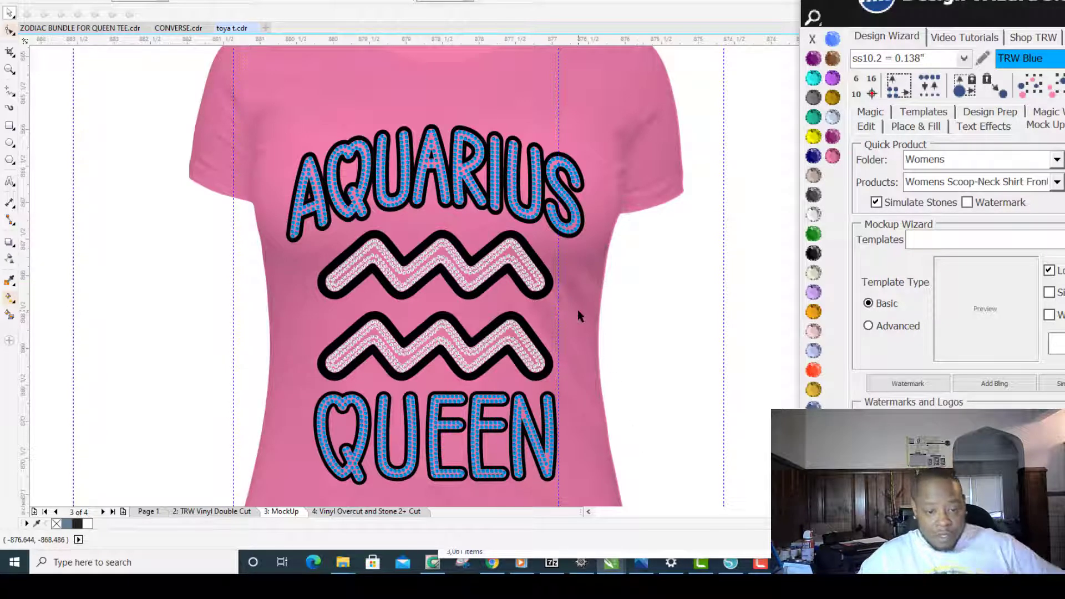
{"action": "scroll", "coordinate": [577, 310], "scroll_direction": "down", "scroll_amount": 1}
{"action": "left_click", "coordinate": [149, 511]}
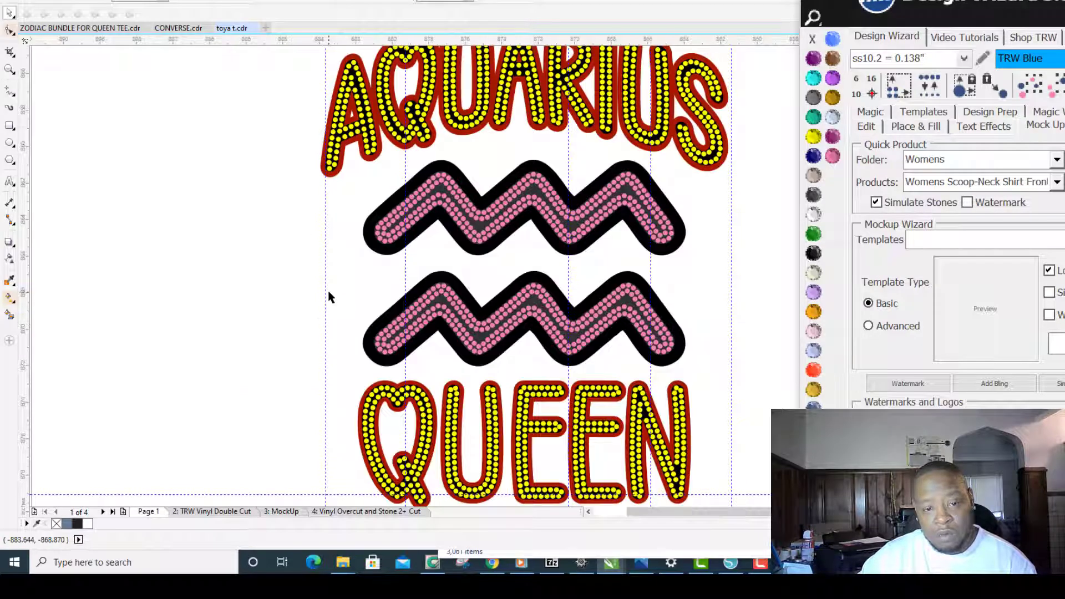
{"action": "scroll", "coordinate": [328, 295], "scroll_direction": "down", "scroll_amount": 1}
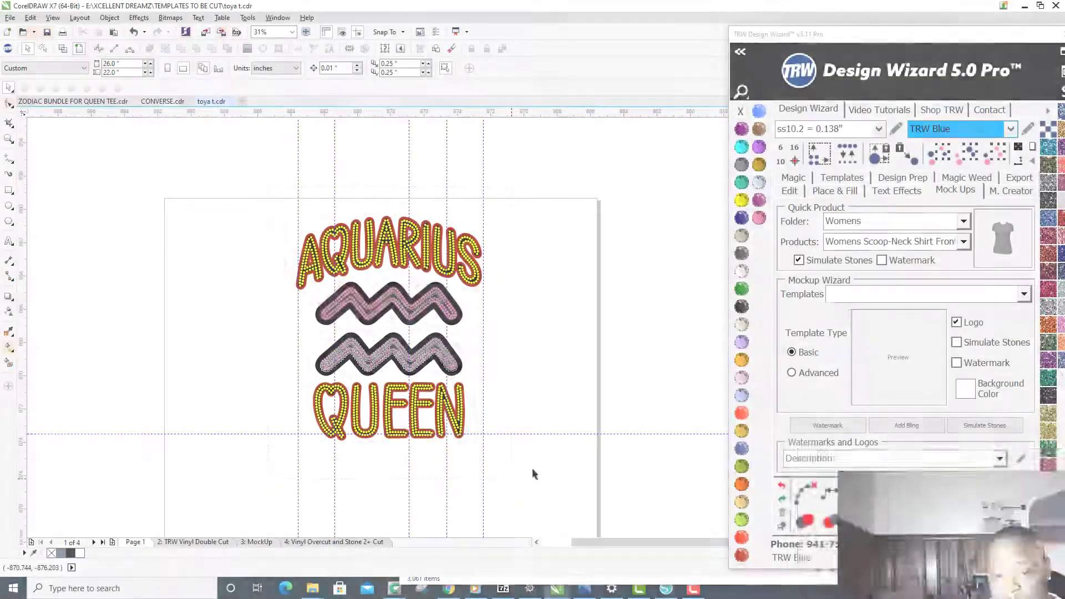
{"action": "left_click", "coordinate": [1003, 238]}
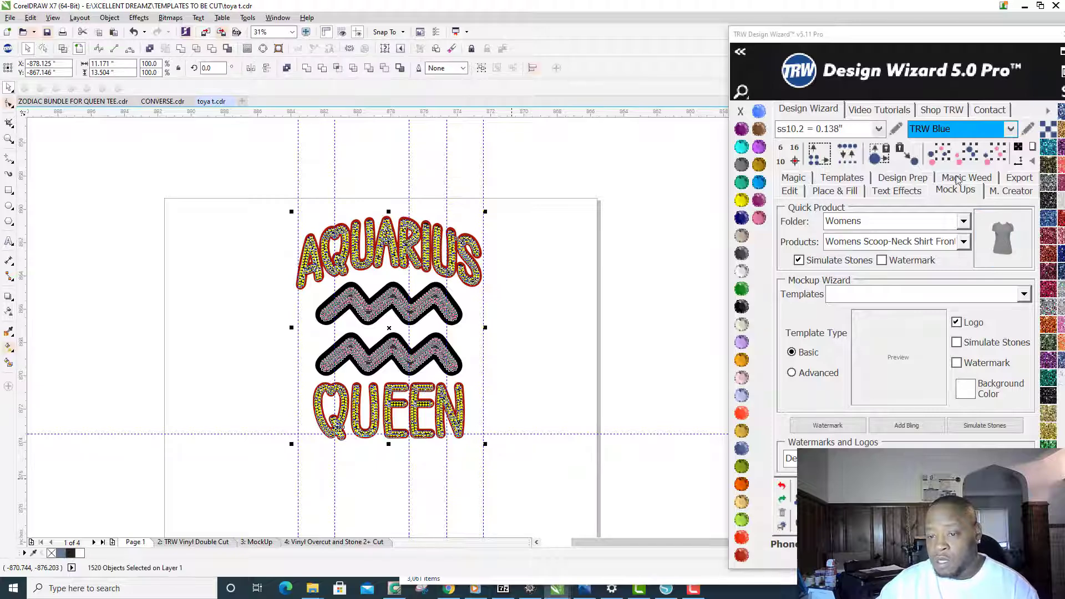
{"action": "left_click", "coordinate": [799, 260]}
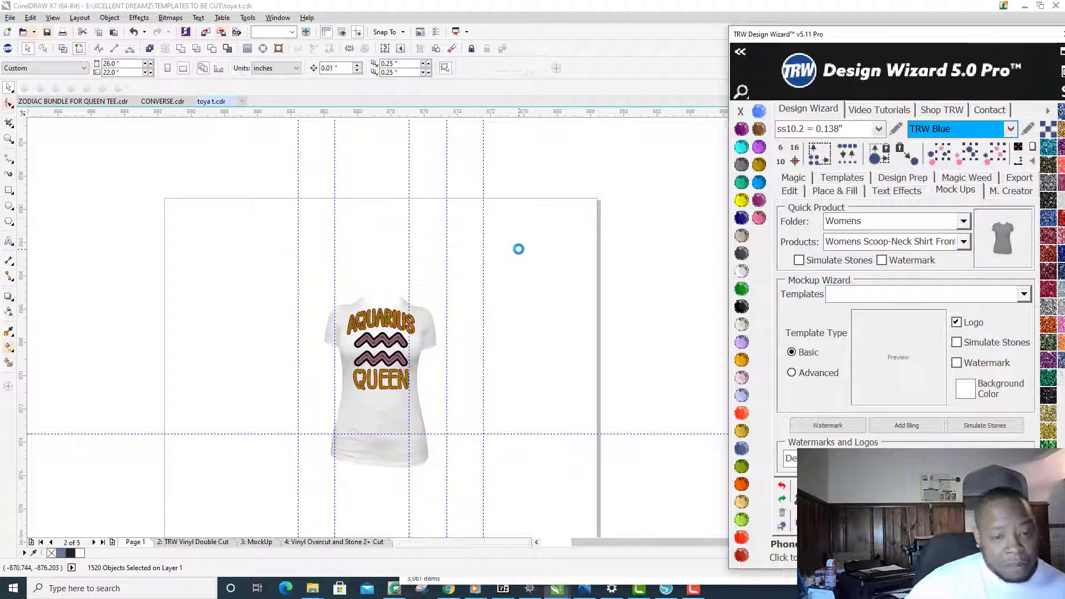
Step: Move the shirt image up slightly and delete all the rhinestones from the new mockup's design
{"action": "left_click", "coordinate": [381, 412]}
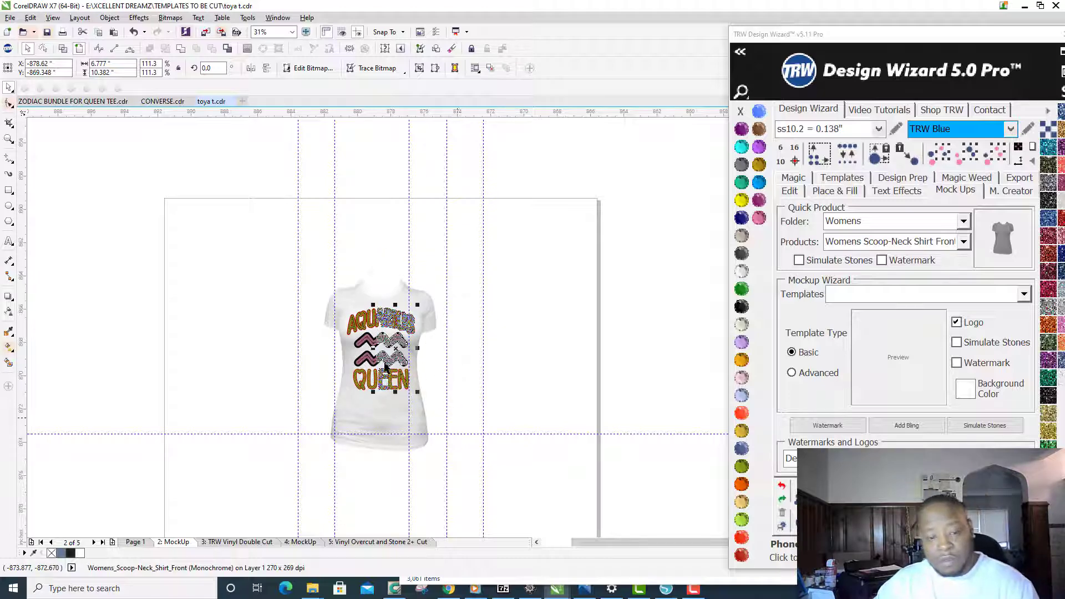
{"action": "scroll", "coordinate": [319, 283], "scroll_direction": "up", "scroll_amount": 2}
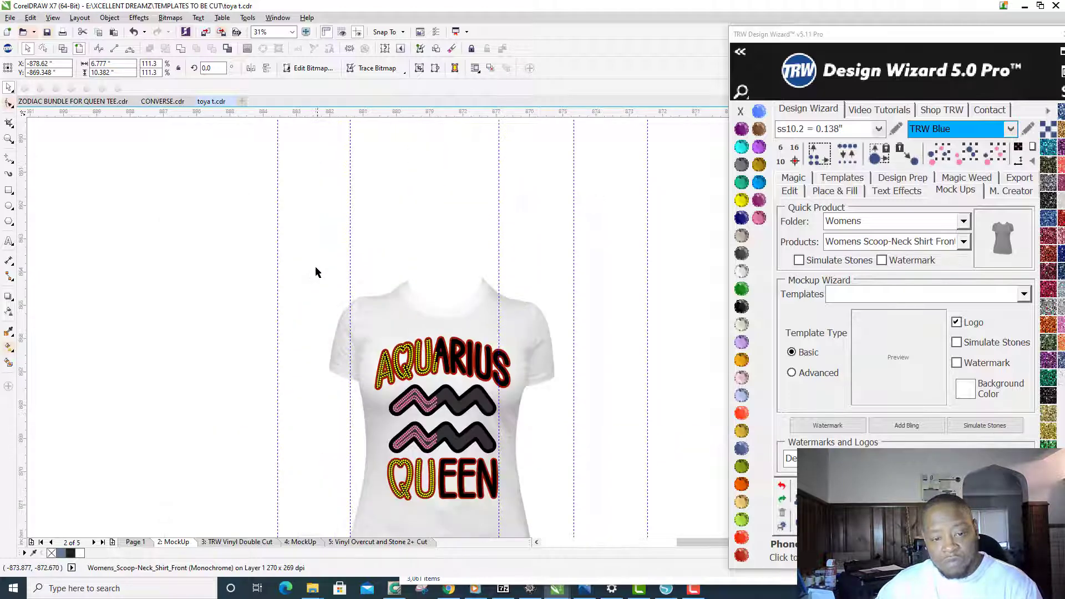
{"action": "left_click_drag", "start_coordinate": [319, 271], "coordinate": [450, 516]}
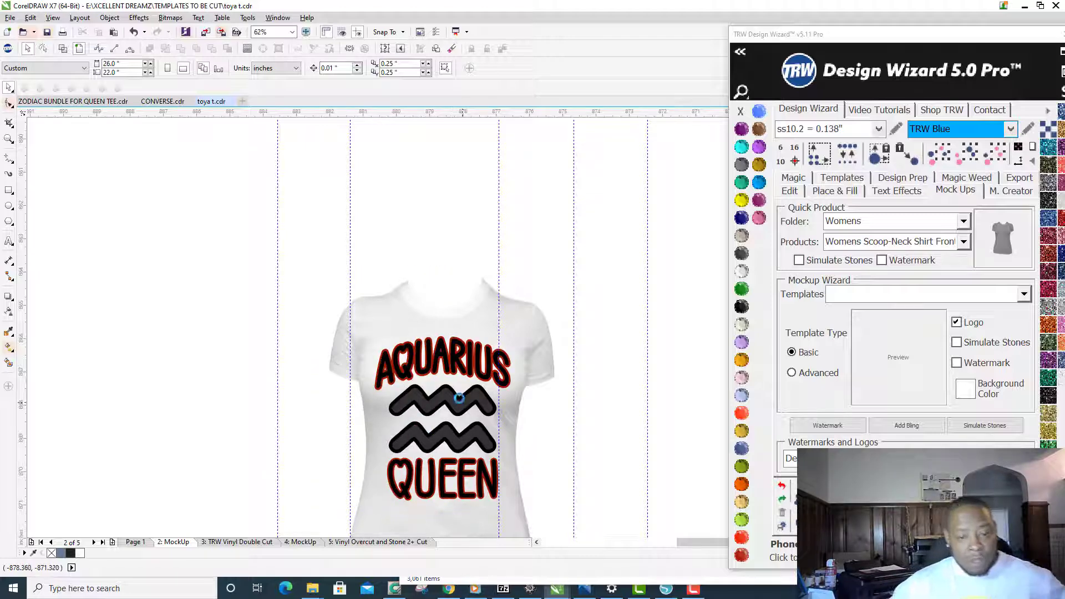
Step: Move the shirt image up a little more and enlarge it to about 7.04 by 10.79 inches
{"action": "left_click", "coordinate": [482, 342]}
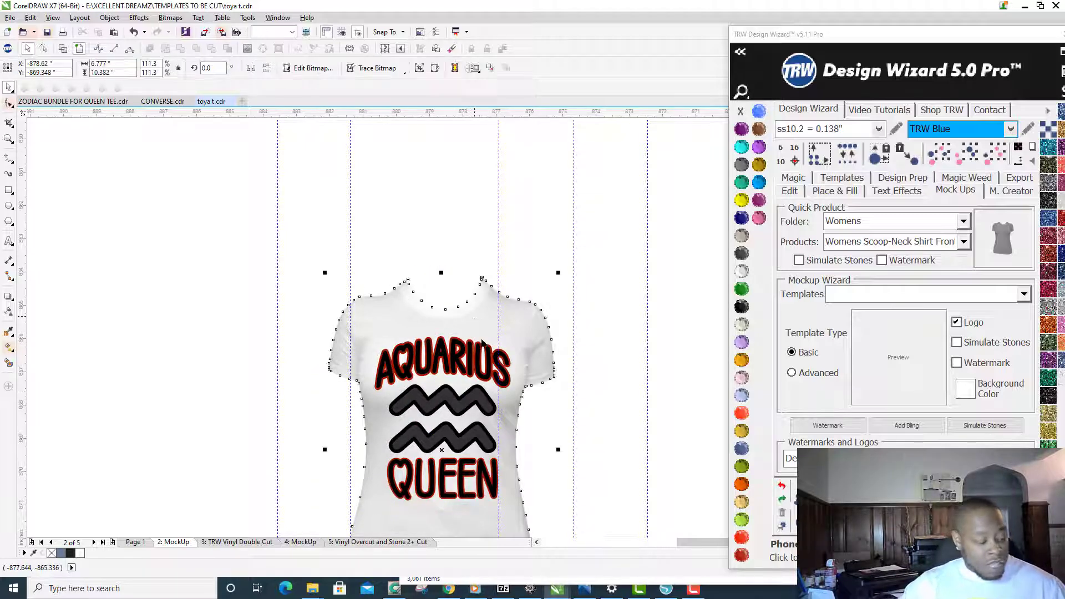
{"action": "left_click_drag", "start_coordinate": [478, 320], "coordinate": [478, 311]}
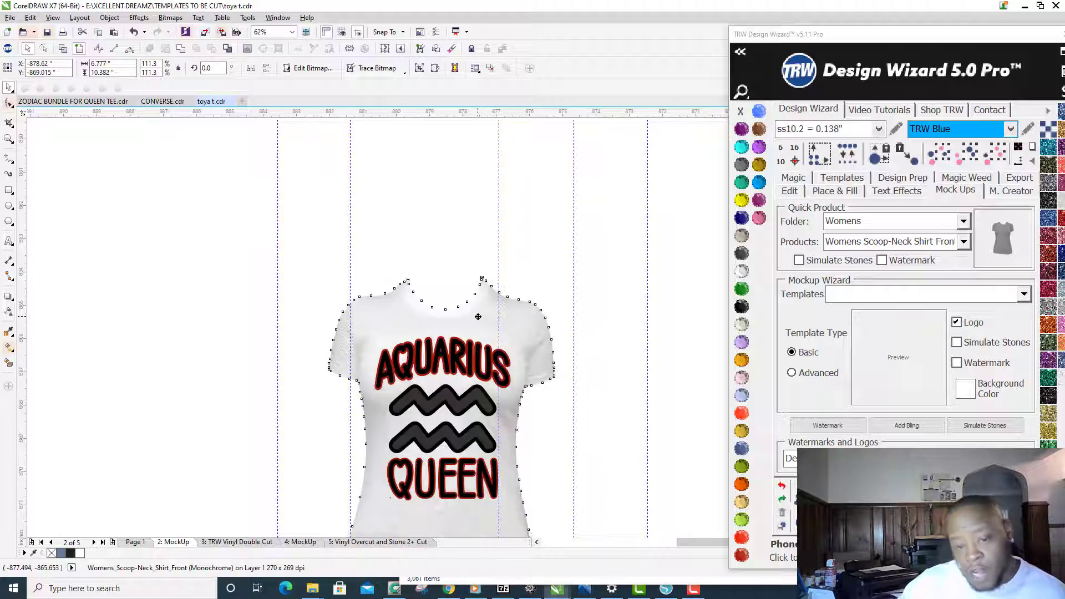
{"action": "left_click_drag", "start_coordinate": [558, 262], "coordinate": [562, 255]}
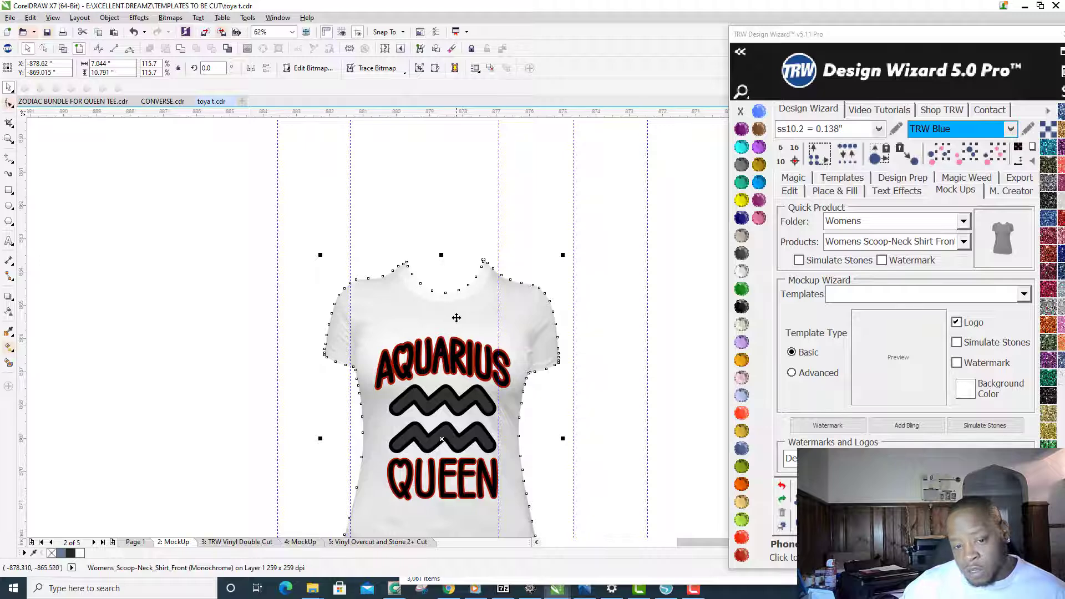
Step: Fill the inner shapes of the two zigzags with the dark black-grey glitter
{"action": "scroll", "coordinate": [411, 326], "scroll_direction": "down", "scroll_amount": 2}
{"action": "scroll", "coordinate": [443, 416], "scroll_direction": "up", "scroll_amount": 2}
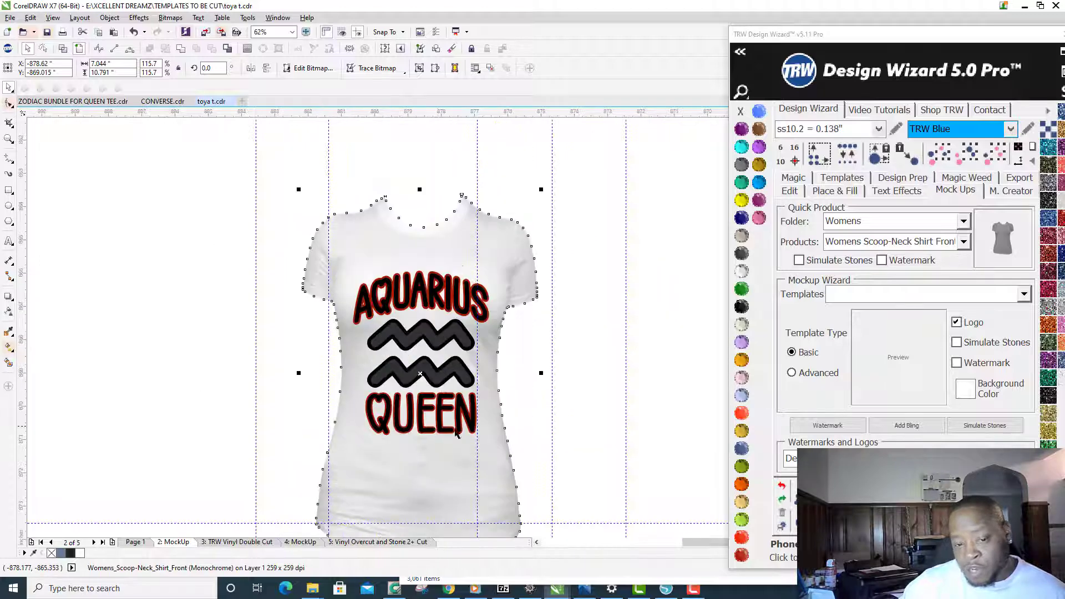
{"action": "scroll", "coordinate": [453, 368], "scroll_direction": "up", "scroll_amount": 2}
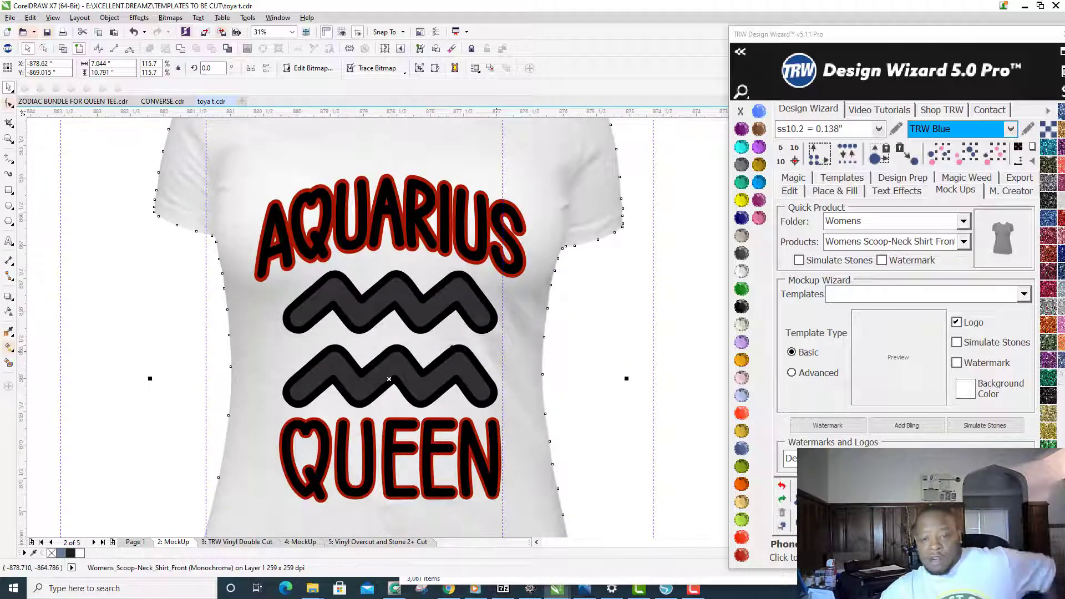
{"action": "left_click", "coordinate": [439, 383]}
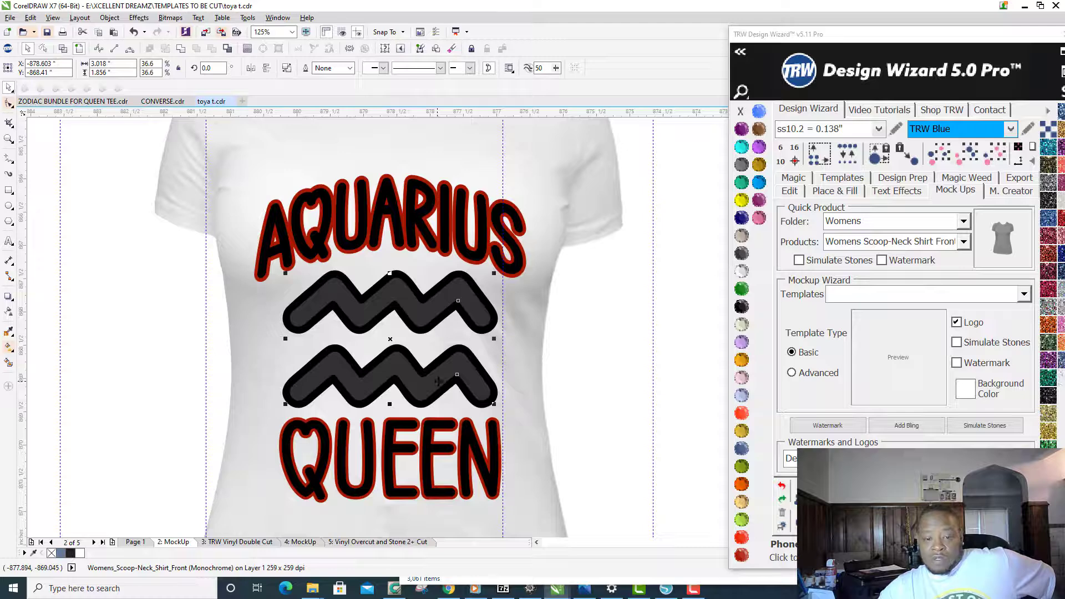
{"action": "left_click", "coordinate": [1049, 182]}
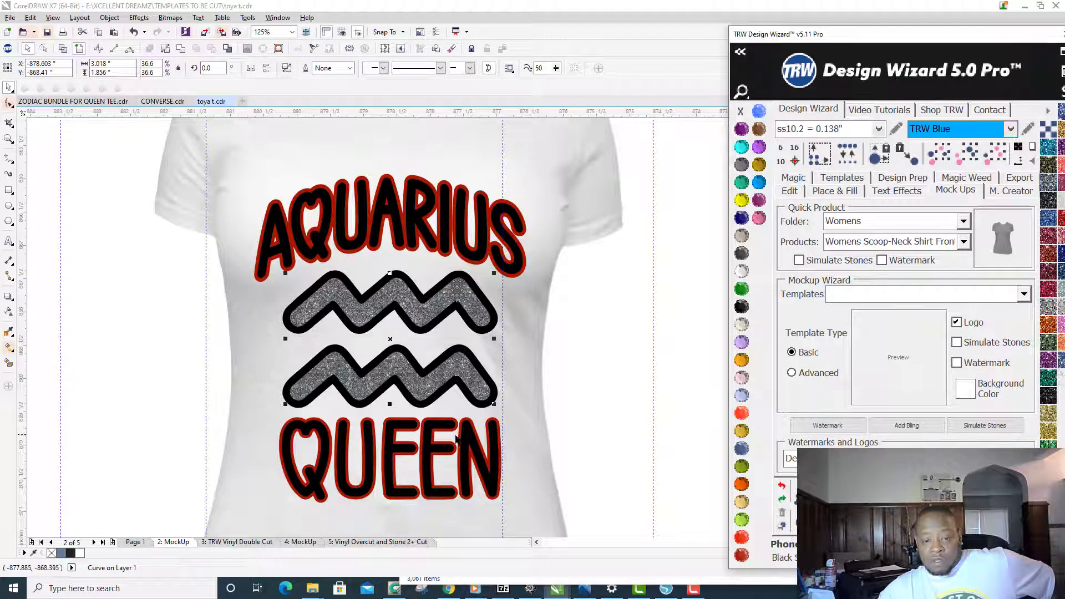
Step: Fill the inner letters of QUEEN and AQUARIUS with the Aqua glitter
{"action": "left_click", "coordinate": [444, 440]}
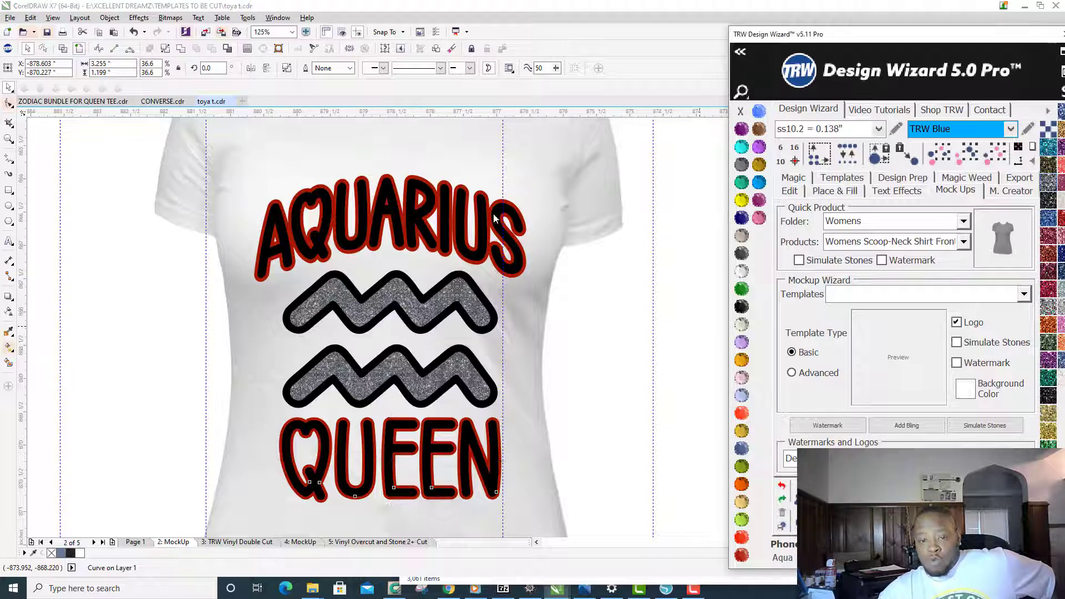
{"action": "left_click", "coordinate": [1049, 147]}
{"action": "key", "text": "Tab"}
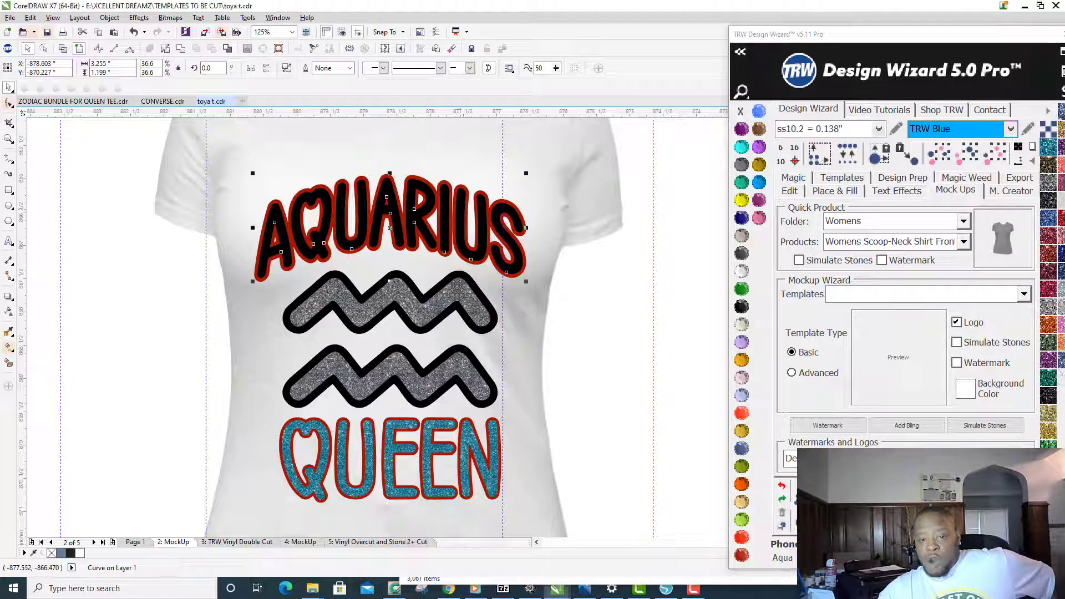
{"action": "left_click", "coordinate": [1048, 148]}
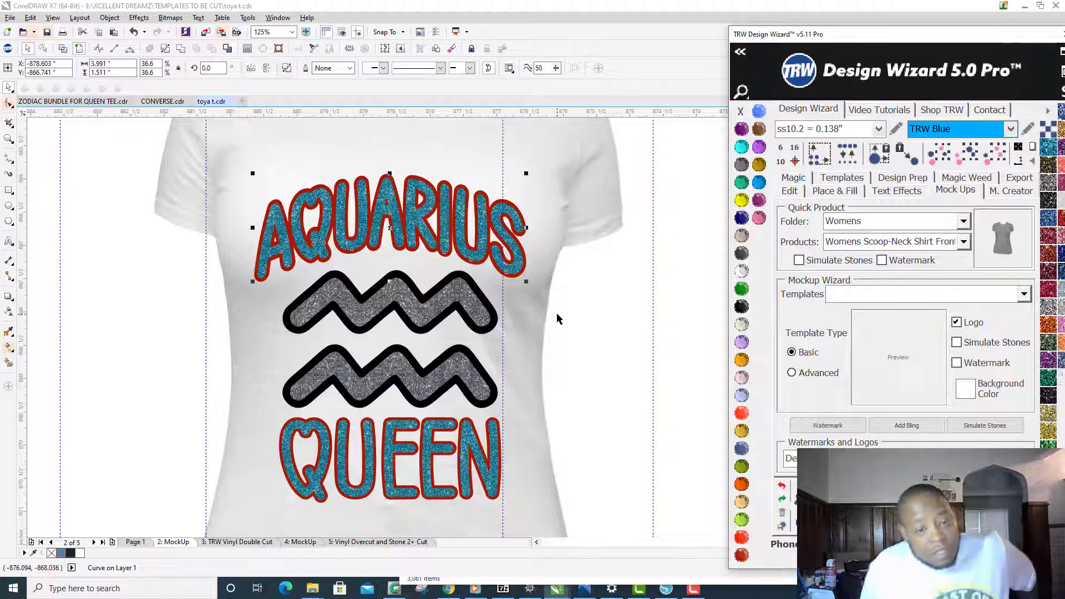
Step: Recolor the inner shapes of the two zigzags TRW Blue
{"action": "left_click", "coordinate": [394, 366]}
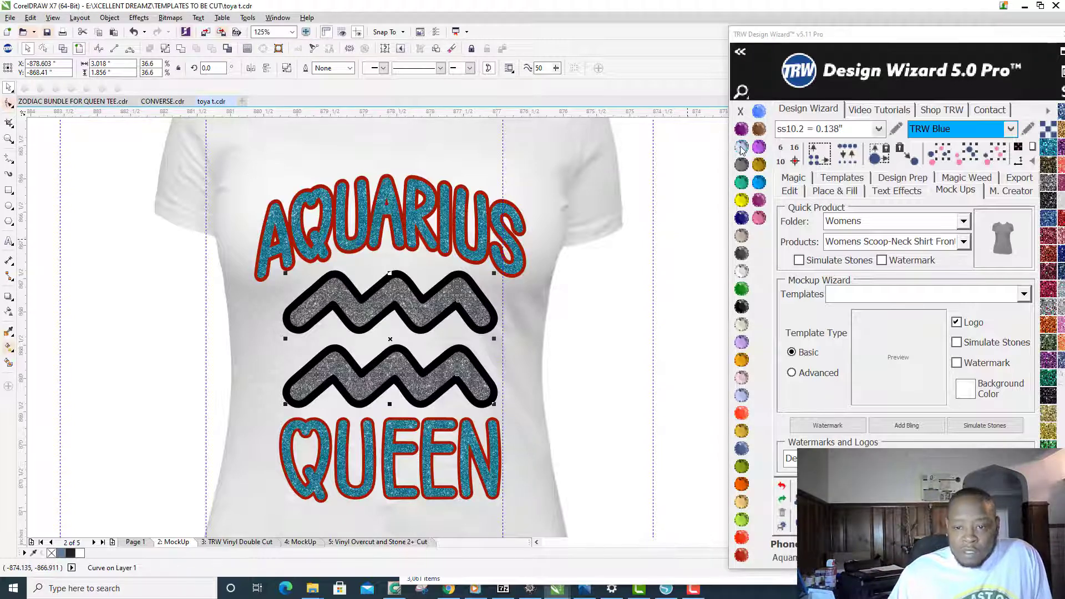
{"action": "left_click", "coordinate": [575, 249]}
{"action": "key", "text": "ctrl+z"}
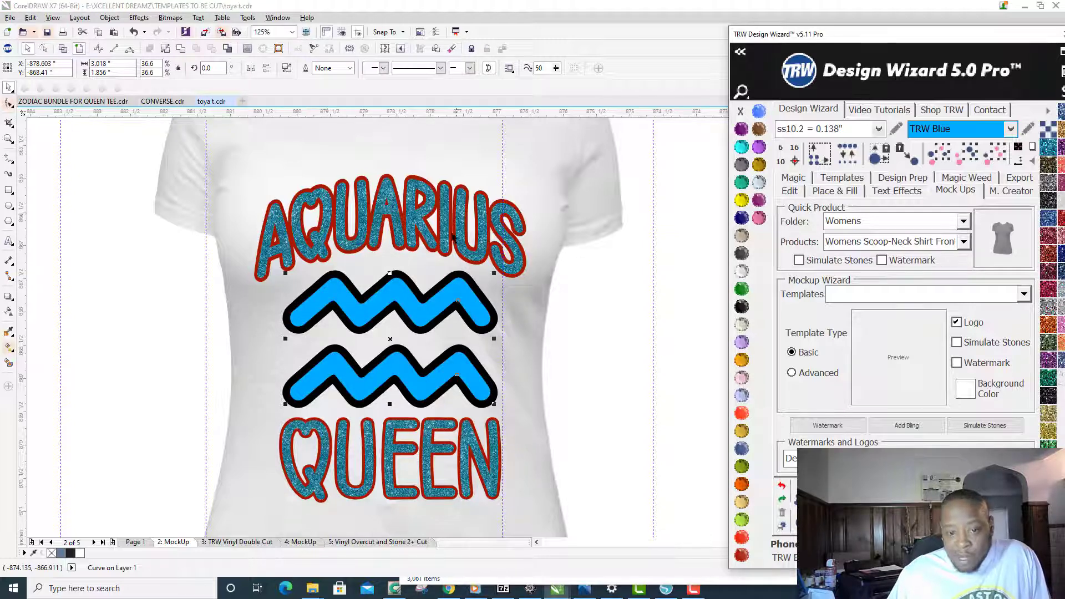
Step: Group the inner letters of AQUARIUS and QUEEN and recolor the group Citrine
{"action": "left_click", "coordinate": [444, 218]}
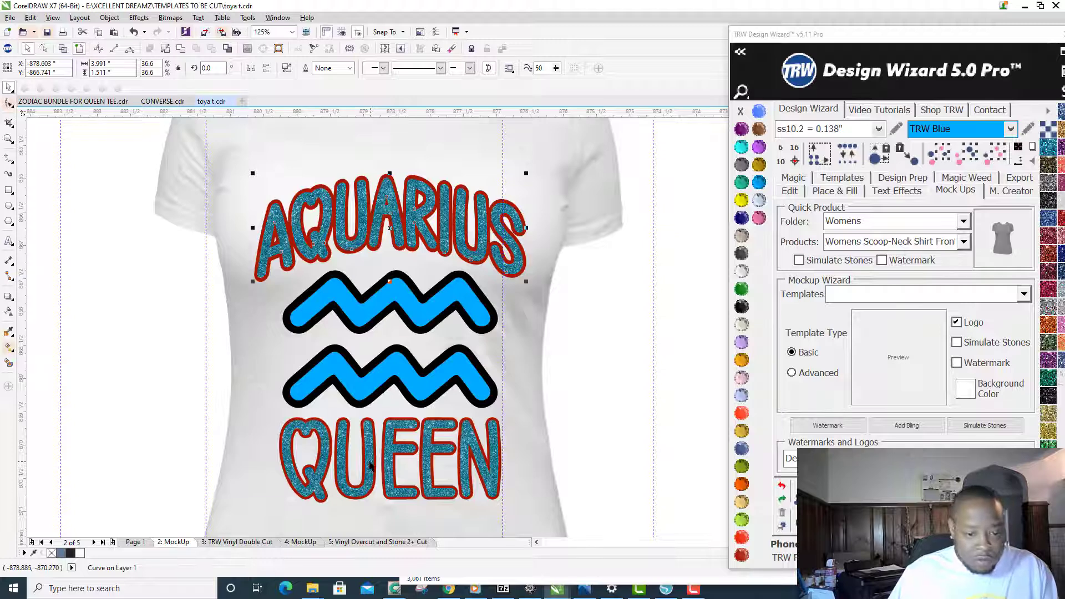
{"action": "left_click", "coordinate": [370, 465], "text": "shift"}
{"action": "right_click", "coordinate": [369, 466]}
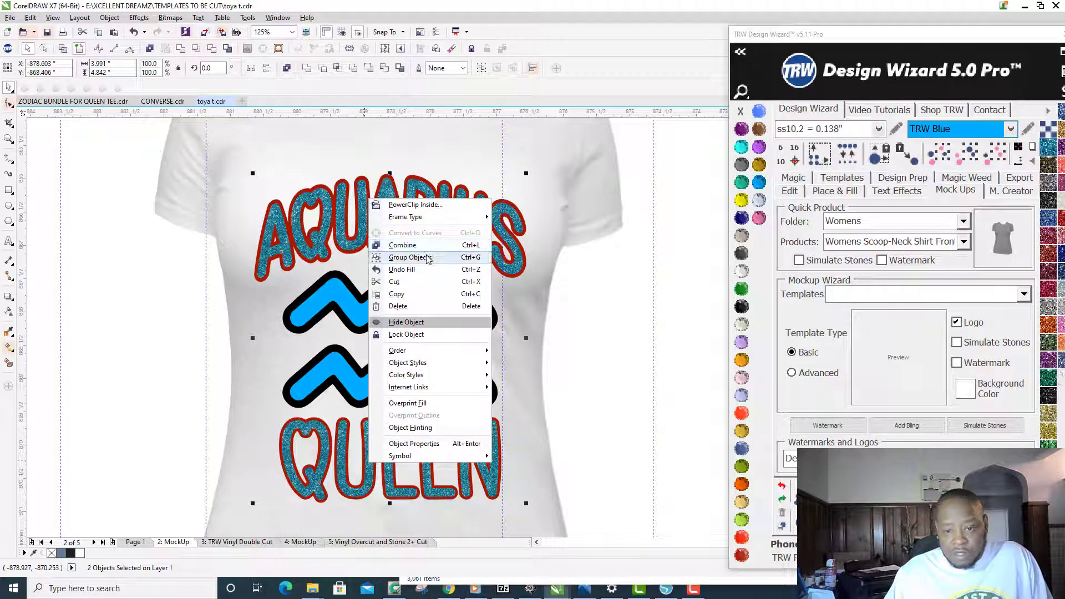
{"action": "left_click", "coordinate": [426, 256]}
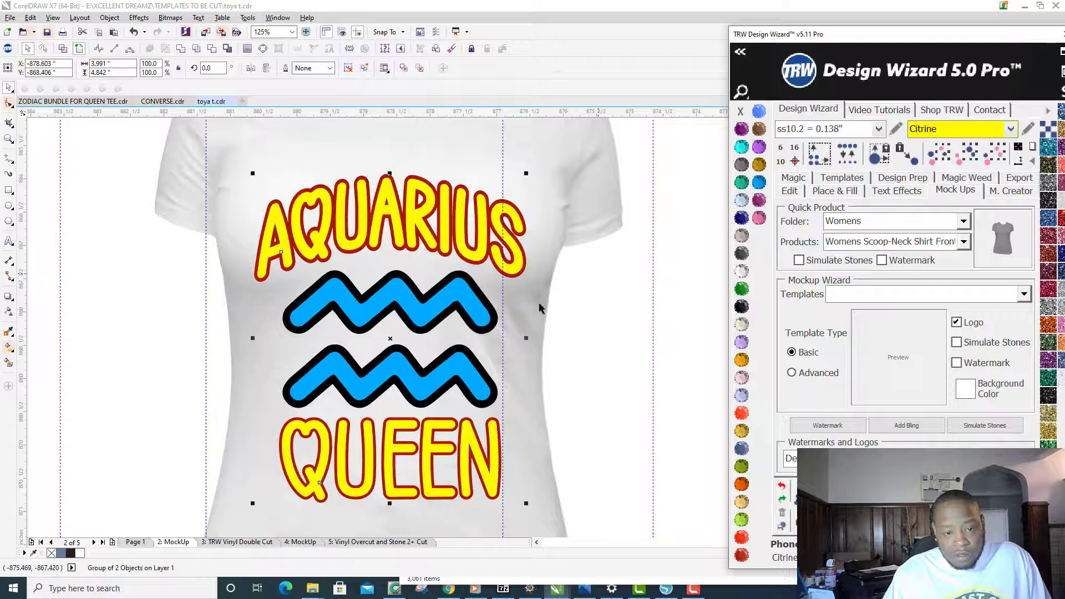
Step: Recolor the outer outlines of AQUARIUS and QUEEN Cobalt
{"action": "scroll", "coordinate": [463, 278], "scroll_direction": "up", "scroll_amount": 4}
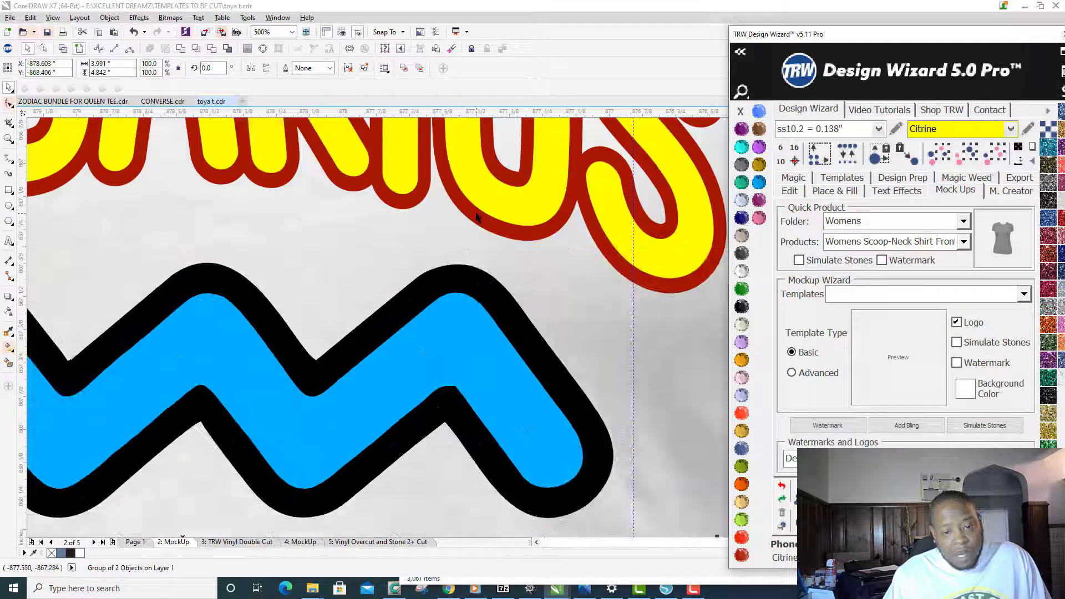
{"action": "scroll", "coordinate": [487, 267], "scroll_direction": "down", "scroll_amount": 4}
{"action": "scroll", "coordinate": [582, 366], "scroll_direction": "up", "scroll_amount": 3}
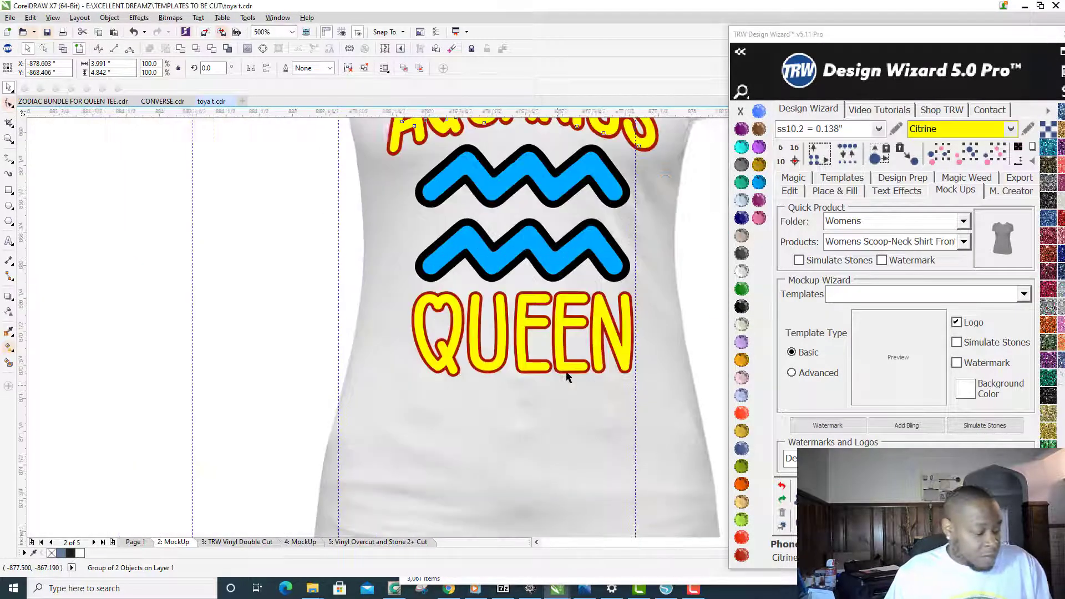
{"action": "left_click", "coordinate": [612, 324], "text": "ctrl"}
{"action": "left_click", "coordinate": [617, 318], "text": "shift"}
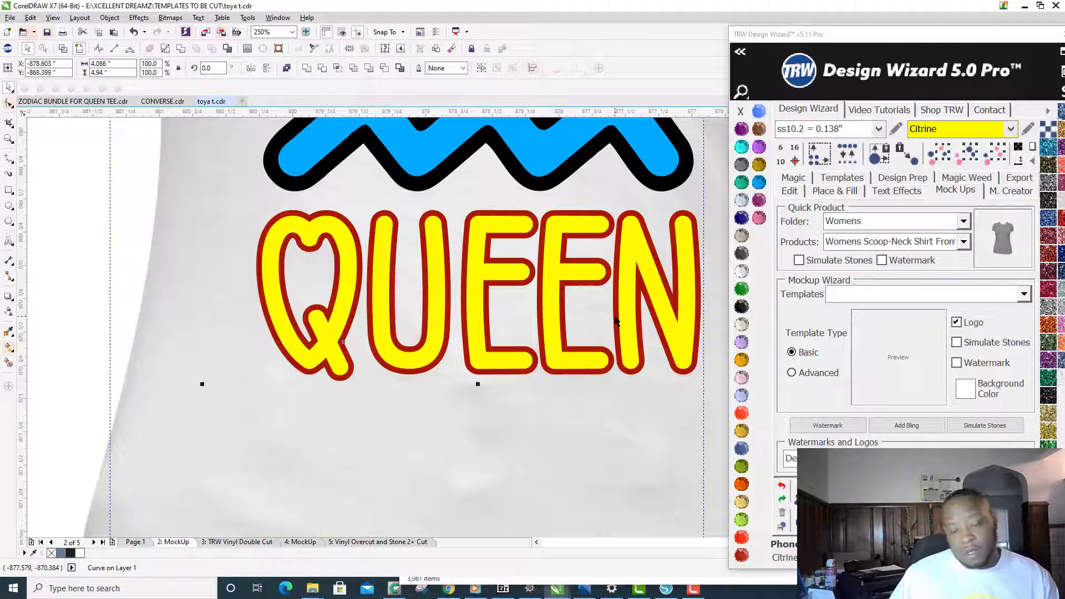
{"action": "left_click", "coordinate": [742, 218]}
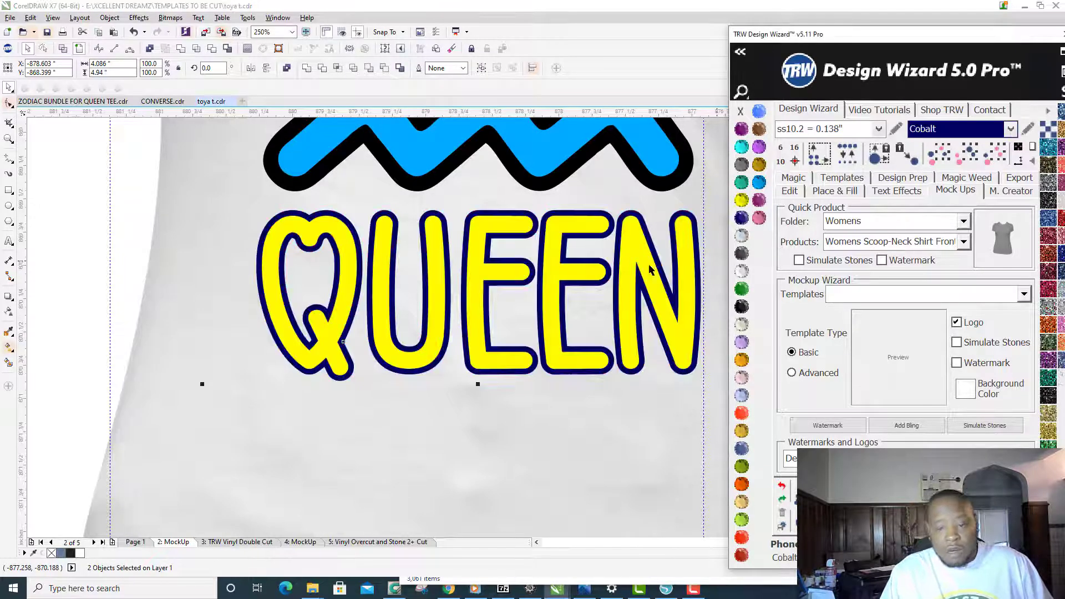
Step: Recolor the women's shirt image Jet Black
{"action": "scroll", "coordinate": [289, 394], "scroll_direction": "down", "scroll_amount": 2}
{"action": "scroll", "coordinate": [304, 372], "scroll_direction": "down", "scroll_amount": 3}
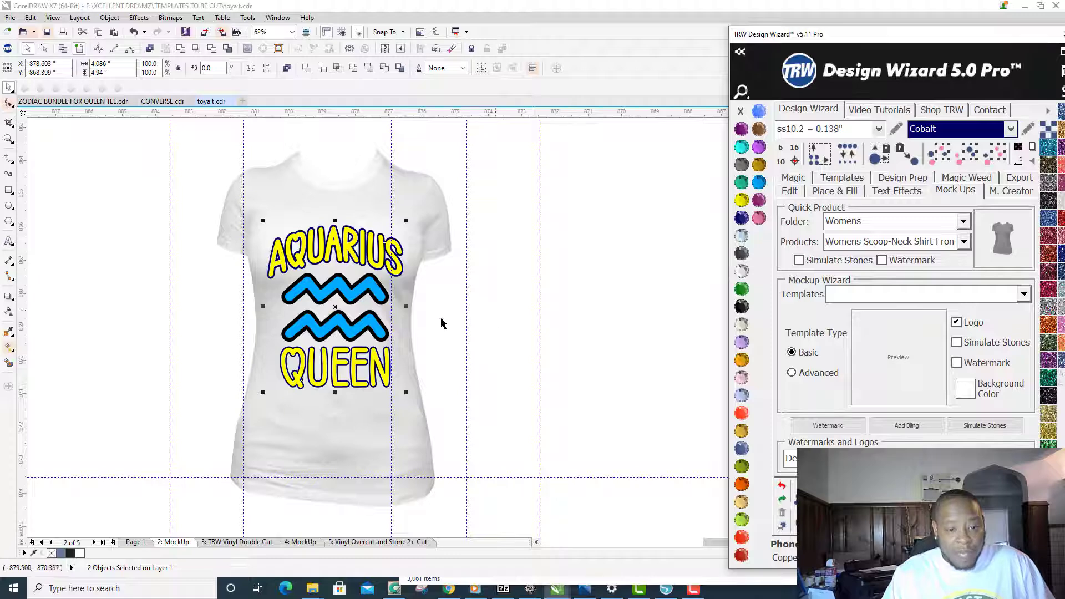
{"action": "left_click", "coordinate": [412, 215]}
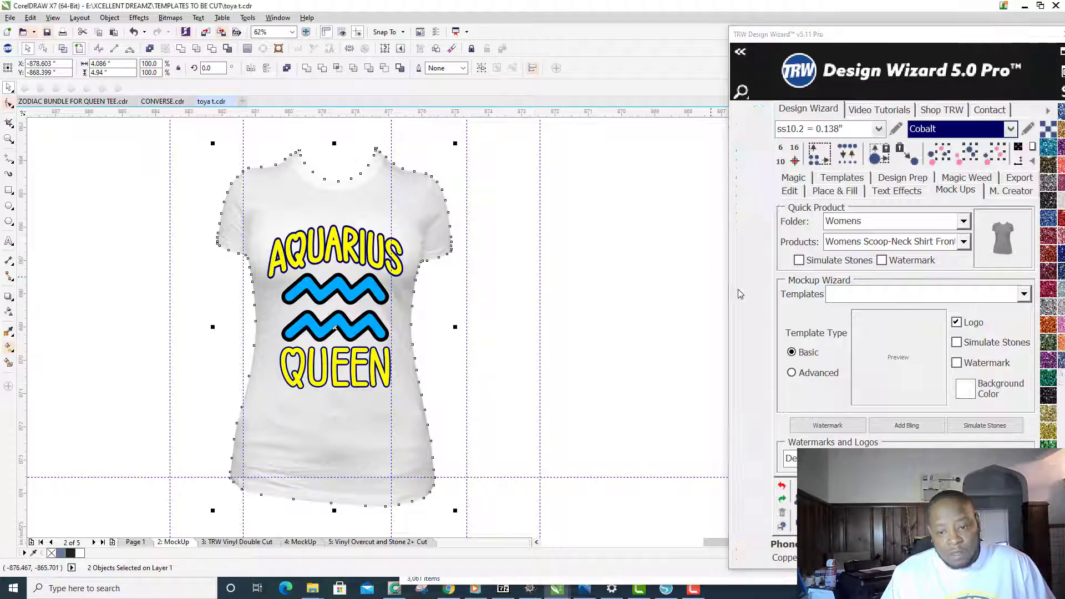
{"action": "left_click", "coordinate": [743, 306]}
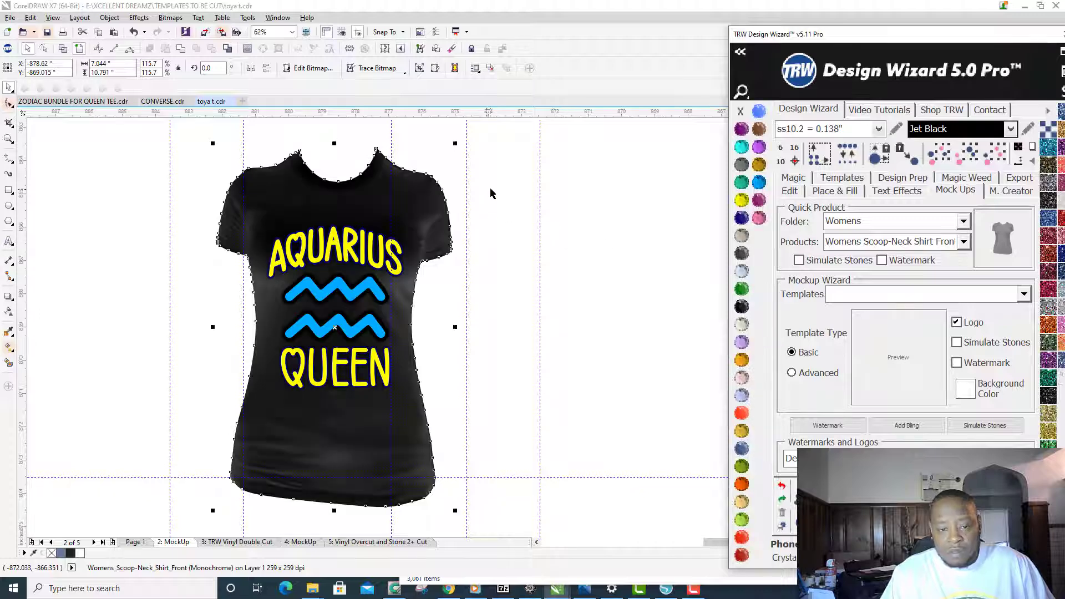
{"action": "left_click", "coordinate": [477, 209]}
Step: Move the whole black shirt mockup to page 4, MockUp, and place it beside the pink shirt
{"action": "scroll", "coordinate": [407, 232], "scroll_direction": "down", "scroll_amount": 1}
{"action": "left_click_drag", "start_coordinate": [305, 167], "coordinate": [458, 393]}
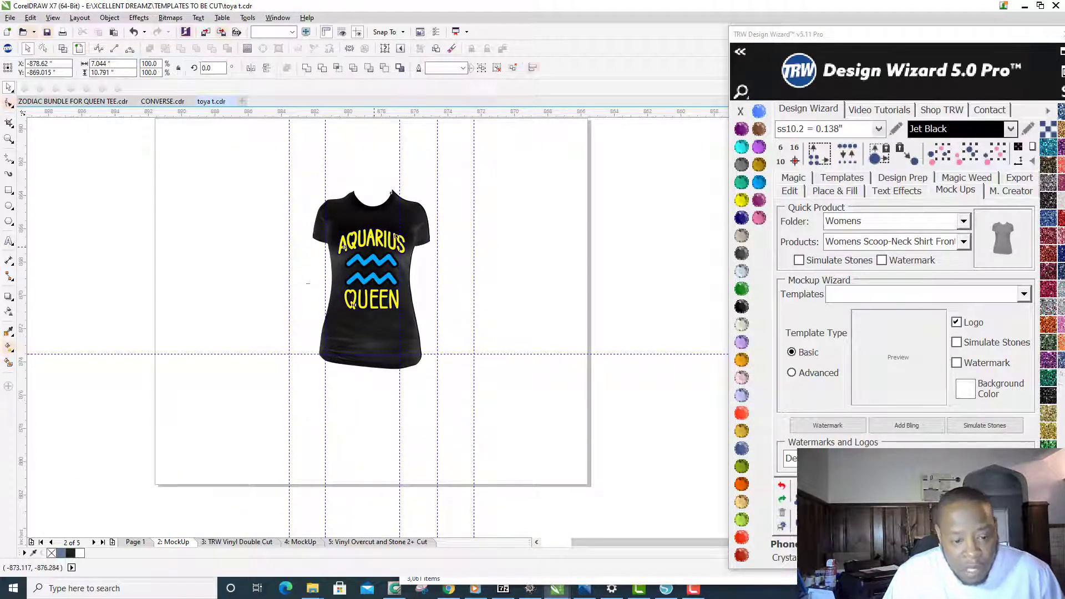
{"action": "left_click_drag", "start_coordinate": [388, 333], "coordinate": [298, 540]}
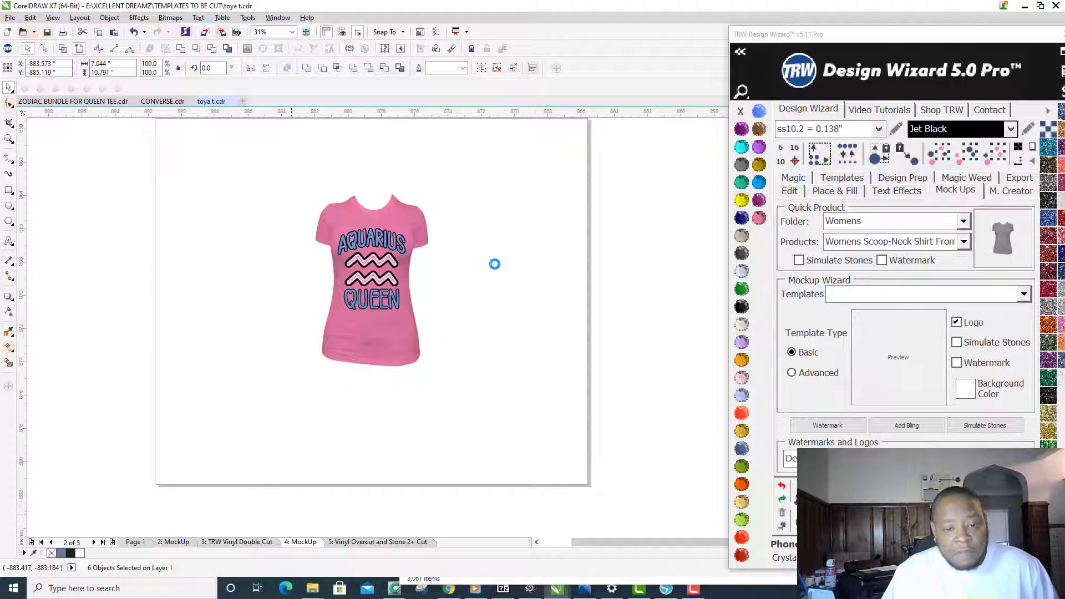
{"action": "left_click_drag", "start_coordinate": [495, 264], "coordinate": [498, 248]}
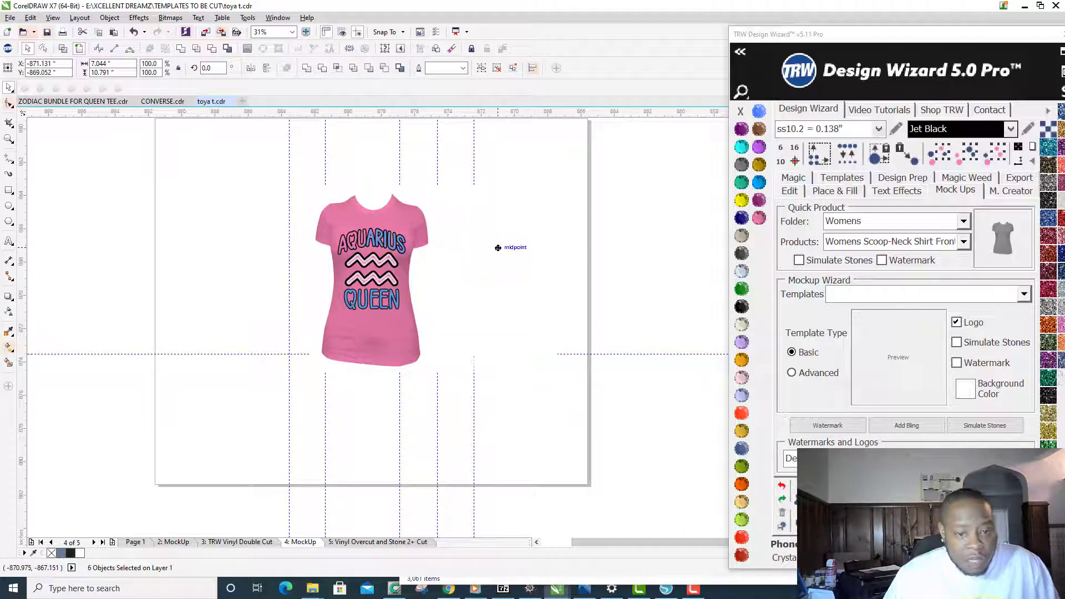
Step: Delete the emptied second page, MockUp, and open the remaining MockUp page with both shirts
{"action": "right_click", "coordinate": [179, 542]}
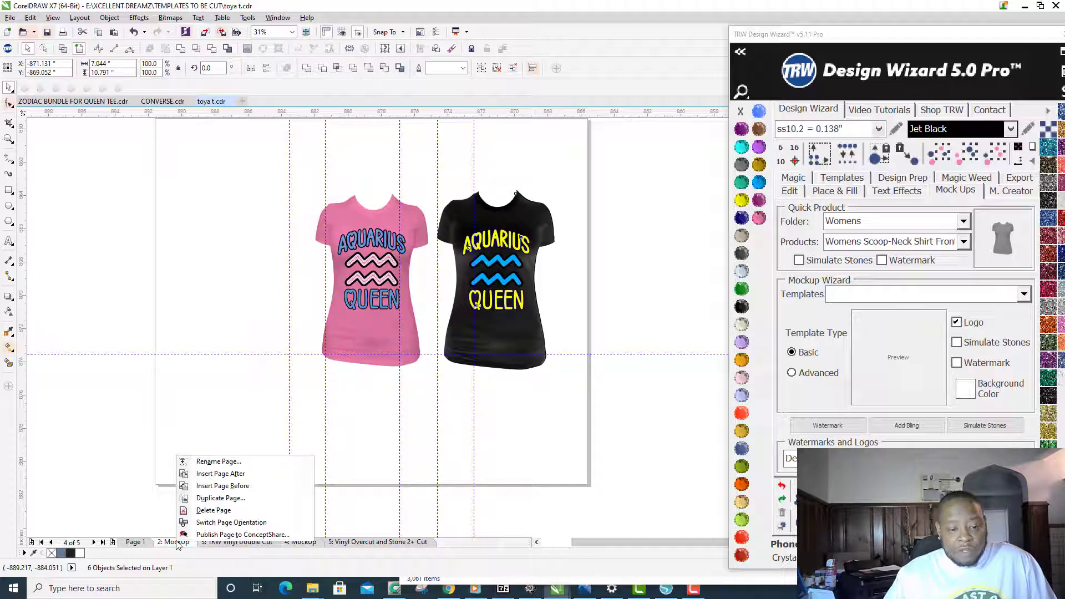
{"action": "left_click", "coordinate": [214, 511]}
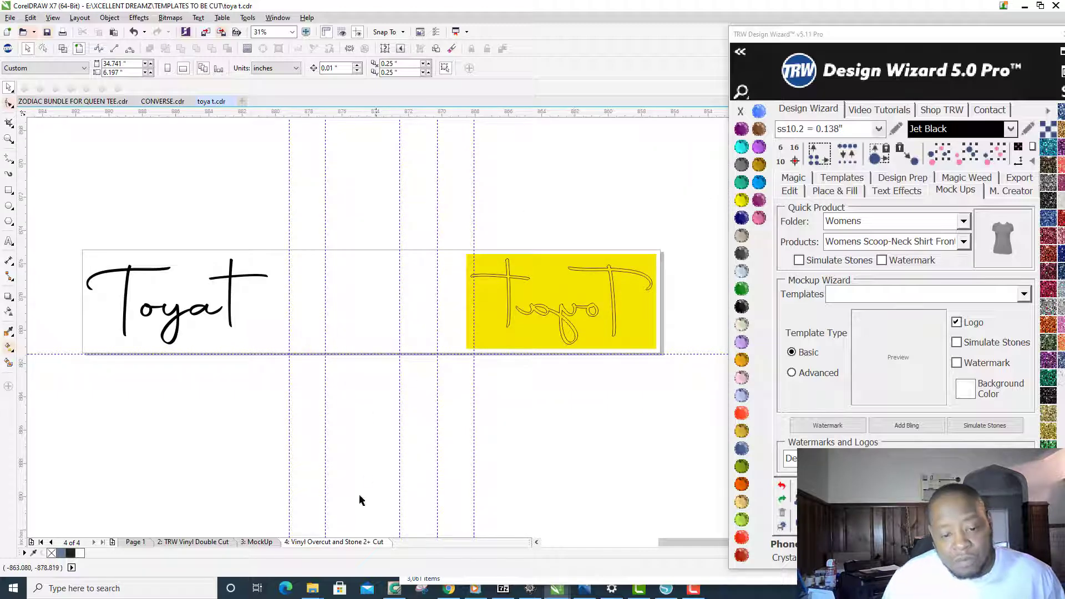
{"action": "left_click", "coordinate": [256, 542]}
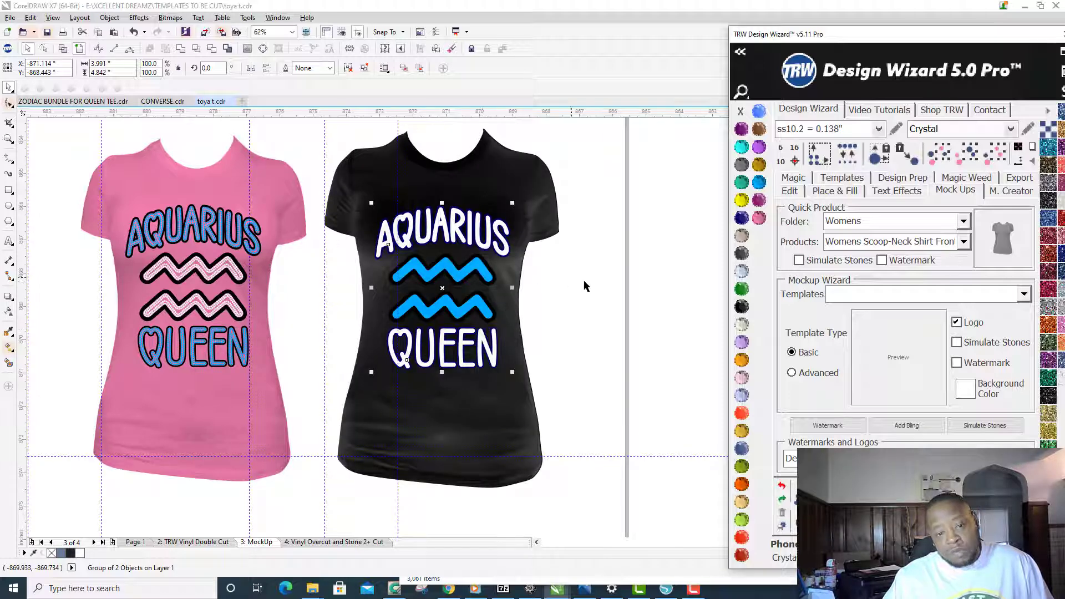
Step: Recolor the outer outline of QUEEN on the black shirt Citrine
{"action": "scroll", "coordinate": [496, 336], "scroll_direction": "up", "scroll_amount": 3}
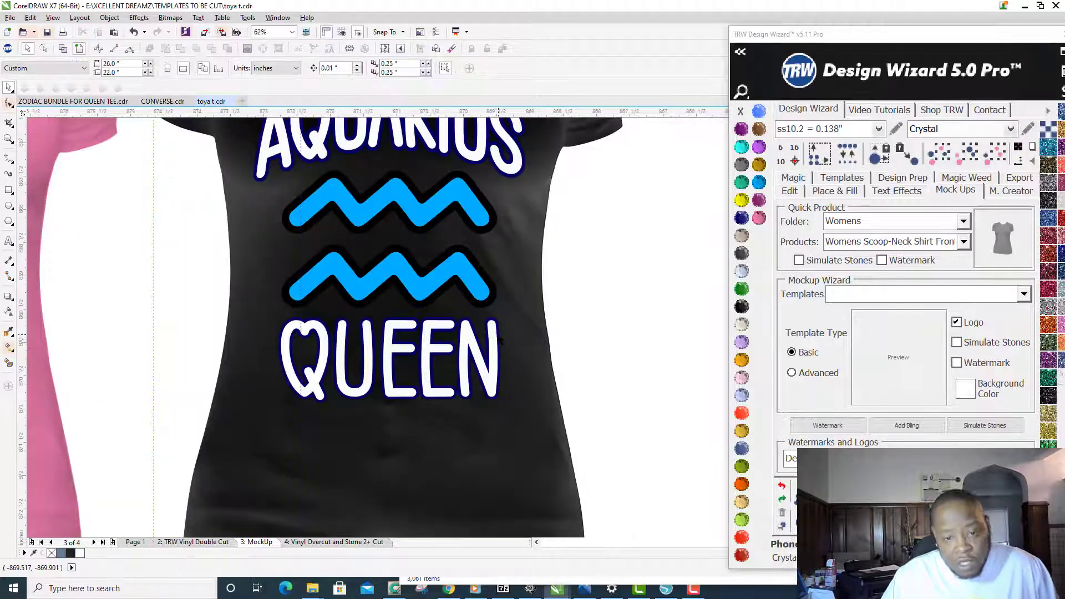
{"action": "scroll", "coordinate": [501, 340], "scroll_direction": "up", "scroll_amount": 4}
{"action": "left_click", "coordinate": [497, 339]}
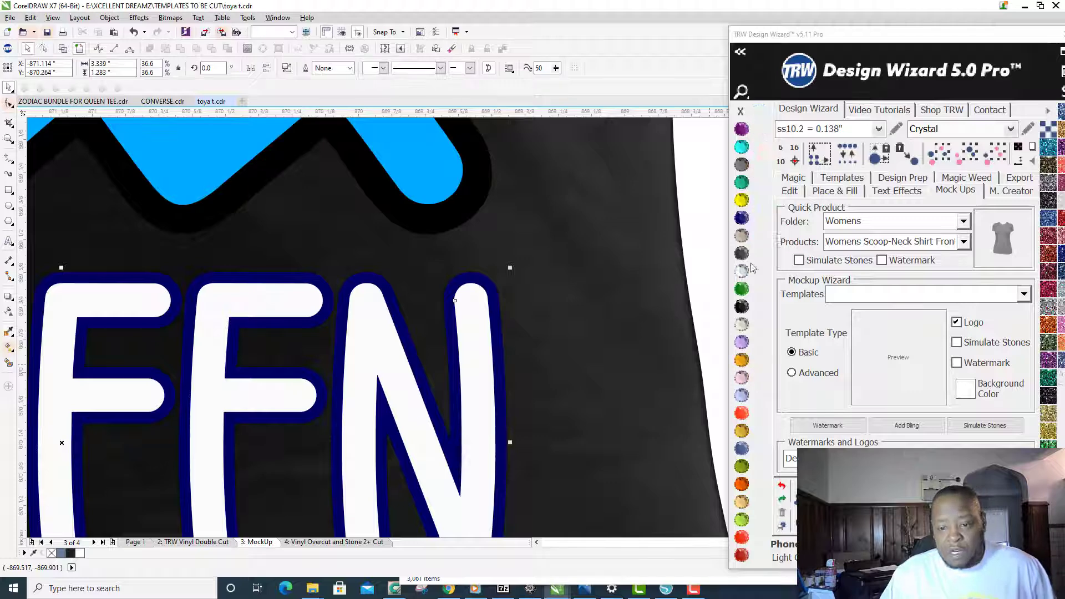
{"action": "right_click", "coordinate": [741, 200]}
{"action": "scroll", "coordinate": [594, 233], "scroll_direction": "down", "scroll_amount": 2}
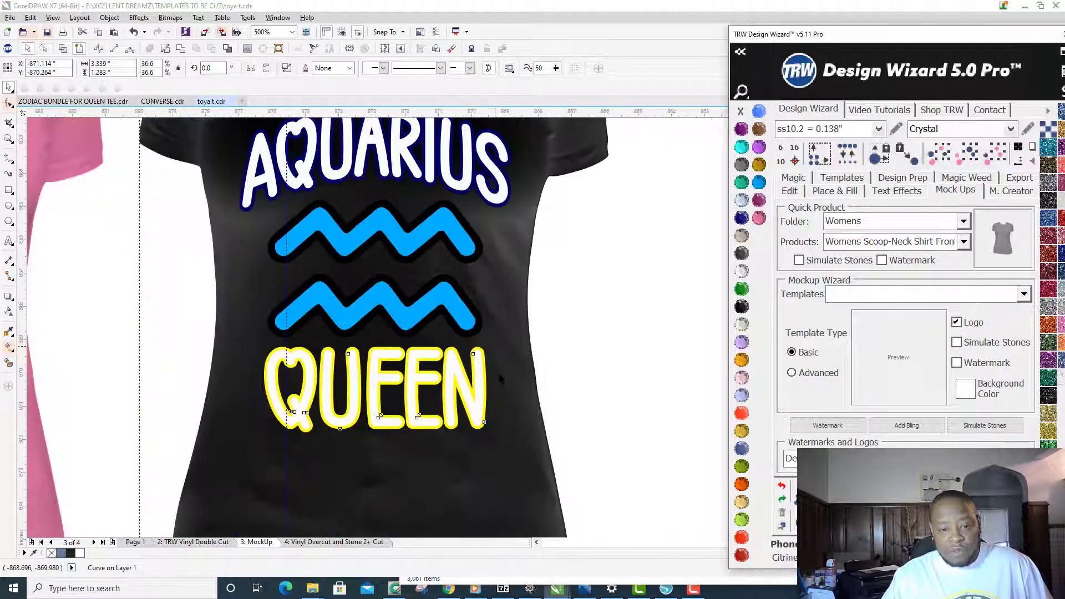
{"action": "scroll", "coordinate": [581, 338], "scroll_direction": "down", "scroll_amount": 2}
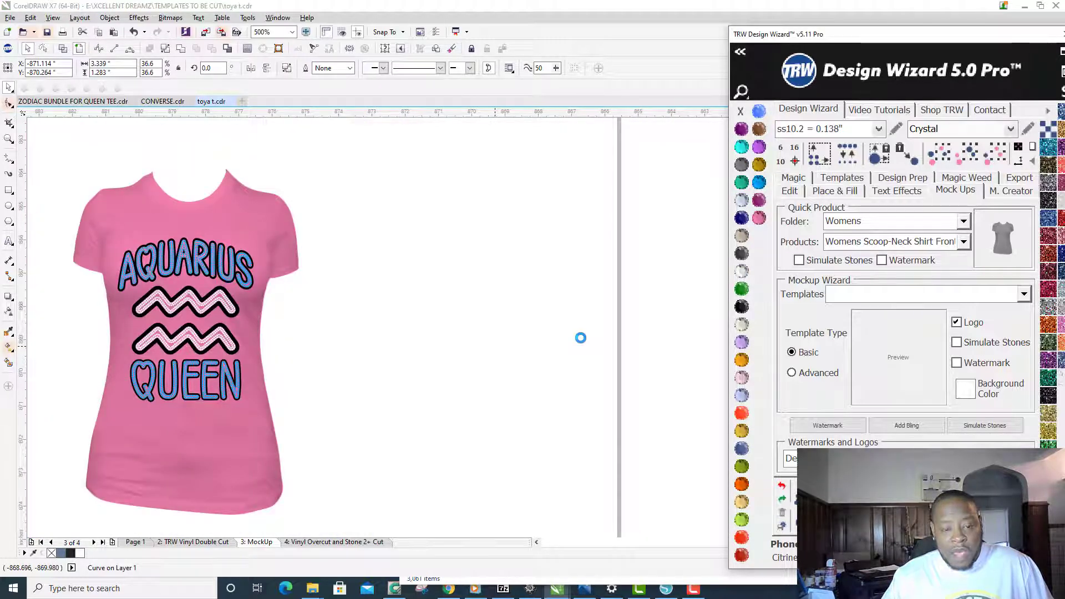
{"action": "scroll", "coordinate": [580, 337], "scroll_direction": "down", "scroll_amount": 2}
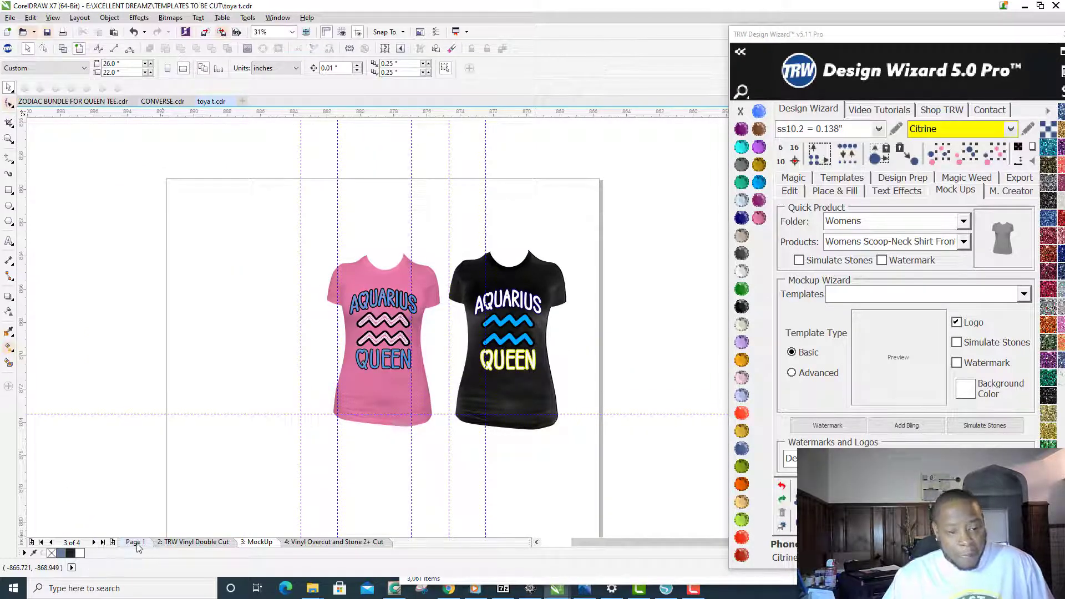
Step: Examine the mirrored cut layers of the lettering and zigzags on the TRW Vinyl Double Cut page
{"action": "left_click", "coordinate": [193, 542]}
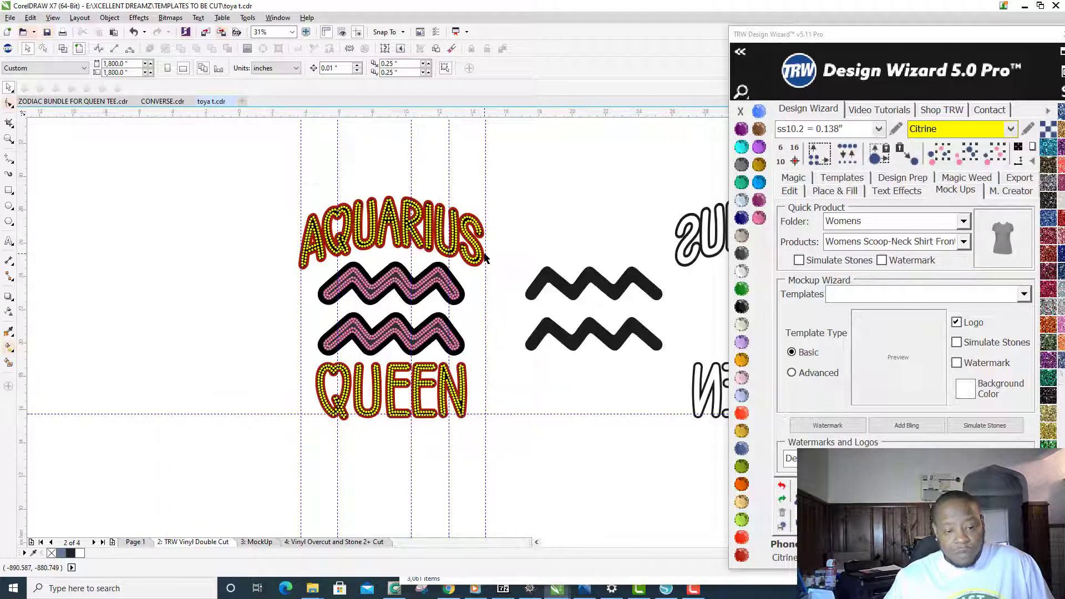
{"action": "scroll", "coordinate": [171, 424], "scroll_direction": "down", "scroll_amount": 2}
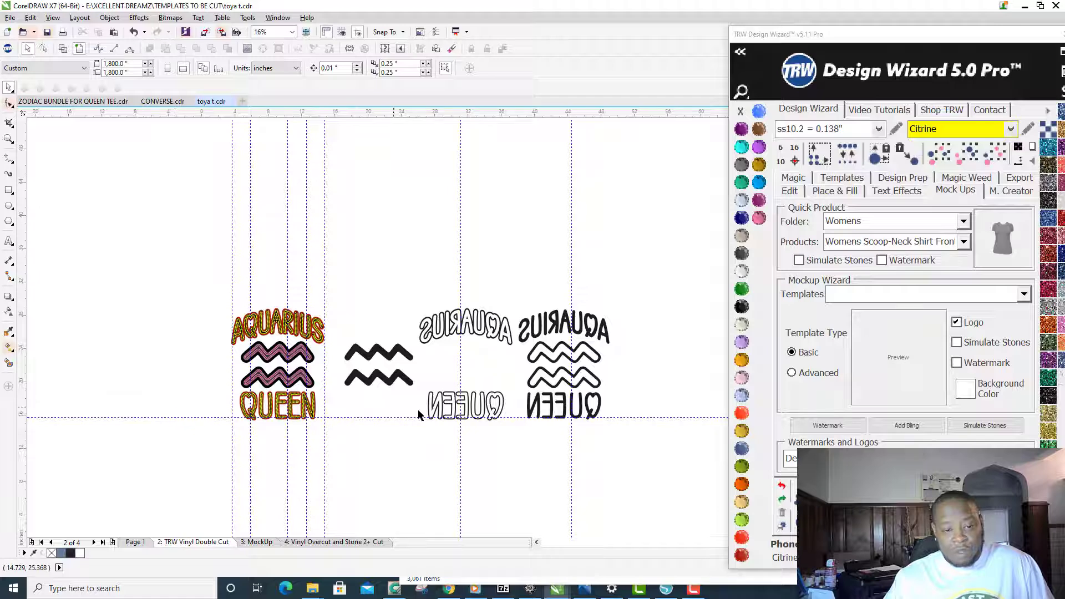
{"action": "scroll", "coordinate": [580, 417], "scroll_direction": "up", "scroll_amount": 2}
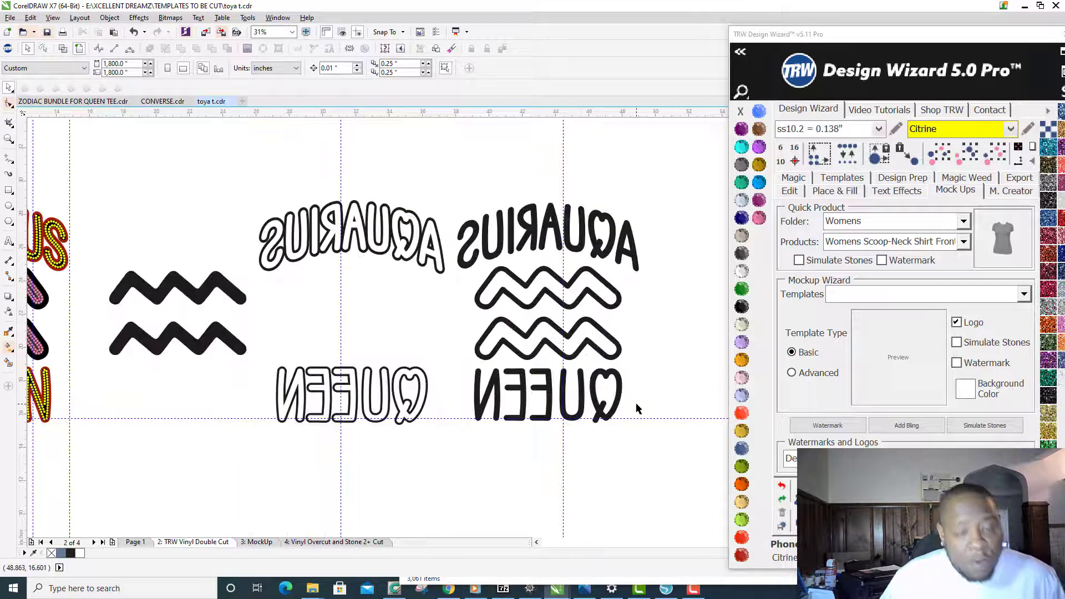
{"action": "scroll", "coordinate": [637, 408], "scroll_direction": "down", "scroll_amount": 2}
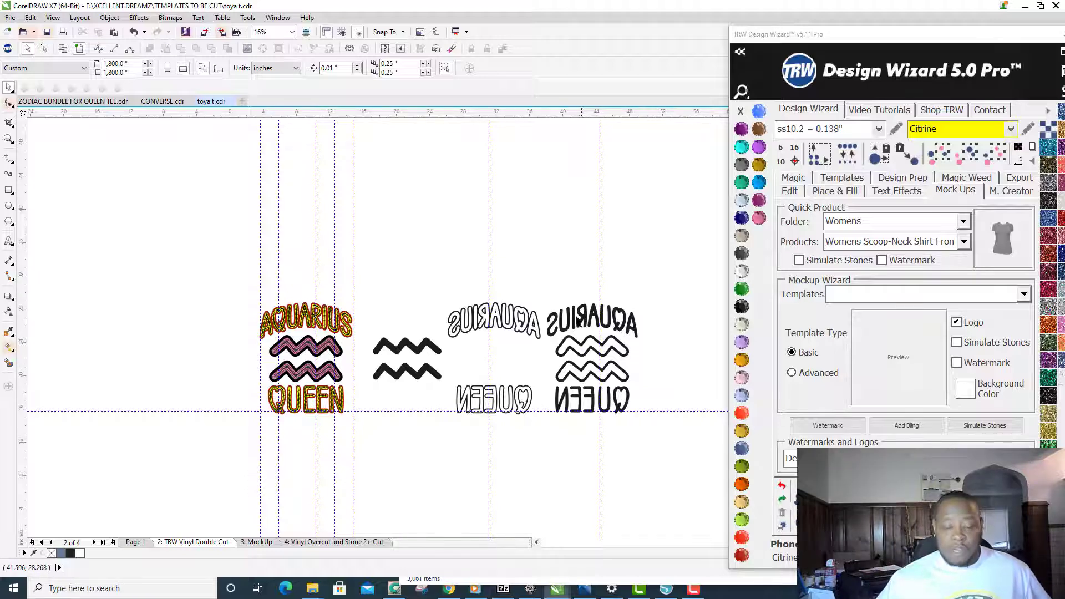
{"action": "scroll", "coordinate": [628, 393], "scroll_direction": "up", "scroll_amount": 2}
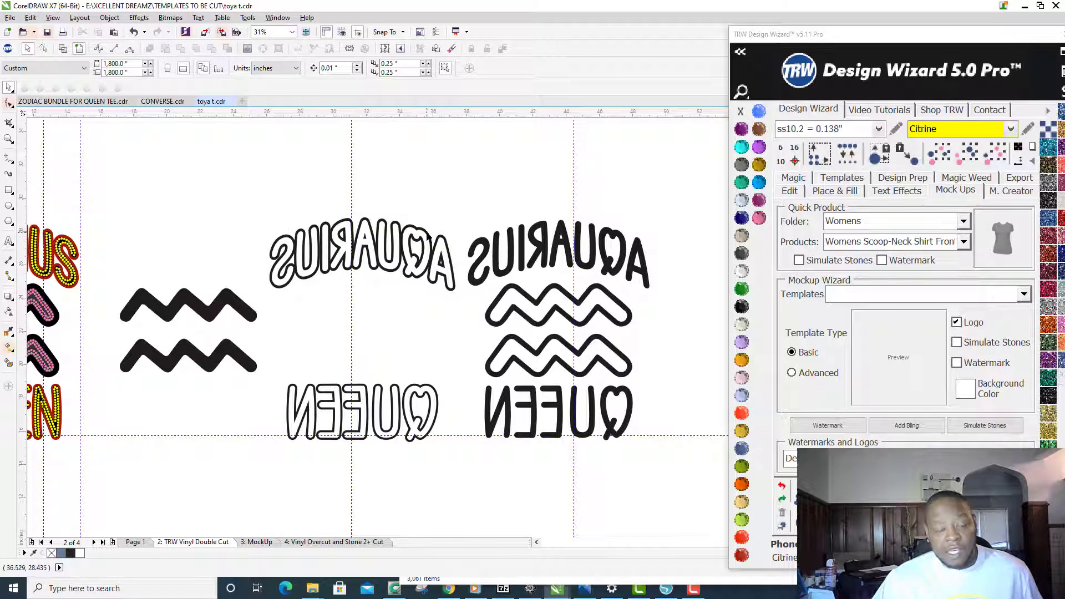
{"action": "left_click_drag", "start_coordinate": [264, 194], "coordinate": [465, 461]}
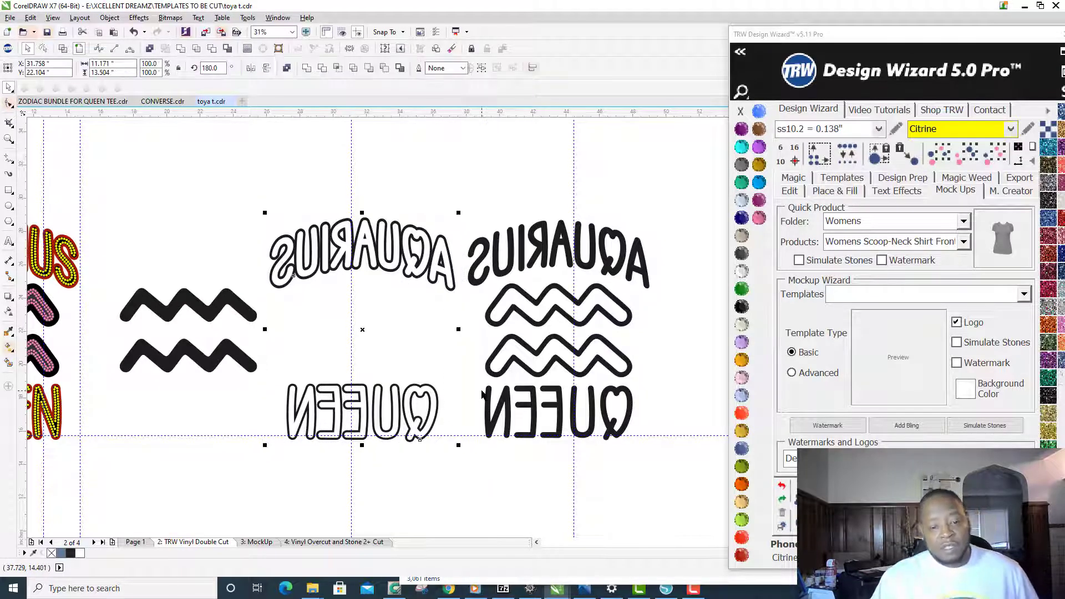
{"action": "scroll", "coordinate": [481, 395], "scroll_direction": "down", "scroll_amount": 1}
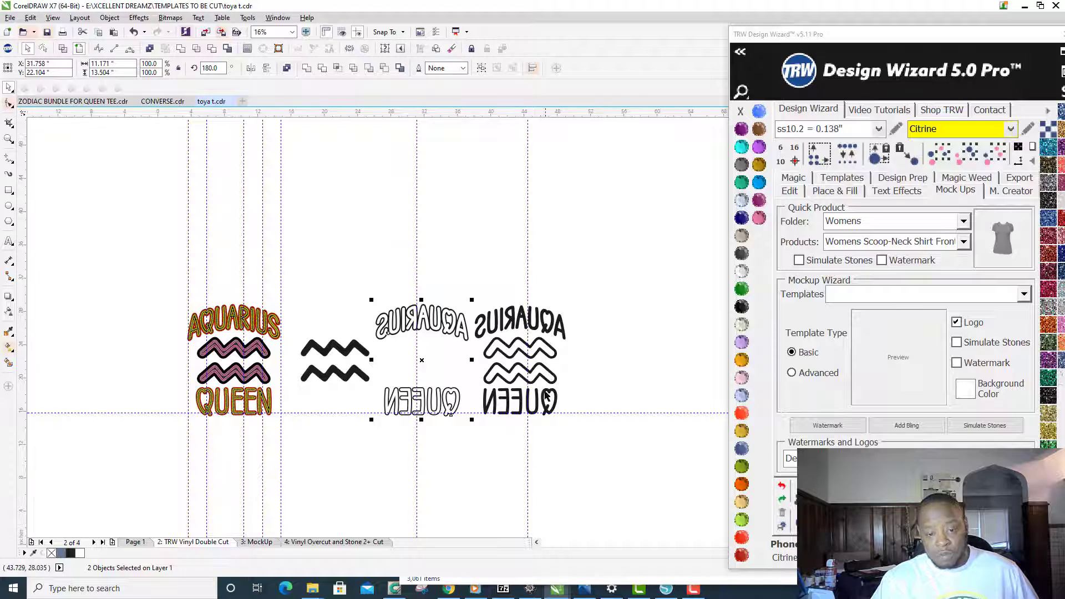
{"action": "scroll", "coordinate": [518, 366], "scroll_direction": "up", "scroll_amount": 2}
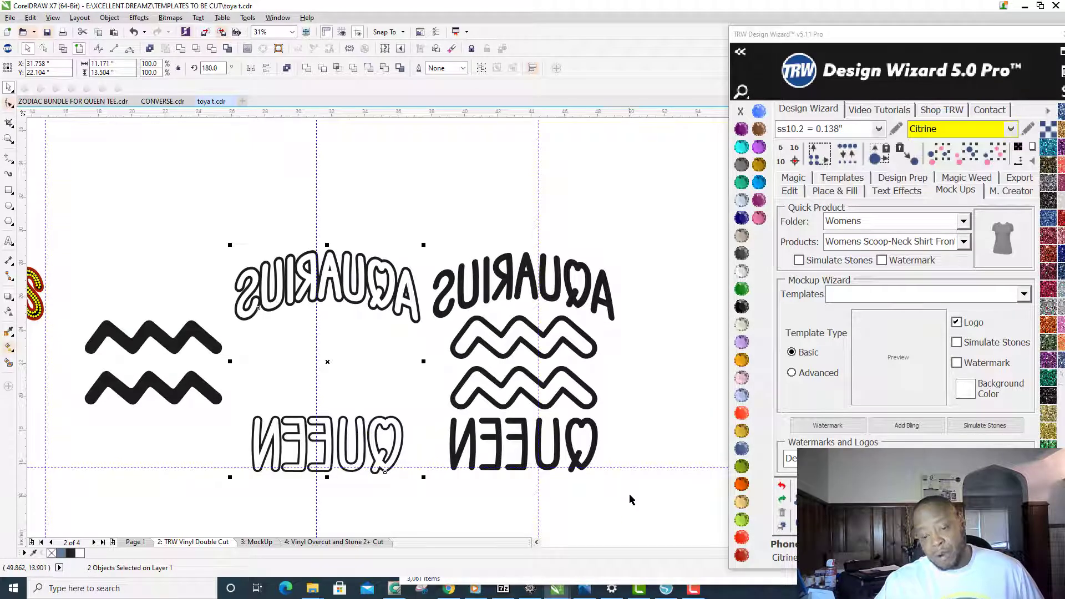
Step: Recolor the solid mirrored QUEEN letters TRW Pink and the solid mirrored AQUARIUS letters purple
{"action": "left_click_drag", "start_coordinate": [631, 499], "coordinate": [424, 411]}
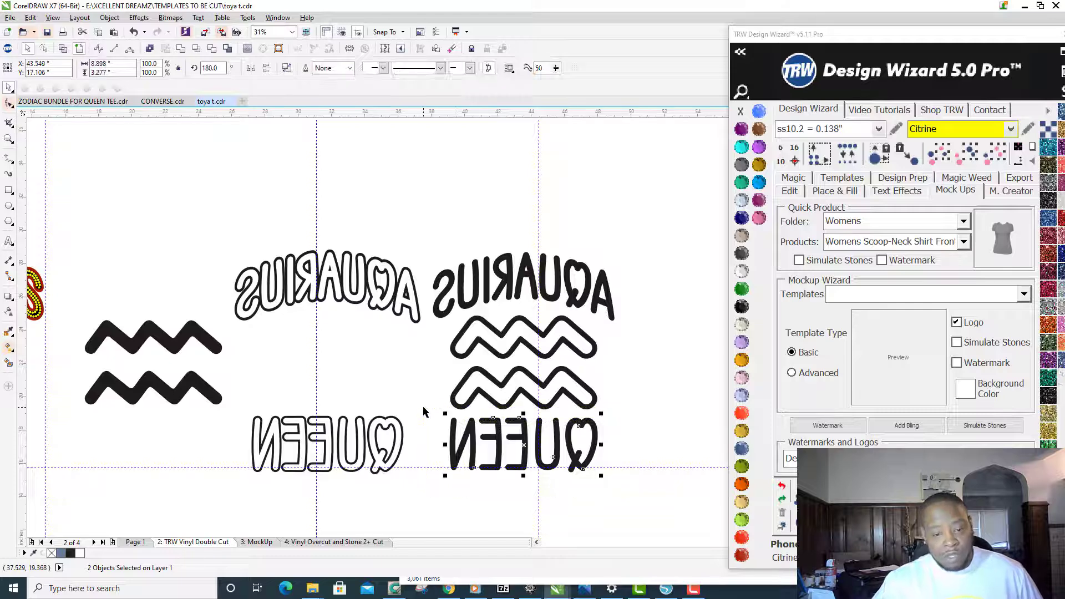
{"action": "key", "text": "ctrl+l"}
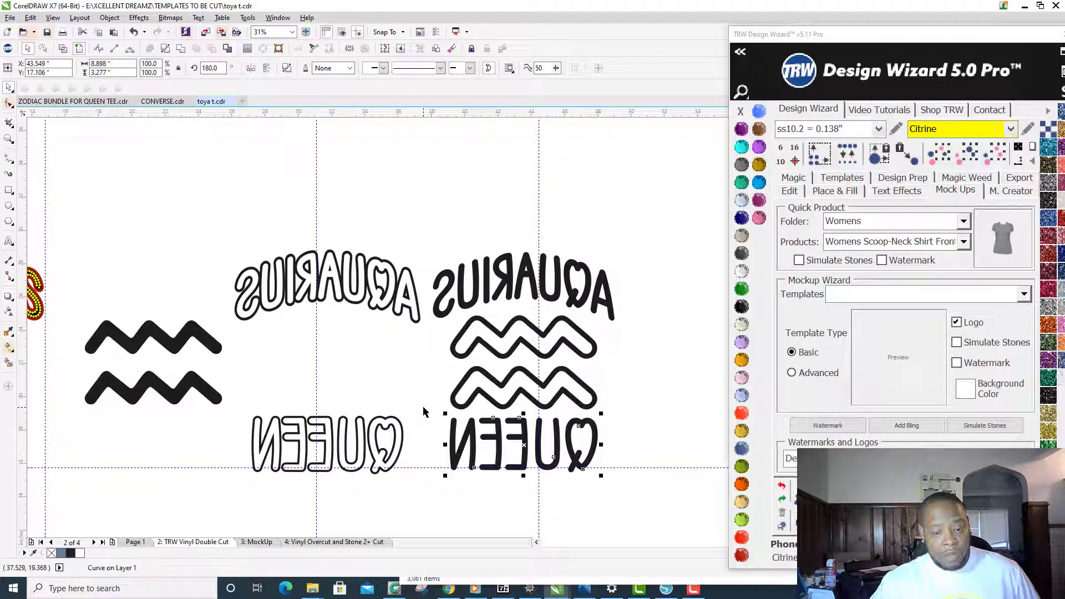
{"action": "left_click", "coordinate": [758, 217]}
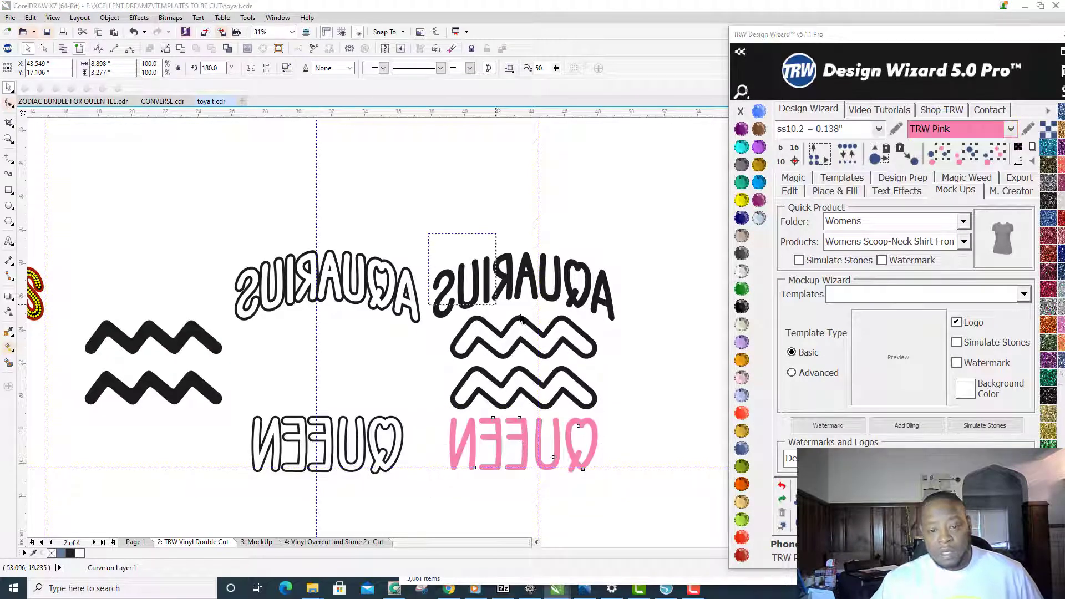
{"action": "left_click_drag", "start_coordinate": [521, 317], "coordinate": [429, 301]}
{"action": "left_click", "coordinate": [742, 130]}
{"action": "left_click", "coordinate": [759, 218]}
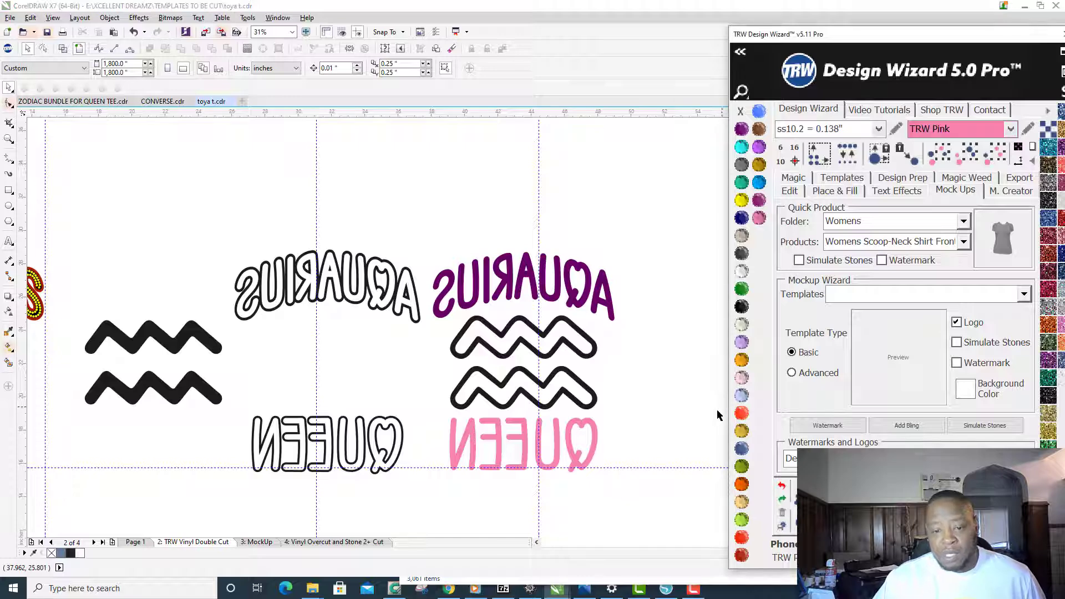
Step: Break the combined mirrored zigzag outlines between AQUARIUS and QUEEN apart into separate curves
{"action": "left_click", "coordinate": [597, 358]}
{"action": "scroll", "coordinate": [598, 360], "scroll_direction": "up", "scroll_amount": 2}
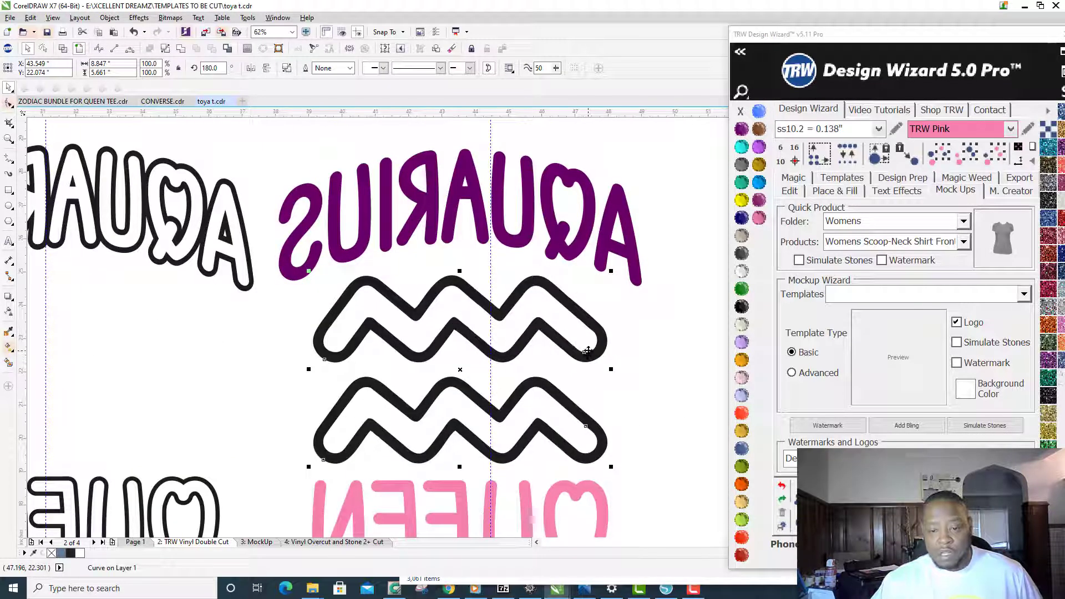
{"action": "right_click", "coordinate": [583, 359]}
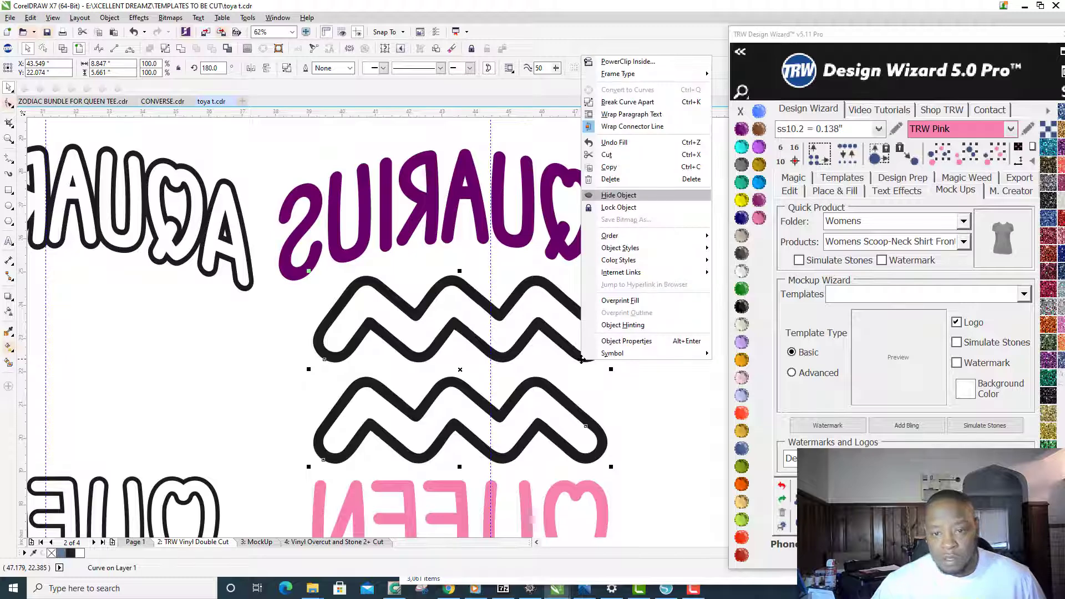
{"action": "left_click", "coordinate": [631, 103]}
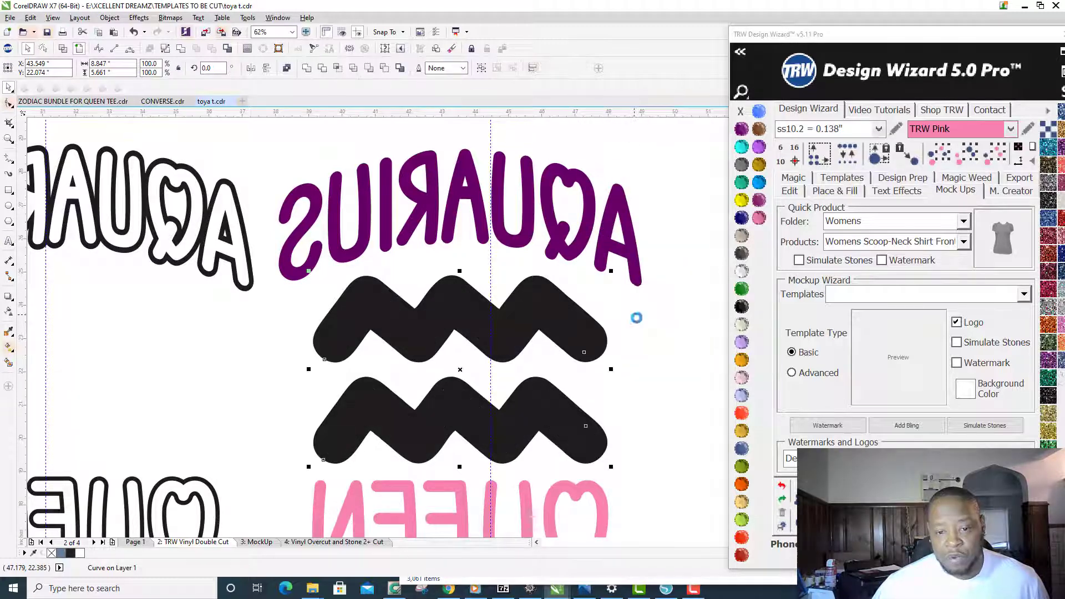
{"action": "left_click", "coordinate": [650, 330]}
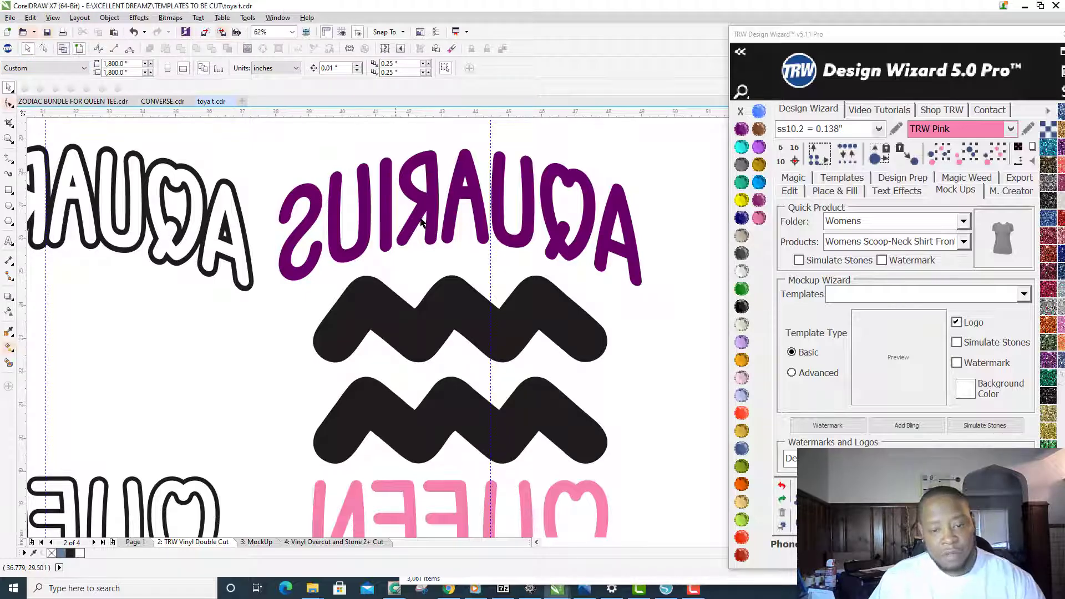
Step: Cut the inner curve of the upper zigzag out of its outer curve and delete the leftover inner curve
{"action": "key", "text": "shift+F9"}
{"action": "scroll", "coordinate": [511, 308], "scroll_direction": "up", "scroll_amount": 6}
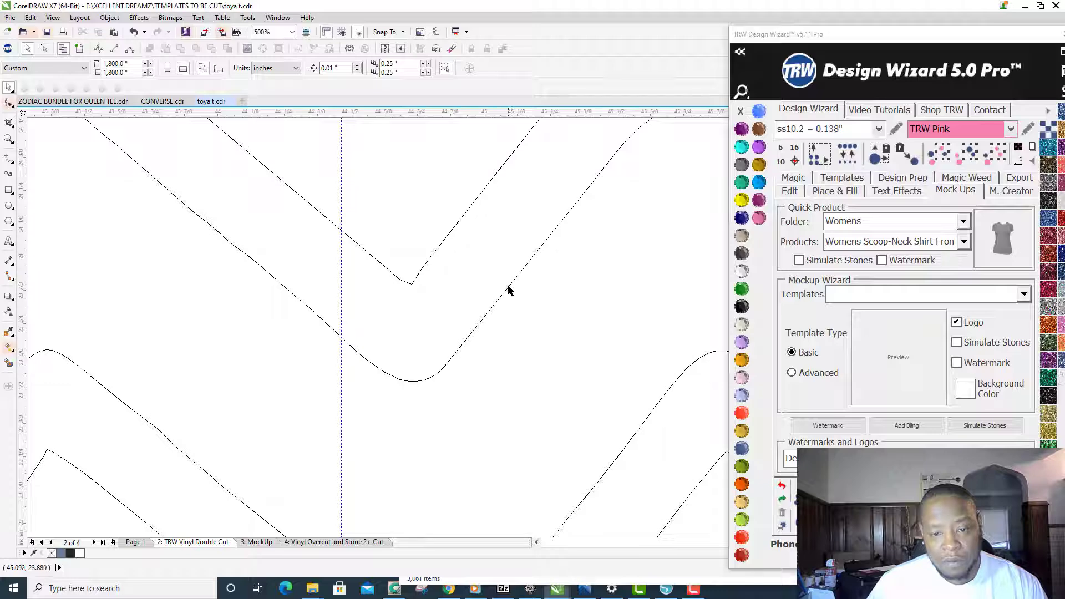
{"action": "left_click", "coordinate": [509, 289]}
{"action": "left_click", "coordinate": [519, 170], "text": "shift"}
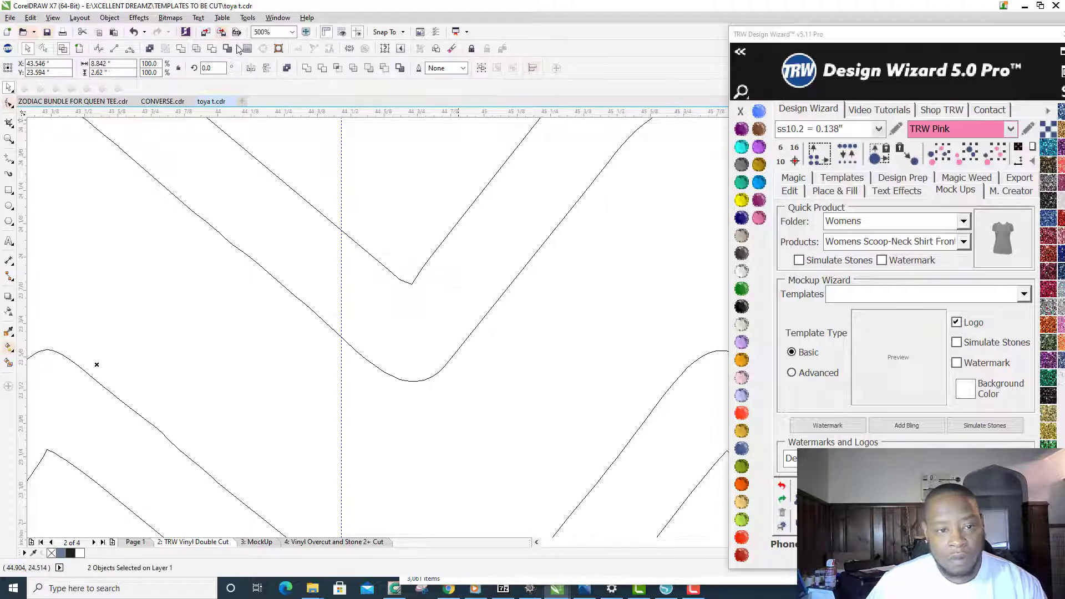
{"action": "left_click", "coordinate": [213, 52]}
{"action": "scroll", "coordinate": [381, 281], "scroll_direction": "down", "scroll_amount": 6}
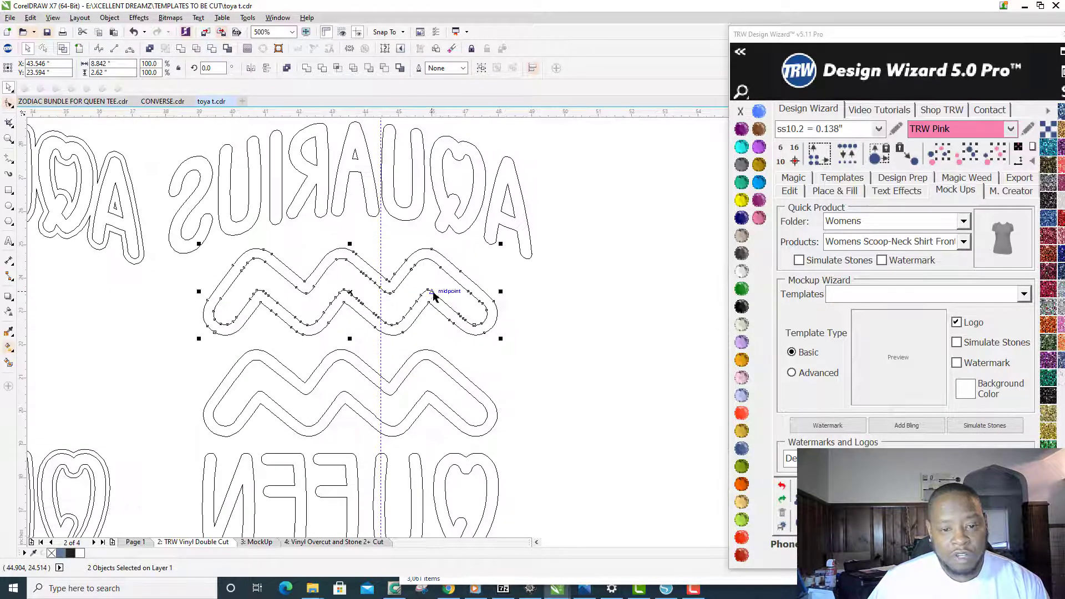
{"action": "left_click", "coordinate": [428, 279]}
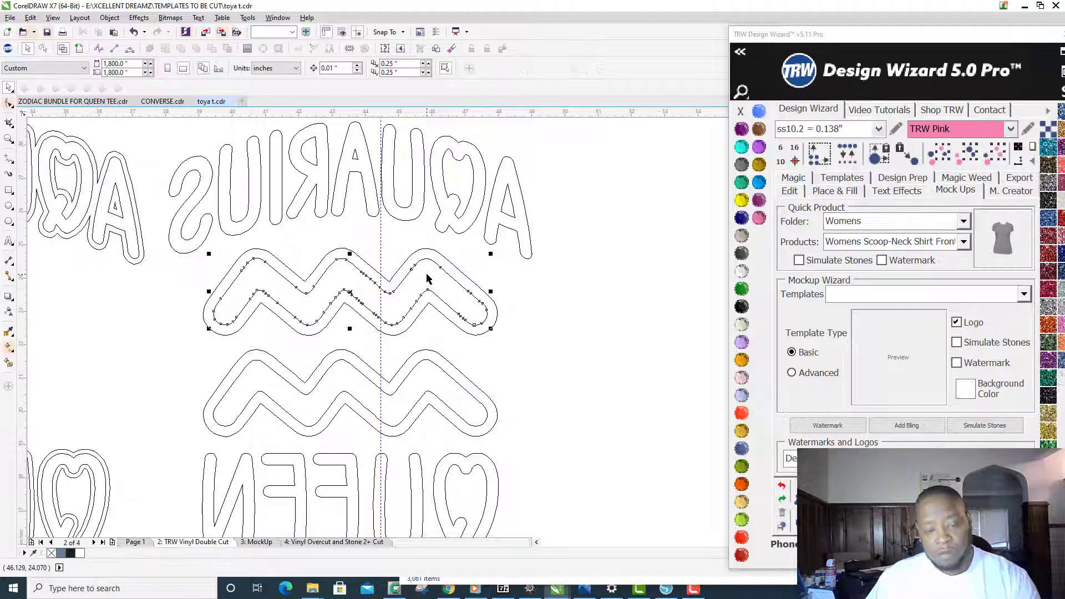
Step: Hollow out the lower zigzag with its inner curve, delete the leftover curve, and restore the filled view
{"action": "left_click", "coordinate": [433, 381]}
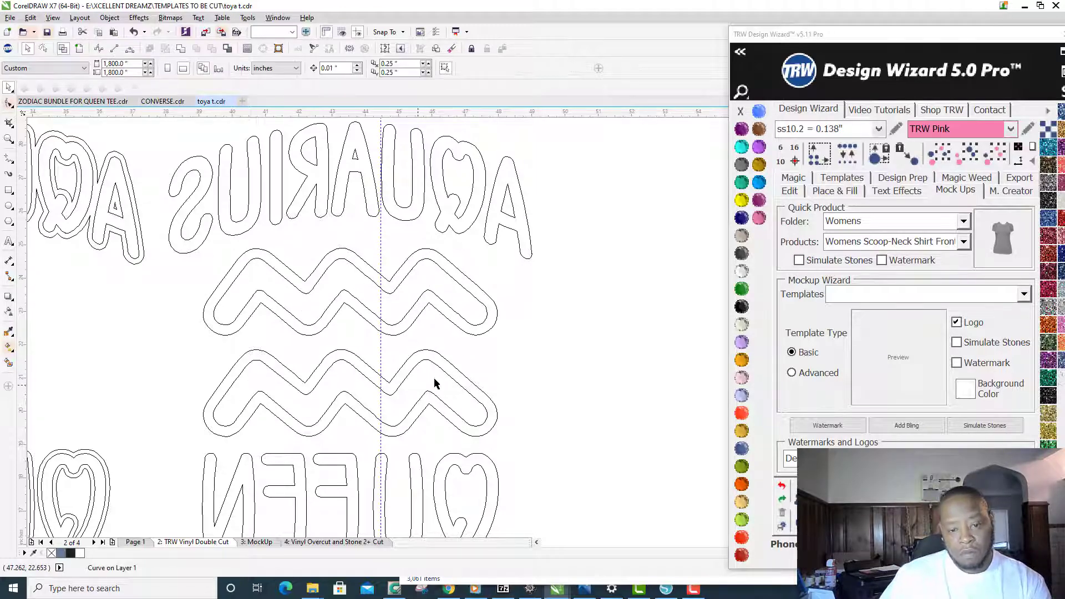
{"action": "scroll", "coordinate": [433, 366], "scroll_direction": "up", "scroll_amount": 4}
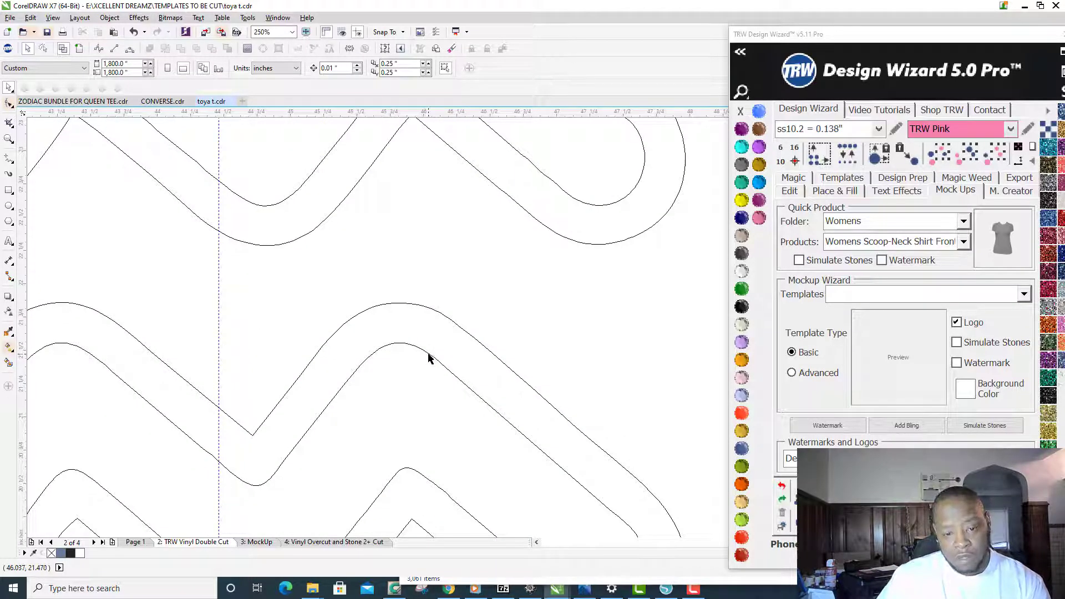
{"action": "left_click", "coordinate": [428, 358]}
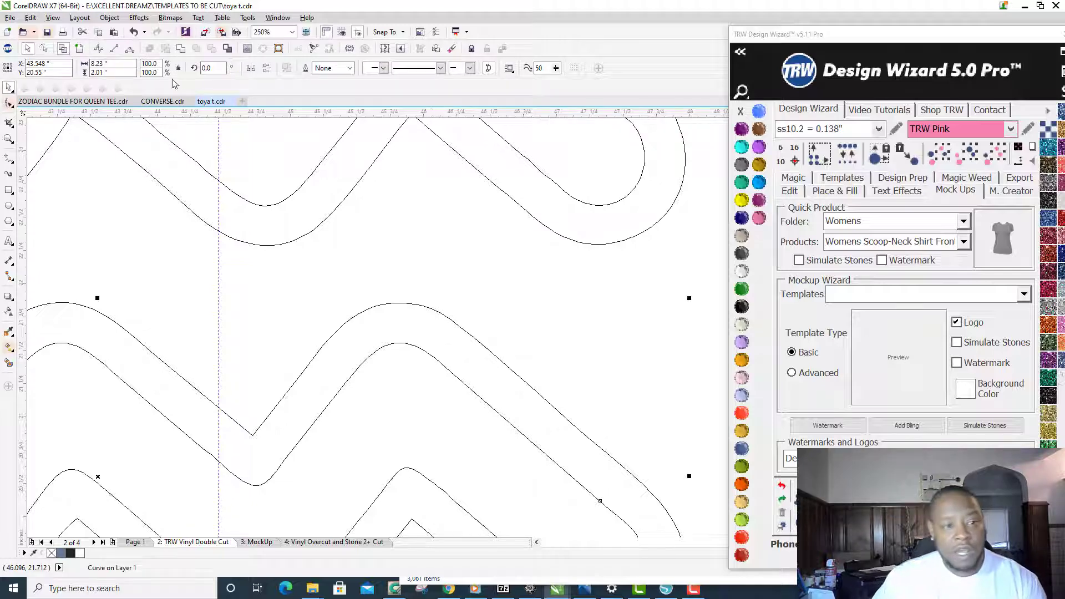
{"action": "key", "text": "ctrl+a"}
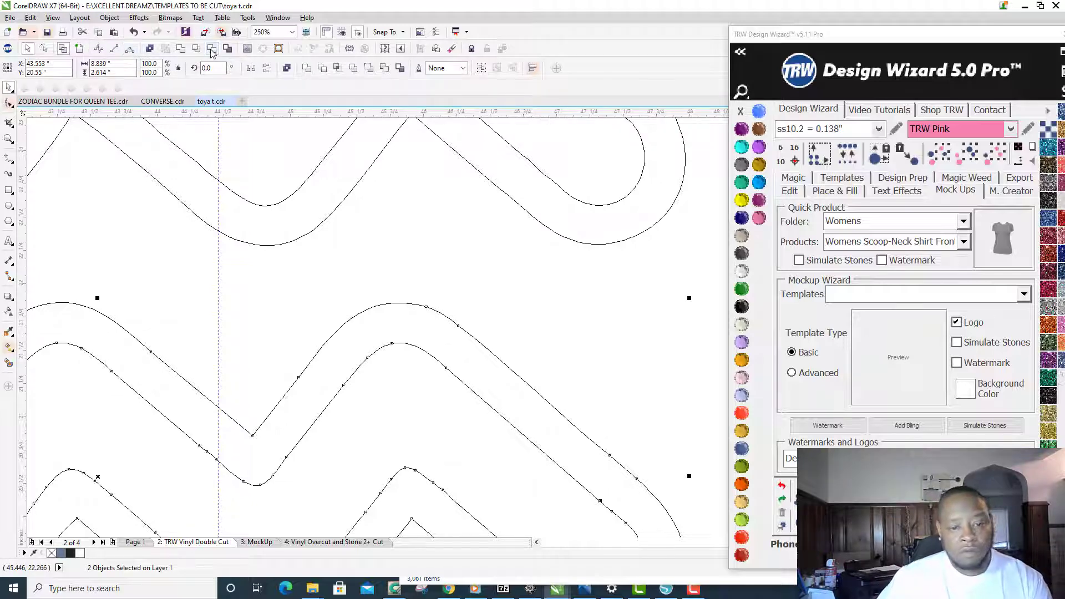
{"action": "left_click", "coordinate": [212, 49]}
{"action": "scroll", "coordinate": [504, 353], "scroll_direction": "down", "scroll_amount": 2}
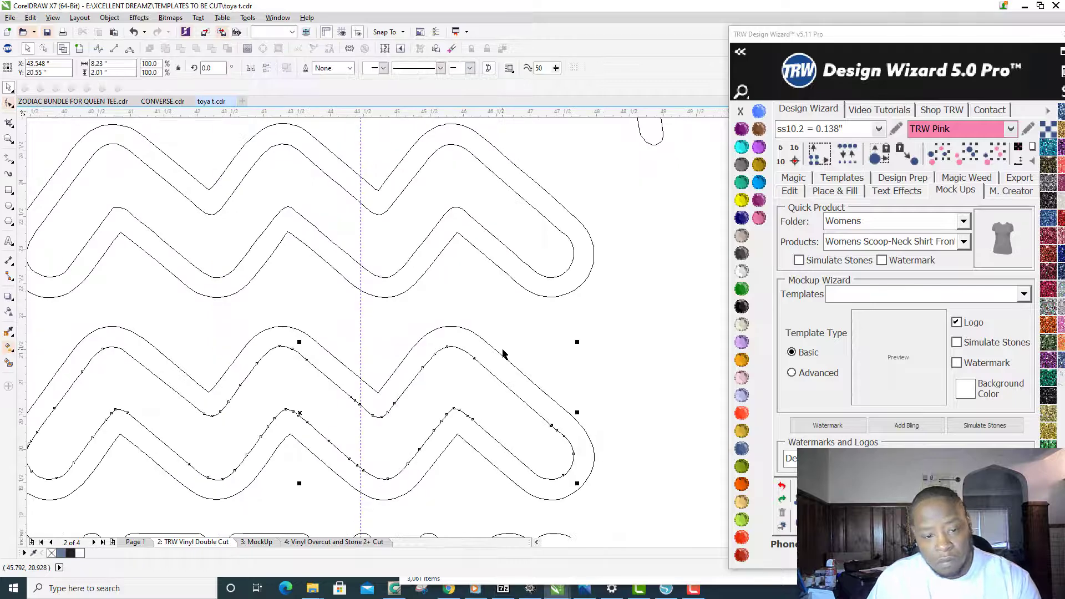
{"action": "key", "text": "Escape"}
{"action": "key", "text": "shift+F9"}
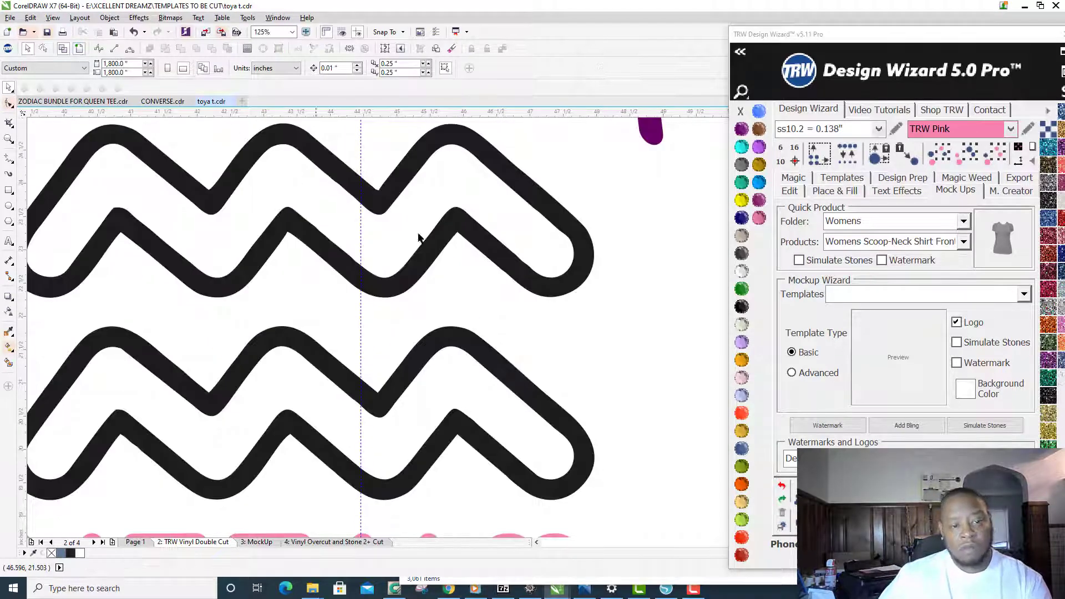
Step: Recolor the upper mirrored zigzag outline TRW Pink and the lower one Amethyst
{"action": "scroll", "coordinate": [552, 335], "scroll_direction": "down", "scroll_amount": 4}
{"action": "scroll", "coordinate": [552, 330], "scroll_direction": "up", "scroll_amount": 4}
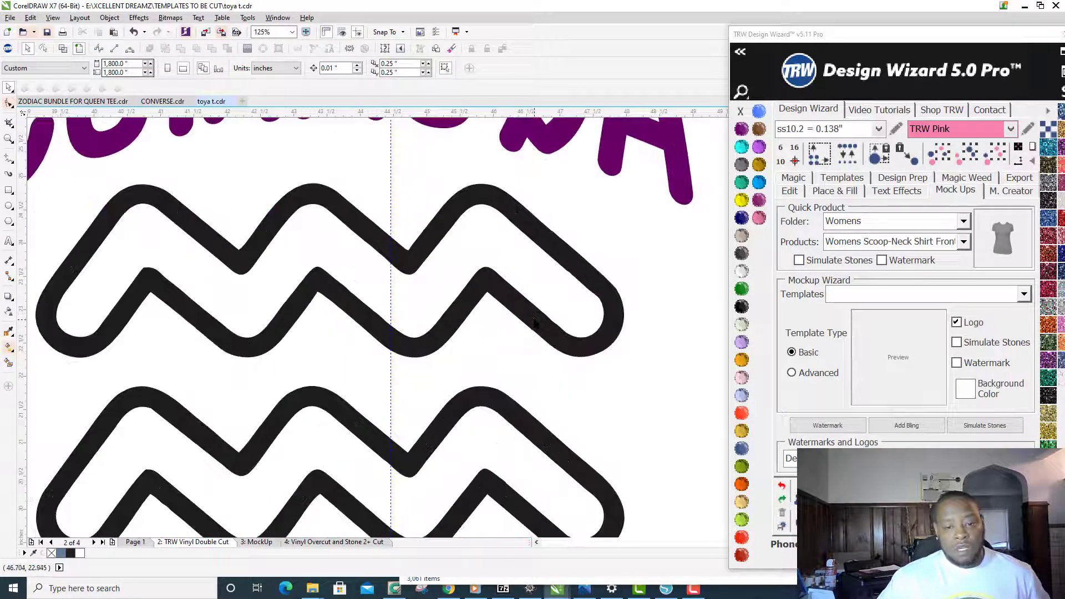
{"action": "left_click", "coordinate": [535, 323]}
{"action": "scroll", "coordinate": [549, 344], "scroll_direction": "down", "scroll_amount": 3}
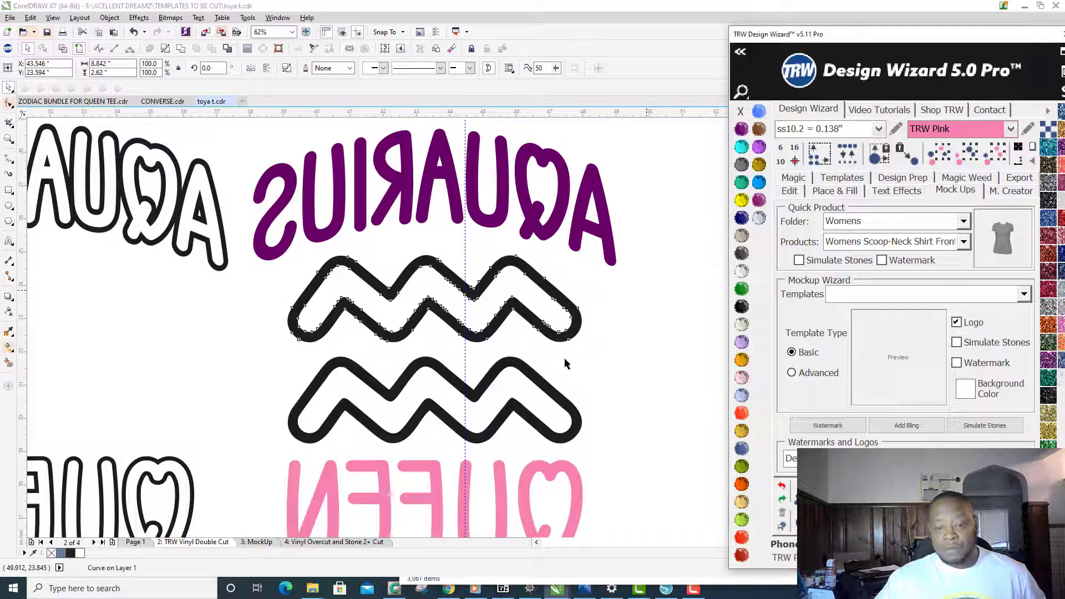
{"action": "left_click", "coordinate": [741, 377]}
{"action": "key", "text": "Tab"}
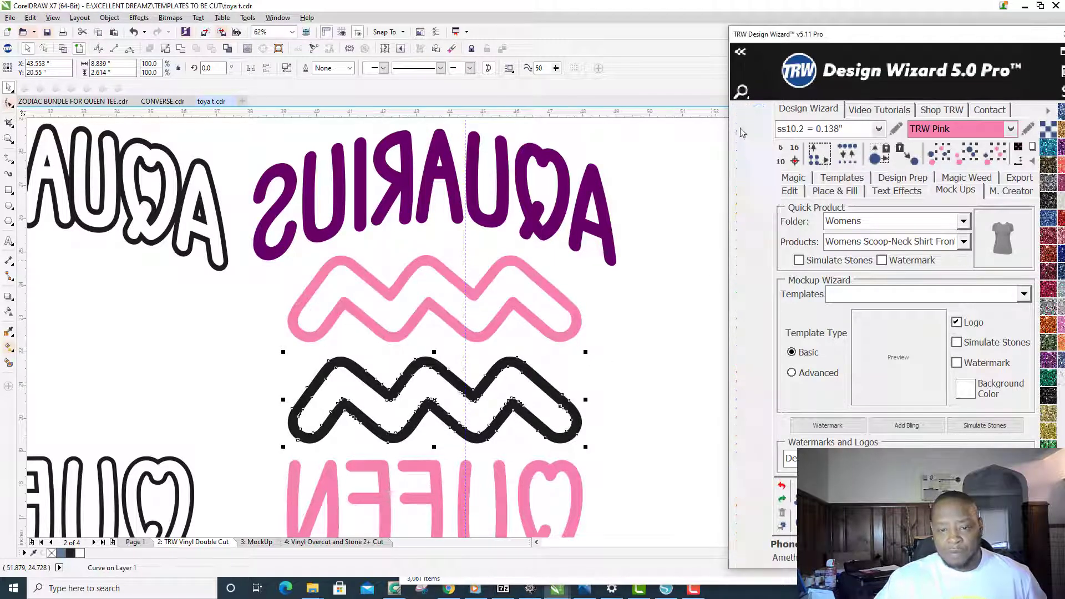
{"action": "left_click", "coordinate": [759, 146]}
{"action": "scroll", "coordinate": [616, 316], "scroll_direction": "down", "scroll_amount": 3}
{"action": "left_click", "coordinate": [611, 321]}
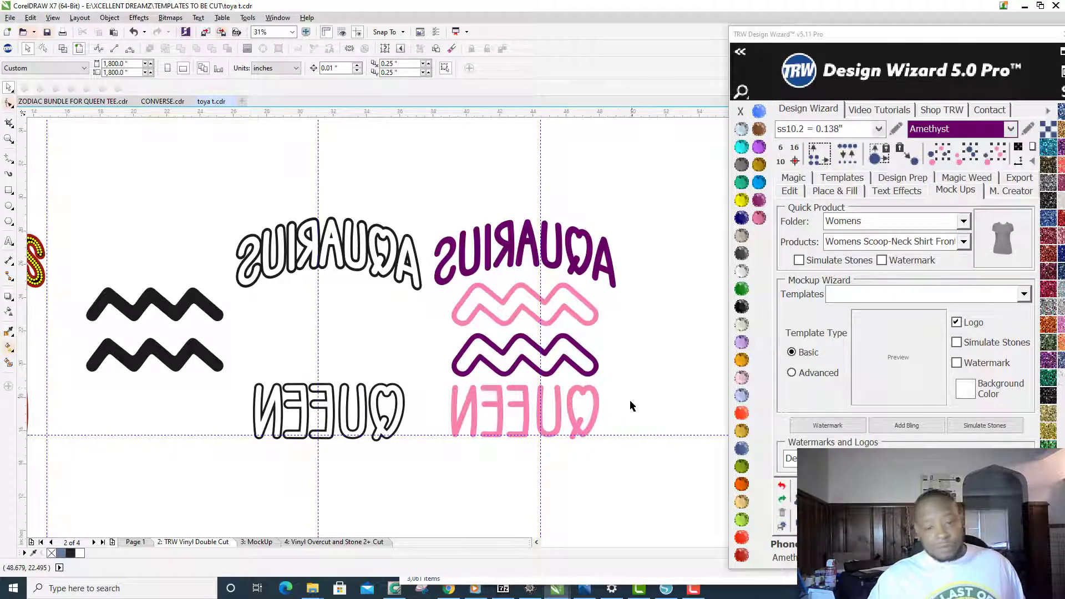
Step: Place a copy of the purple AQUARIUS letters and purple zigzag in the empty area beside the mirrored design
{"action": "scroll", "coordinate": [341, 391], "scroll_direction": "down", "scroll_amount": 3}
{"action": "scroll", "coordinate": [449, 374], "scroll_direction": "up", "scroll_amount": 2}
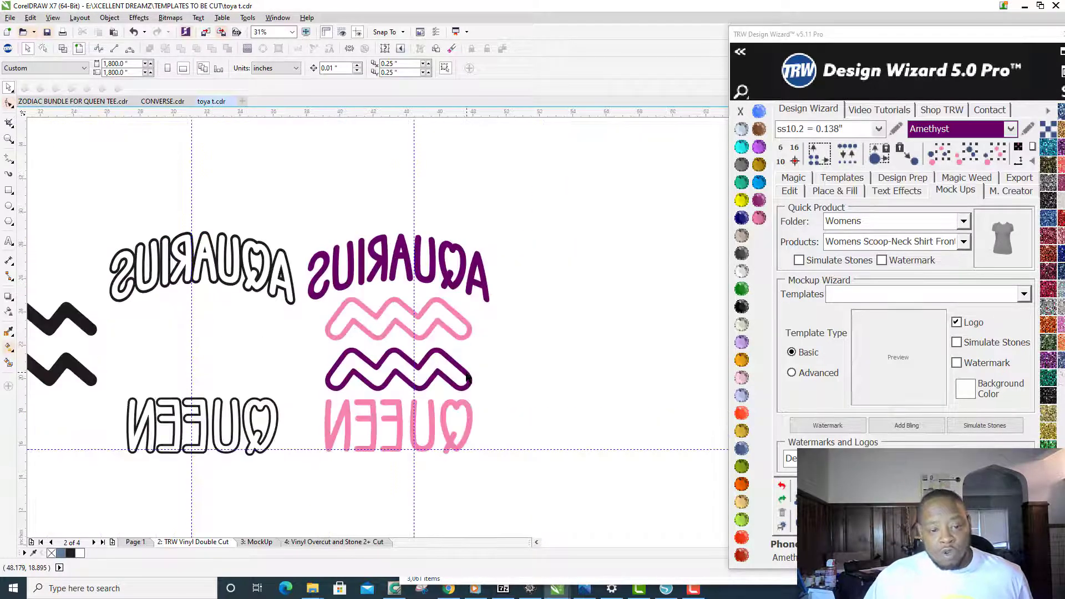
{"action": "left_click_drag", "start_coordinate": [499, 413], "coordinate": [281, 334]}
{"action": "left_click_drag", "start_coordinate": [501, 318], "coordinate": [298, 216]}
{"action": "left_click_drag", "start_coordinate": [366, 262], "coordinate": [585, 269]}
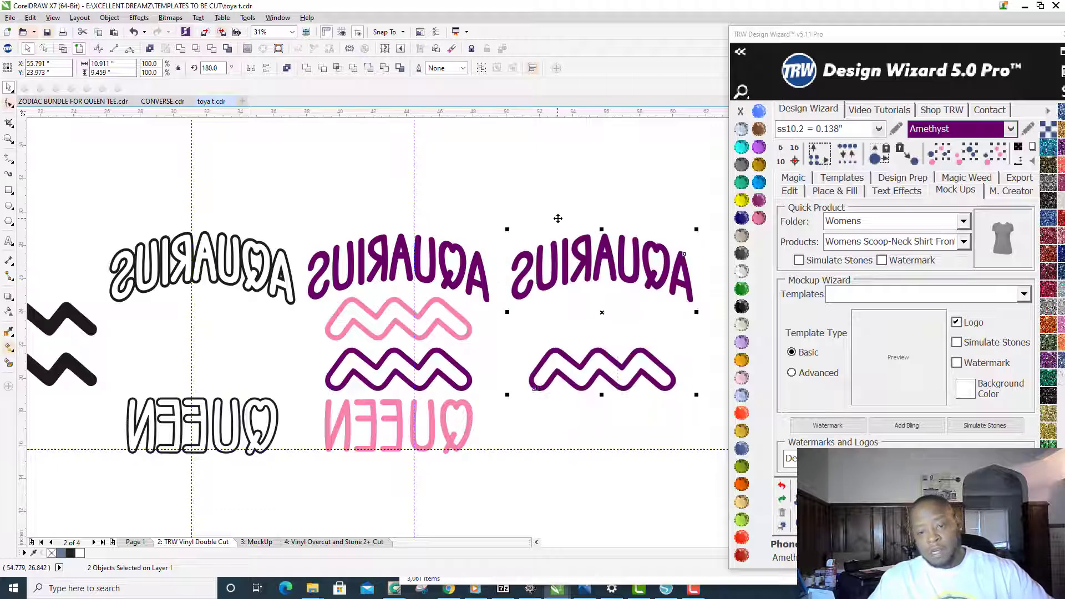
{"action": "scroll", "coordinate": [610, 344], "scroll_direction": "down", "scroll_amount": 2}
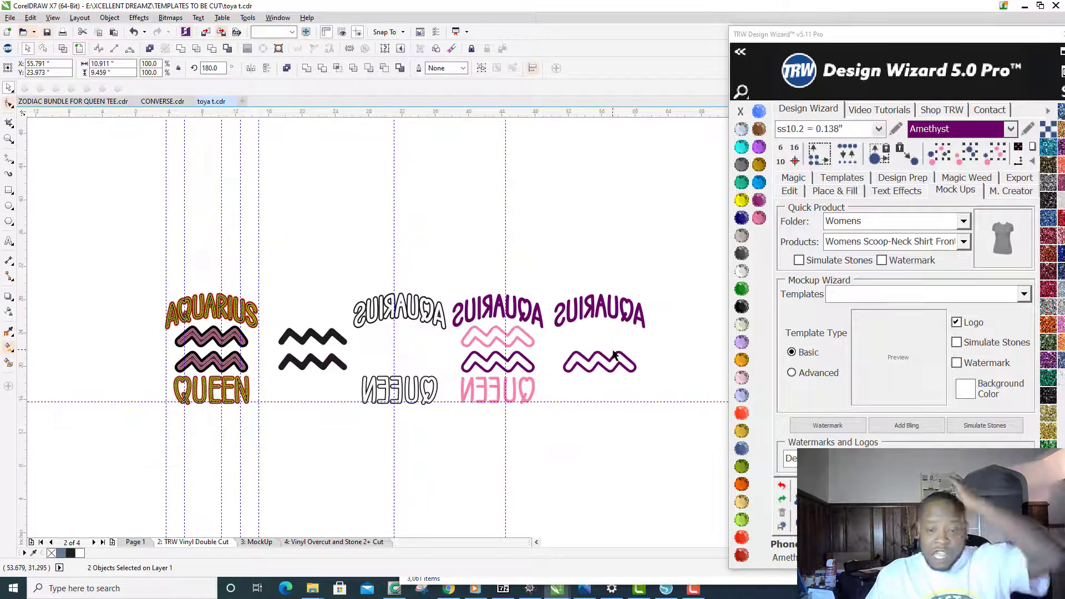
Step: Move the copied purple zigzag up directly beneath the copied AQUARIUS lettering and review the compacted purple layer
{"action": "left_click", "coordinate": [636, 341]}
{"action": "scroll", "coordinate": [636, 341], "scroll_direction": "up", "scroll_amount": 2}
{"action": "left_click_drag", "start_coordinate": [665, 433], "coordinate": [450, 332]}
{"action": "left_click_drag", "start_coordinate": [563, 381], "coordinate": [563, 329]}
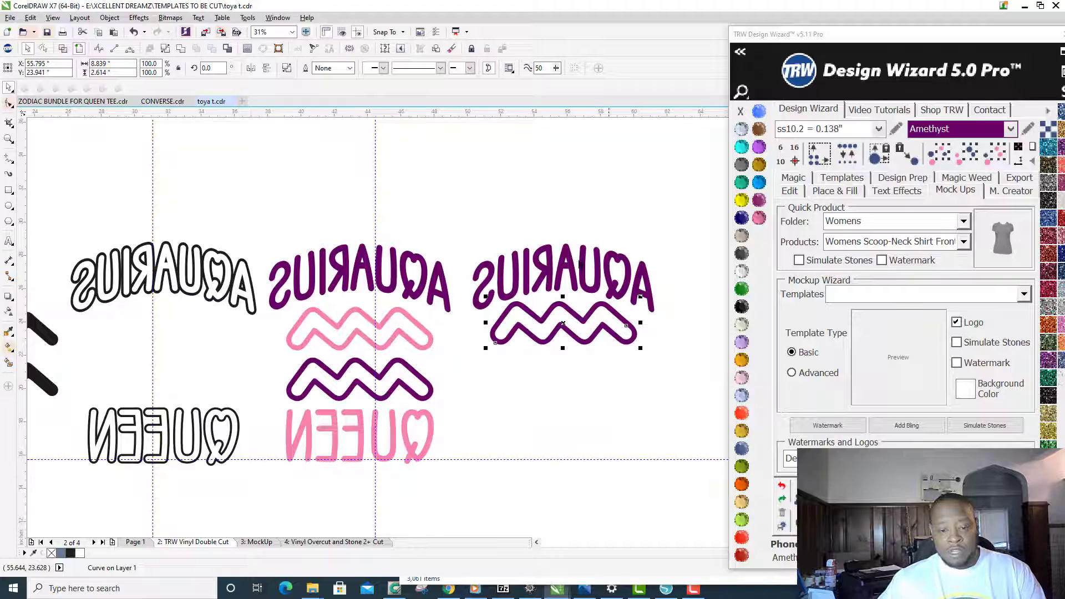
{"action": "left_click_drag", "start_coordinate": [462, 224], "coordinate": [686, 363]}
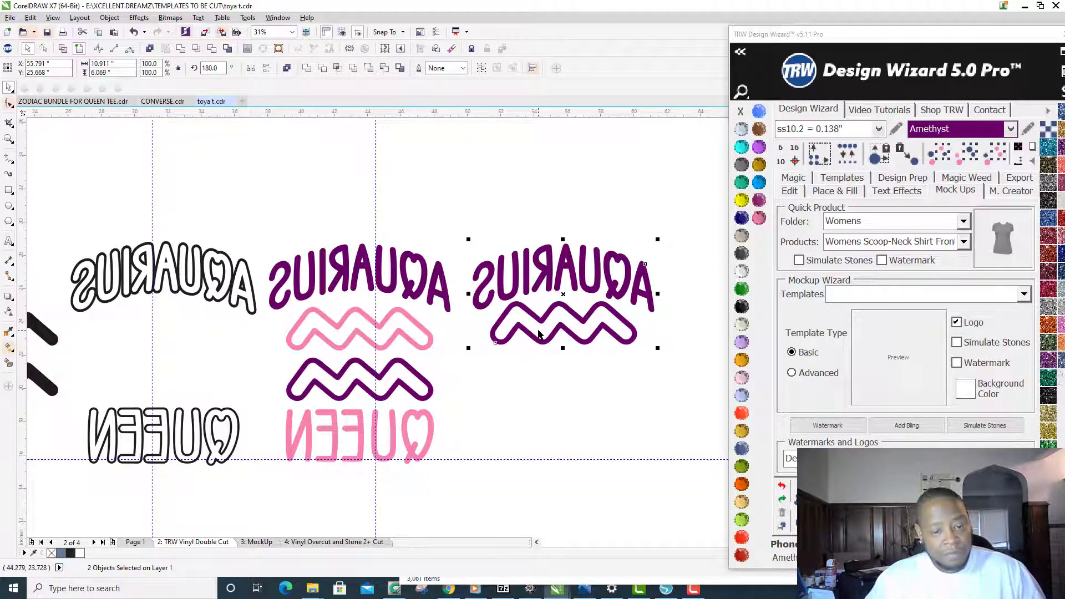
{"action": "scroll", "coordinate": [539, 334], "scroll_direction": "down", "scroll_amount": 2}
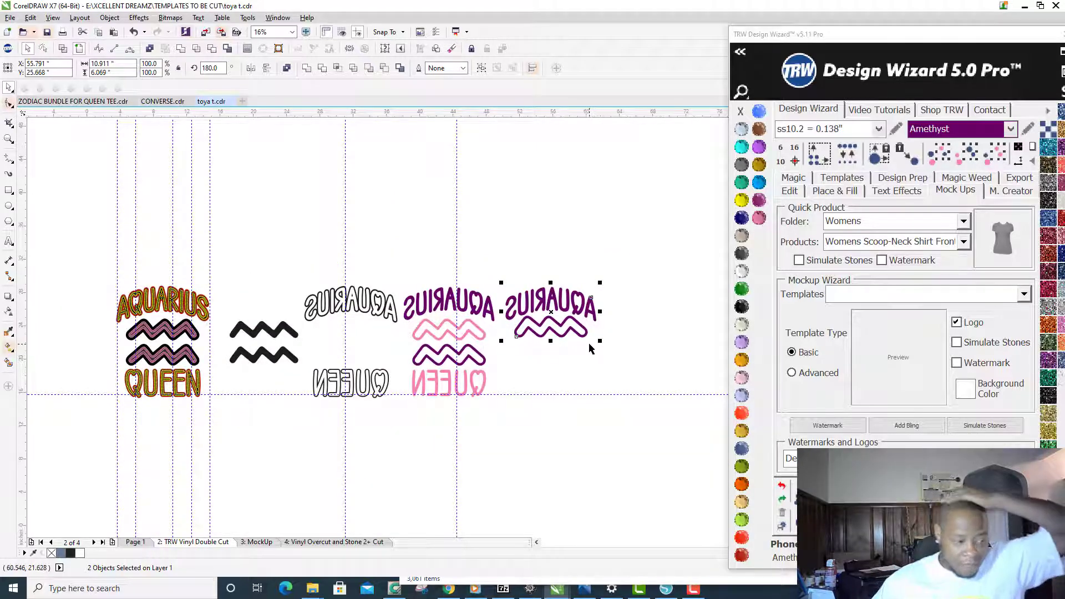
{"action": "left_click", "coordinate": [550, 354]}
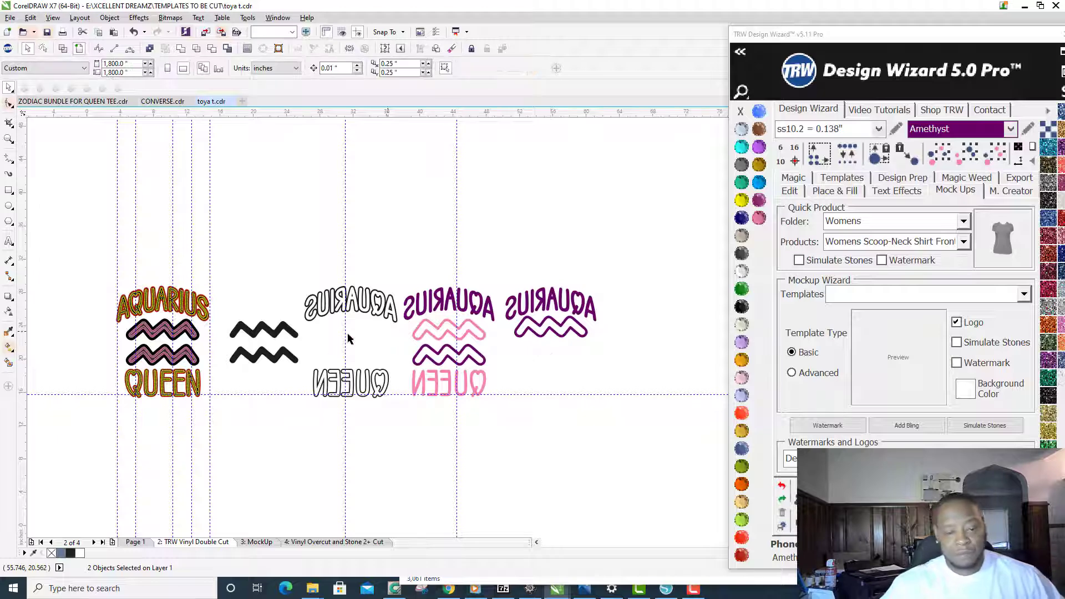
{"action": "scroll", "coordinate": [558, 340], "scroll_direction": "up", "scroll_amount": 2}
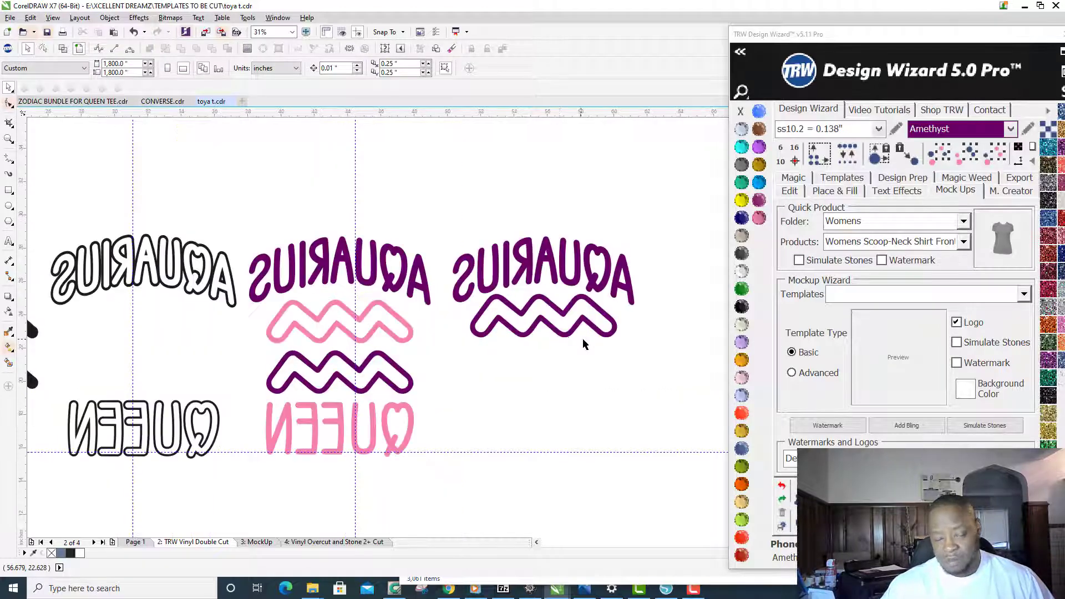
{"action": "scroll", "coordinate": [583, 340], "scroll_direction": "down", "scroll_amount": 2}
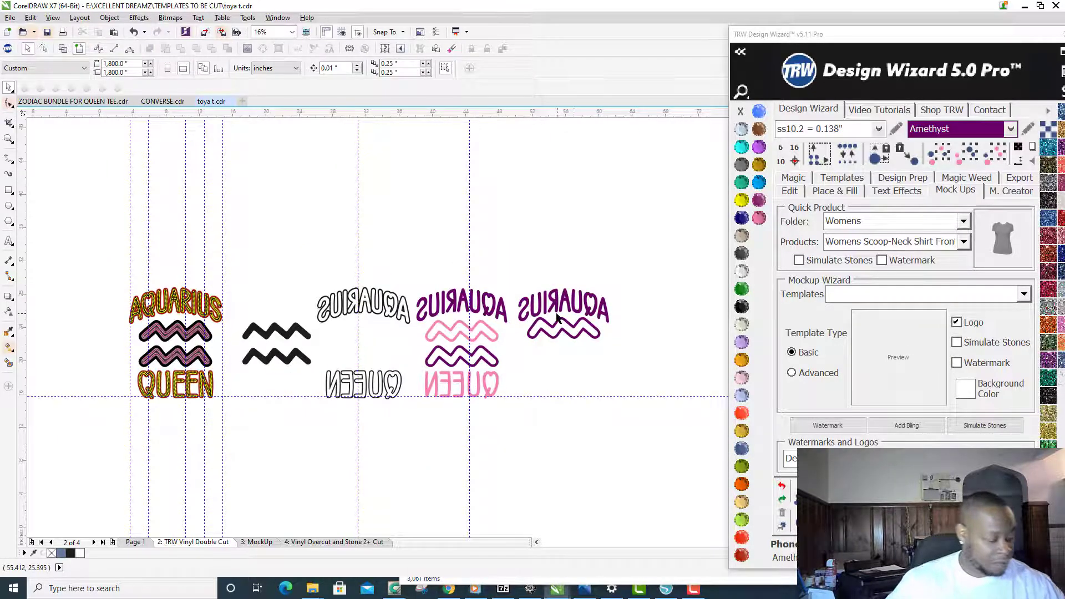
Step: Undo the copied purple layer, the separation of the zigzags, and all recoloring of the mirrored lettering and zigzags
{"action": "key", "text": "ctrl+z"}
{"action": "key", "text": "ctrl+z"}
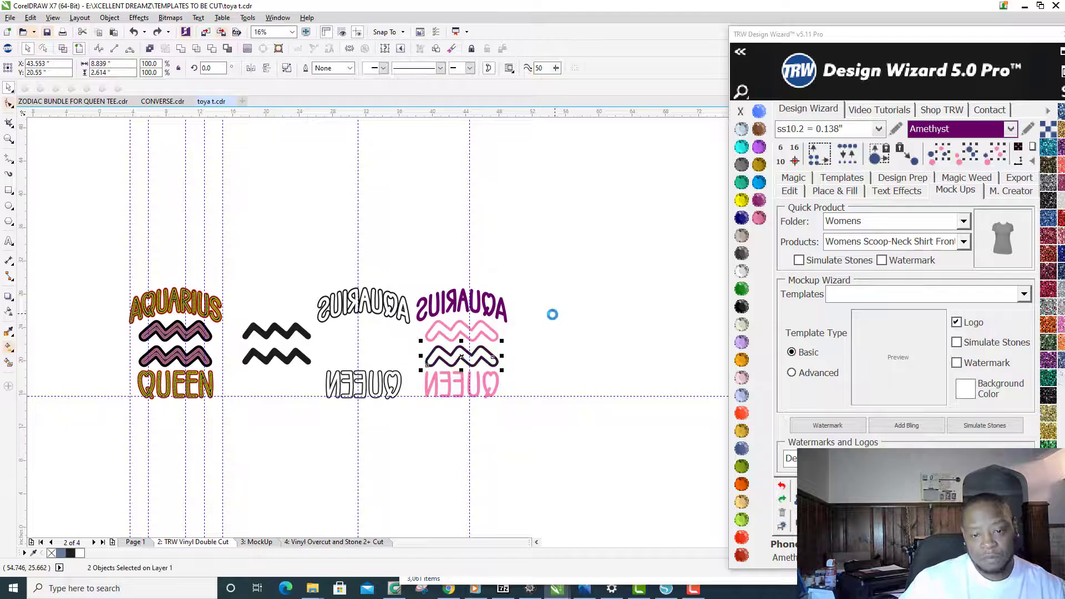
{"action": "key", "text": "ctrl+z"}
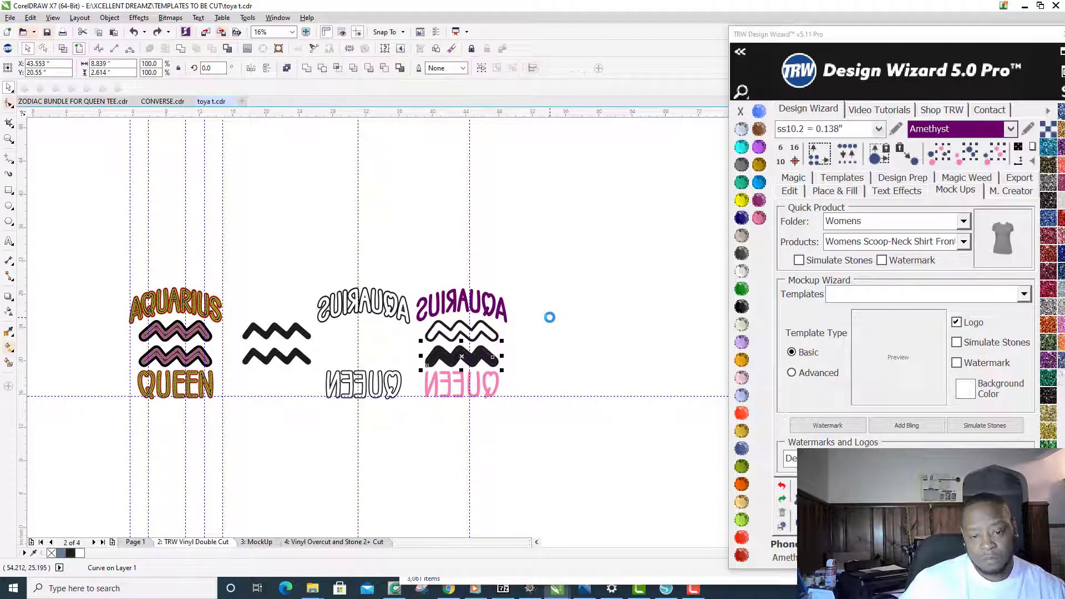
{"action": "key", "text": "ctrl+z"}
{"action": "key", "text": "ctrl+z"}
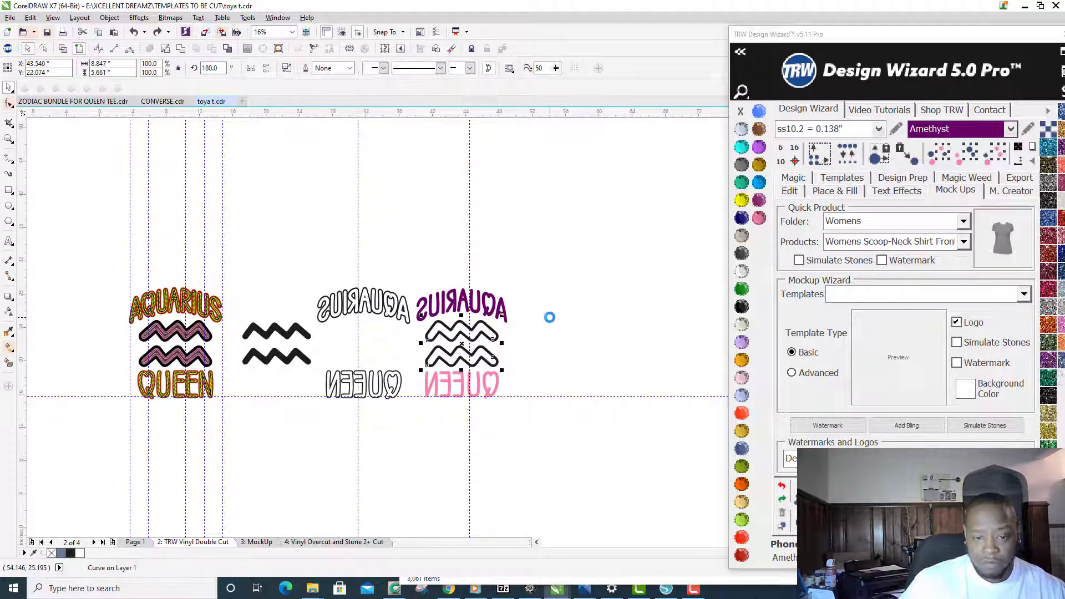
{"action": "key", "text": "ctrl+z"}
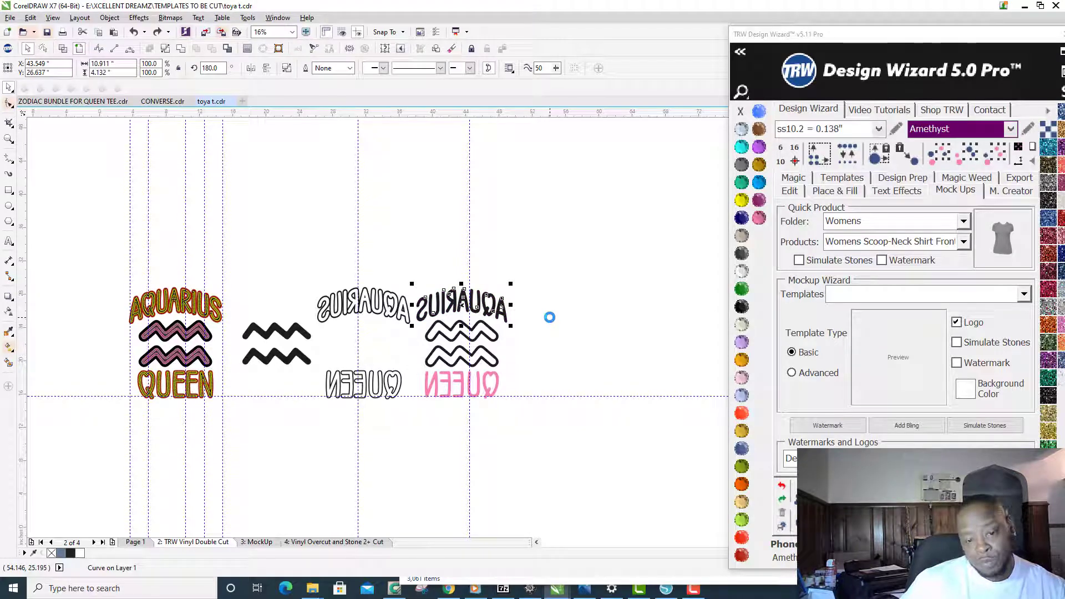
{"action": "key", "text": "ctrl+z"}
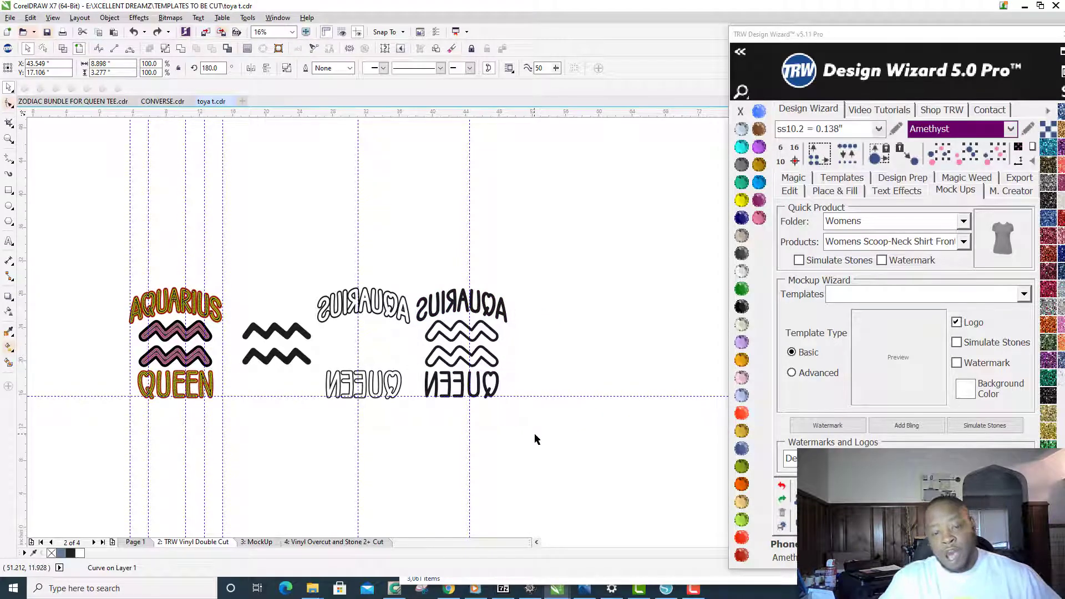
Step: Redo the pink and purple recoloring of the mirrored design and the copied compact purple layer
{"action": "left_click_drag", "start_coordinate": [544, 439], "coordinate": [407, 257]}
{"action": "scroll", "coordinate": [452, 329], "scroll_direction": "up", "scroll_amount": 4}
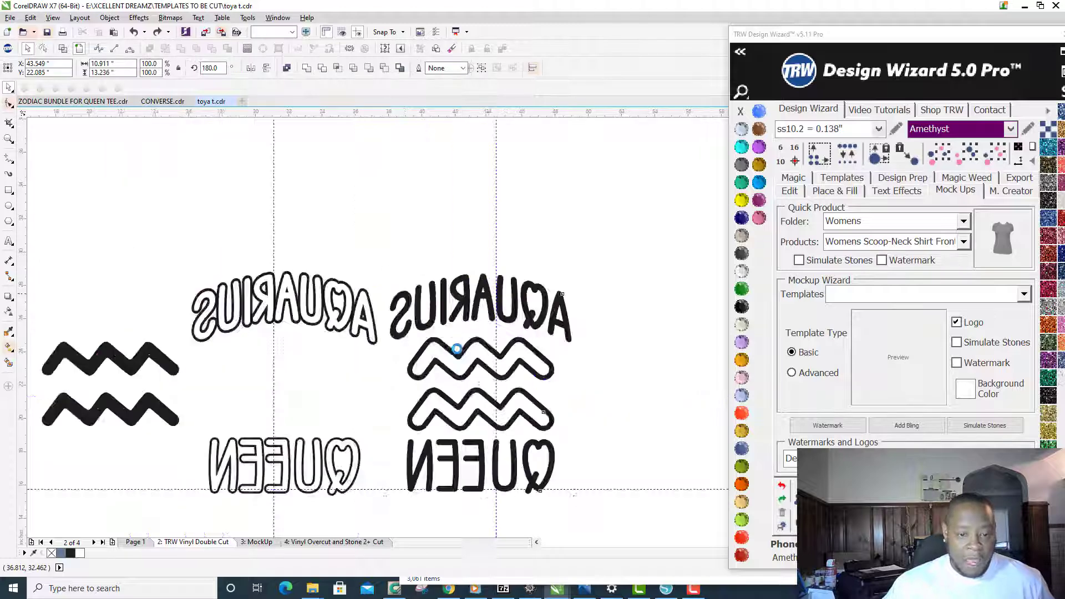
{"action": "scroll", "coordinate": [463, 349], "scroll_direction": "down", "scroll_amount": 2}
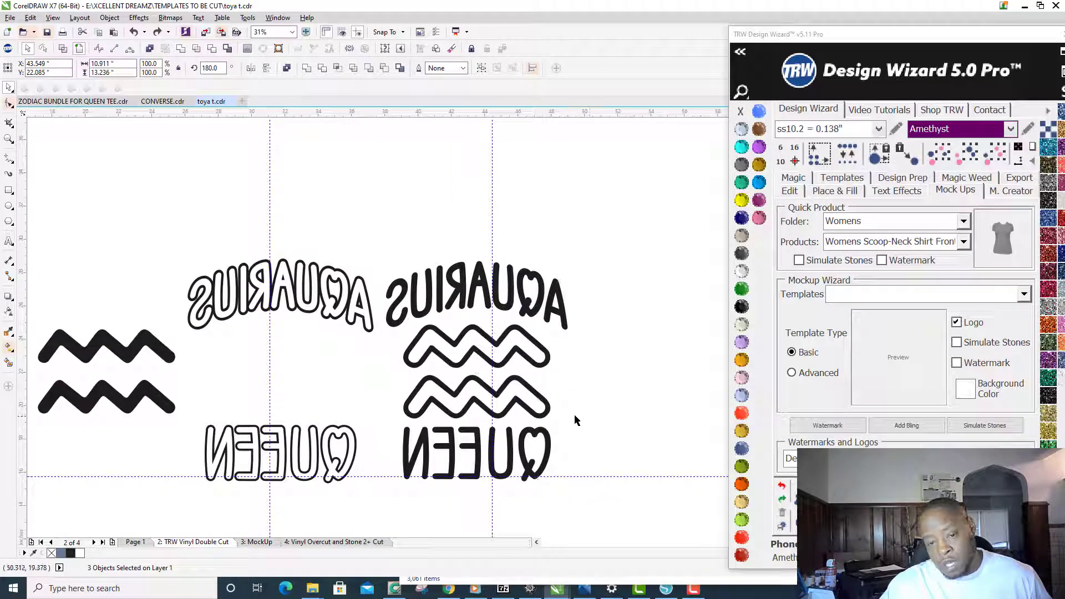
{"action": "left_click", "coordinate": [550, 404]}
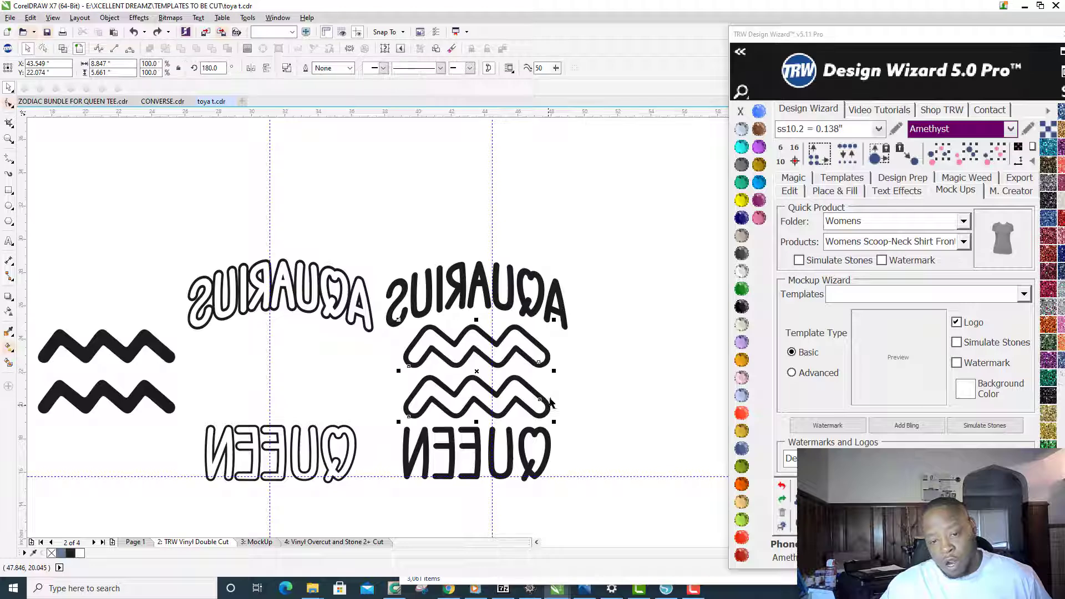
{"action": "left_click", "coordinate": [782, 498]}
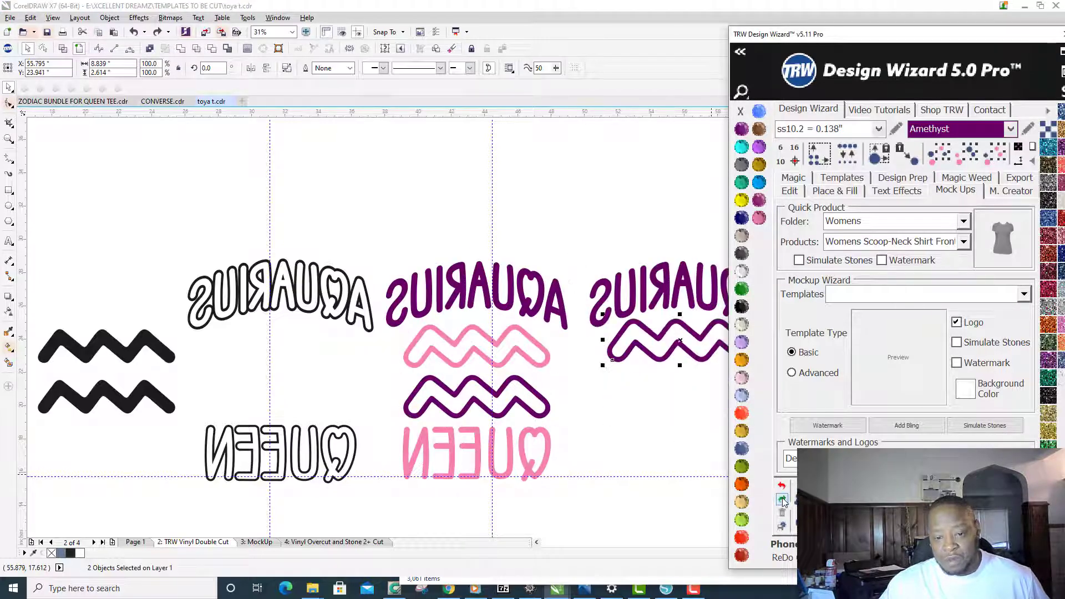
{"action": "left_click", "coordinate": [613, 409]}
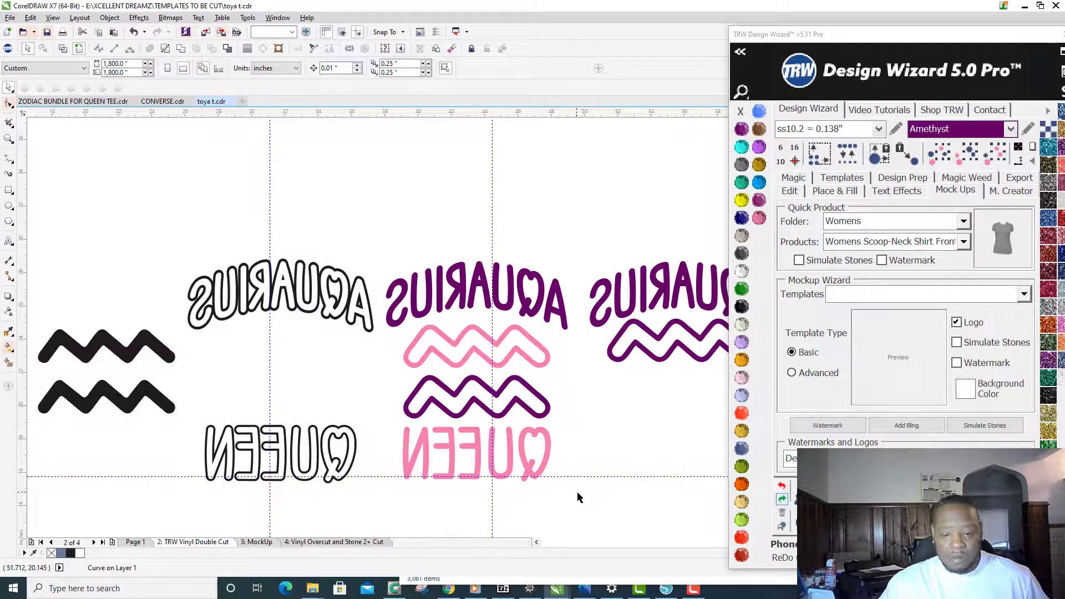
Step: Recolor the entire mirrored lettering and zigzag layer Cobalt
{"action": "left_click_drag", "start_coordinate": [583, 498], "coordinate": [380, 207]}
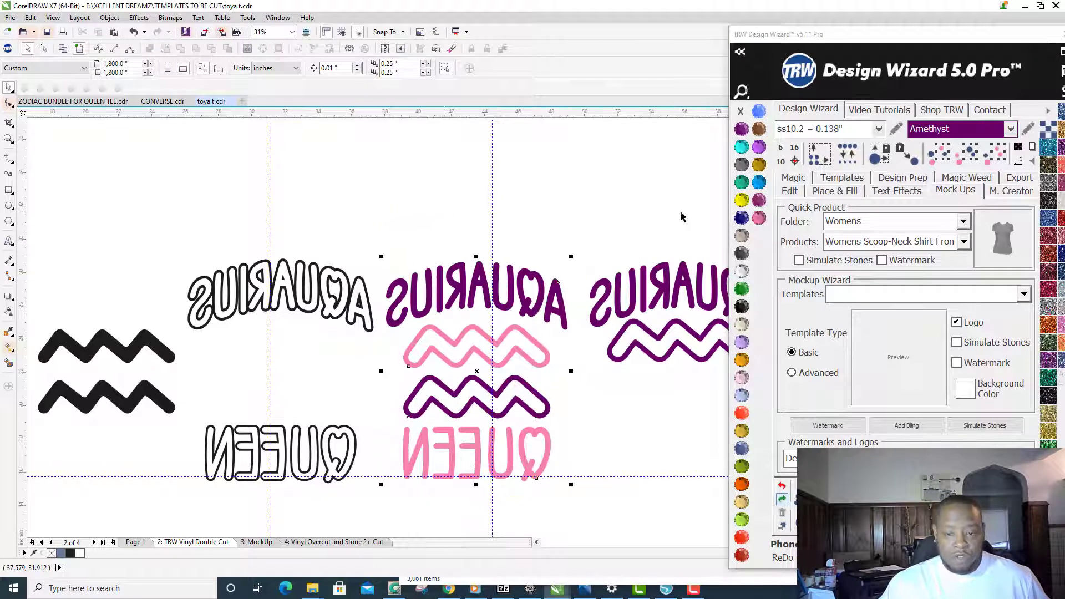
{"action": "left_click", "coordinate": [742, 218]}
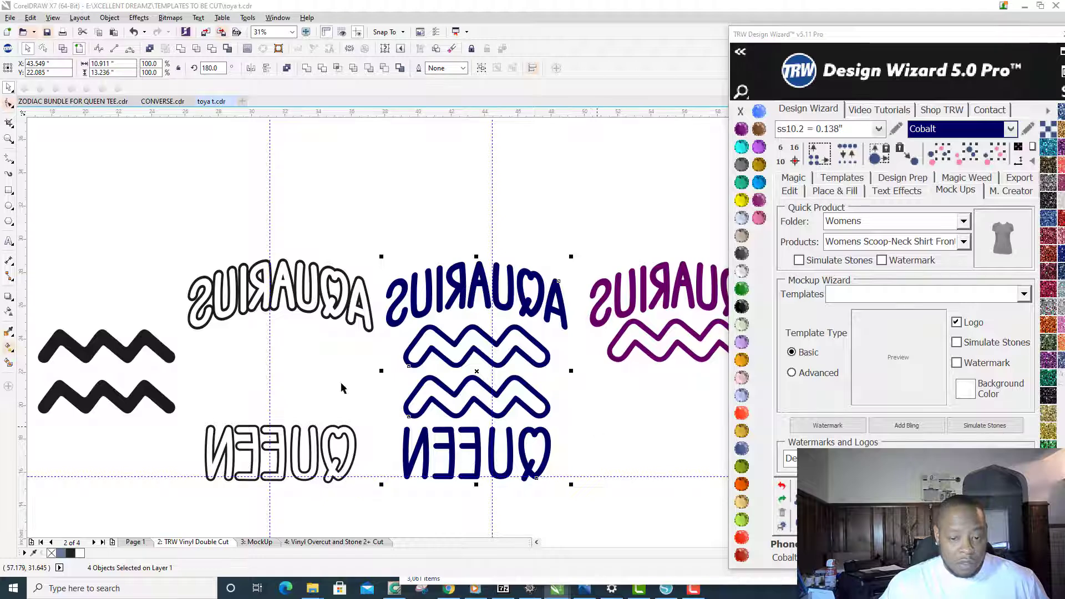
{"action": "left_click", "coordinate": [428, 262]}
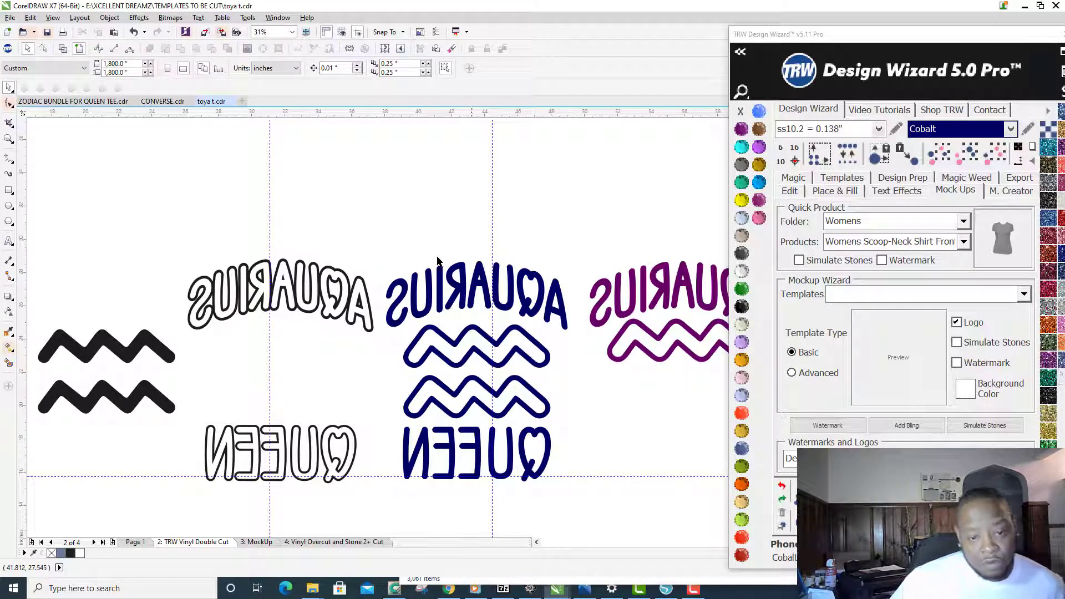
Step: Overlay the Cobalt design on the mirrored black outline lettering and inspect how the layers line up
{"action": "left_click_drag", "start_coordinate": [382, 243], "coordinate": [581, 506]}
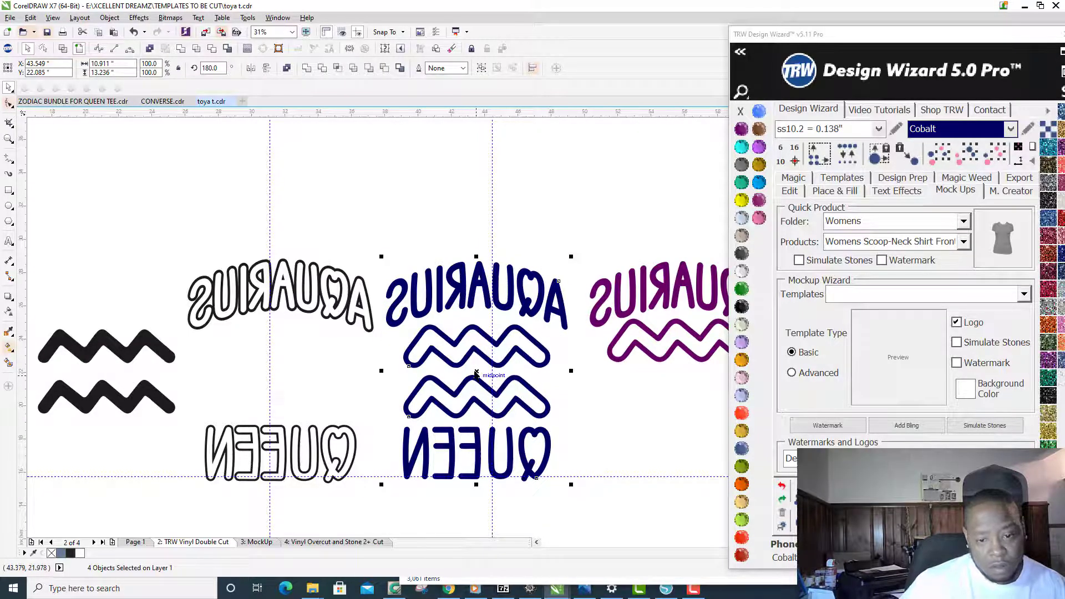
{"action": "left_click_drag", "start_coordinate": [476, 374], "coordinate": [284, 373]}
{"action": "scroll", "coordinate": [284, 372], "scroll_direction": "up", "scroll_amount": 7}
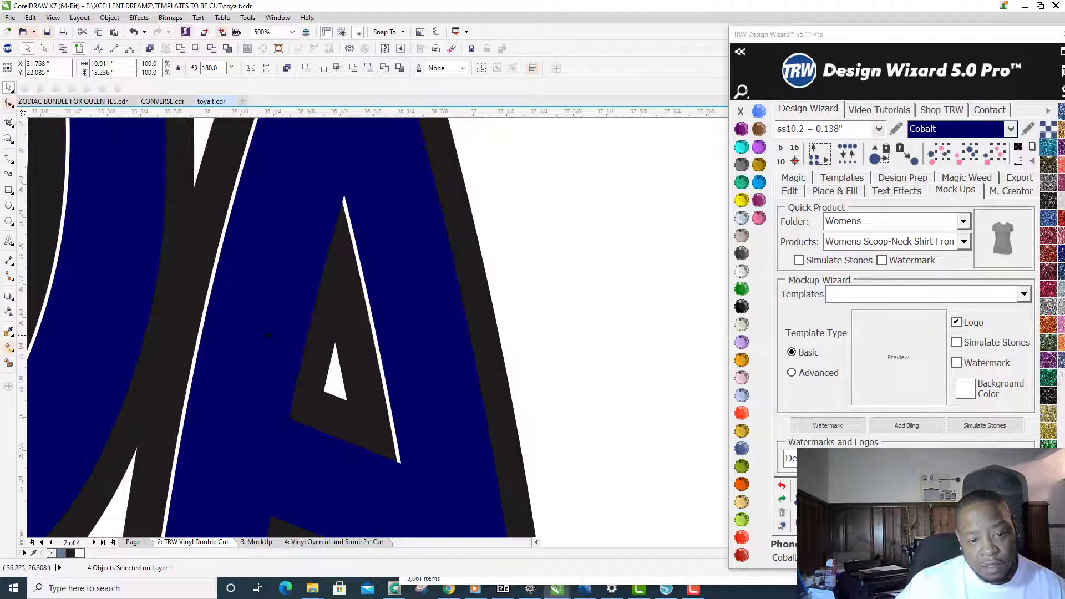
{"action": "scroll", "coordinate": [266, 335], "scroll_direction": "down", "scroll_amount": 5}
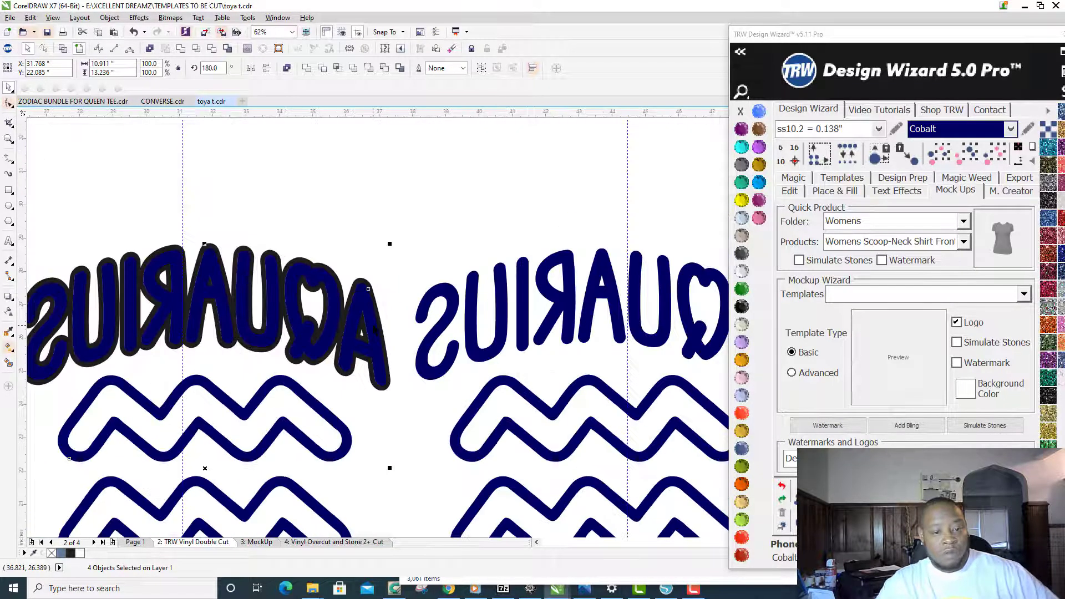
{"action": "scroll", "coordinate": [356, 406], "scroll_direction": "down", "scroll_amount": 2}
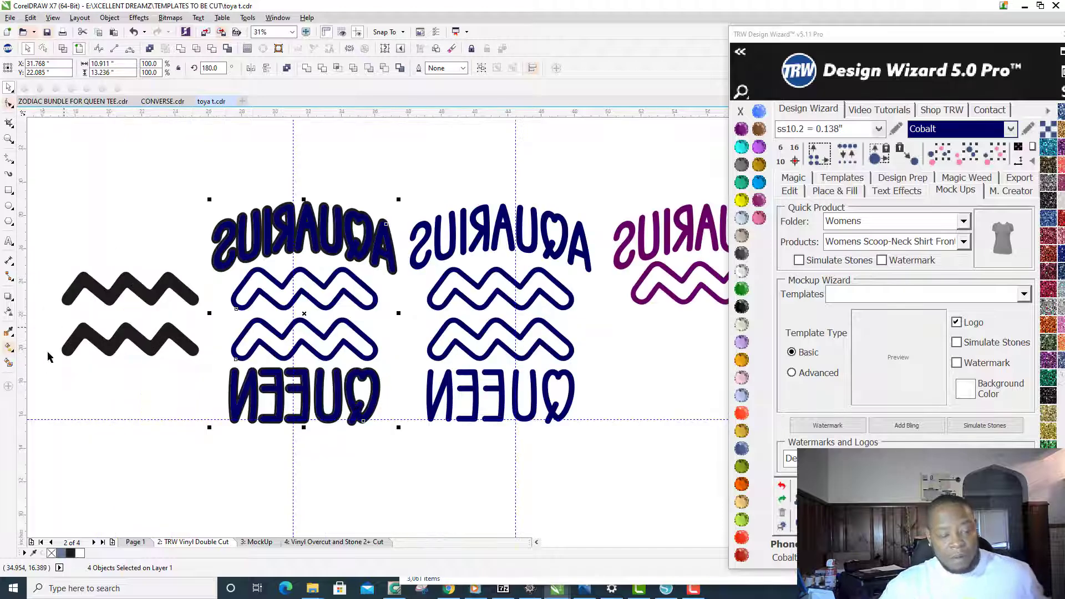
Step: Fit the two solid black zigzags inside the overlaid Cobalt zigzag outlines and check the alignment up close
{"action": "left_click", "coordinate": [130, 314]}
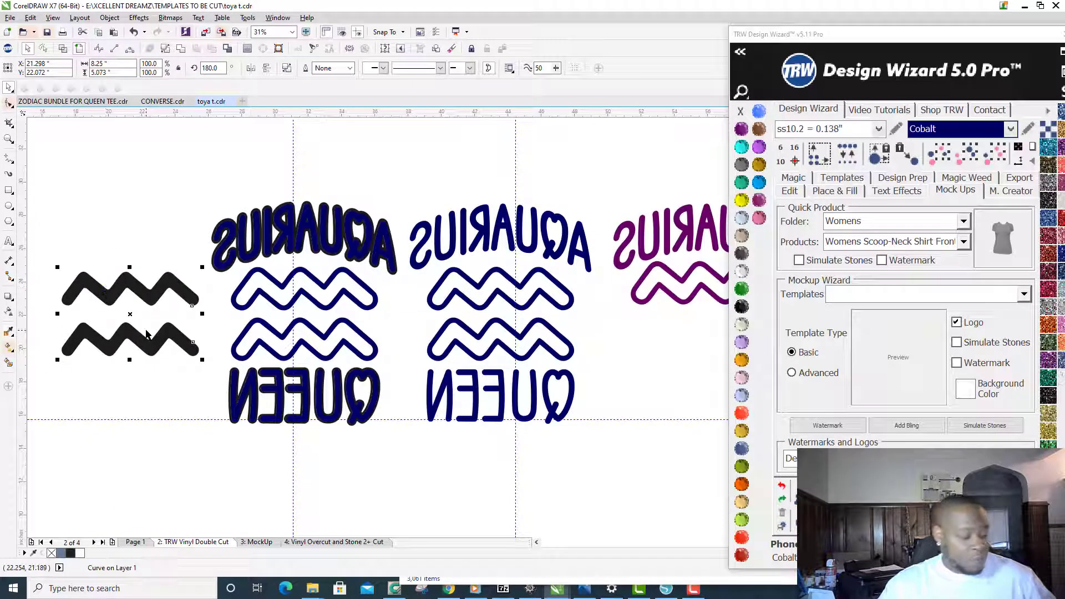
{"action": "left_click_drag", "start_coordinate": [130, 315], "coordinate": [305, 332]}
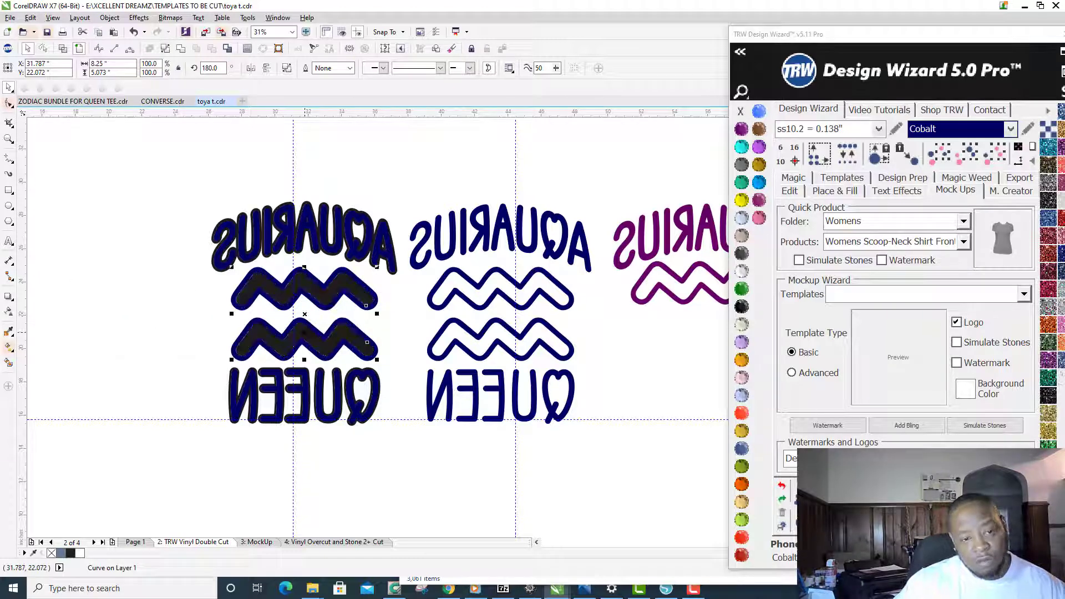
{"action": "scroll", "coordinate": [264, 297], "scroll_direction": "up", "scroll_amount": 2}
{"action": "scroll", "coordinate": [265, 297], "scroll_direction": "up", "scroll_amount": 4}
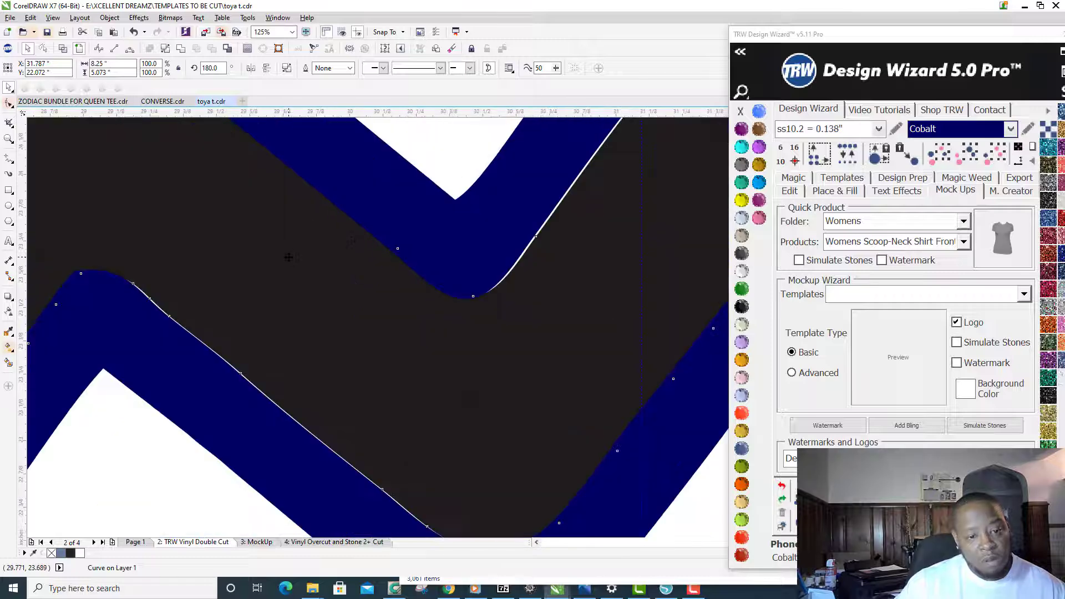
{"action": "scroll", "coordinate": [297, 279], "scroll_direction": "down", "scroll_amount": 4}
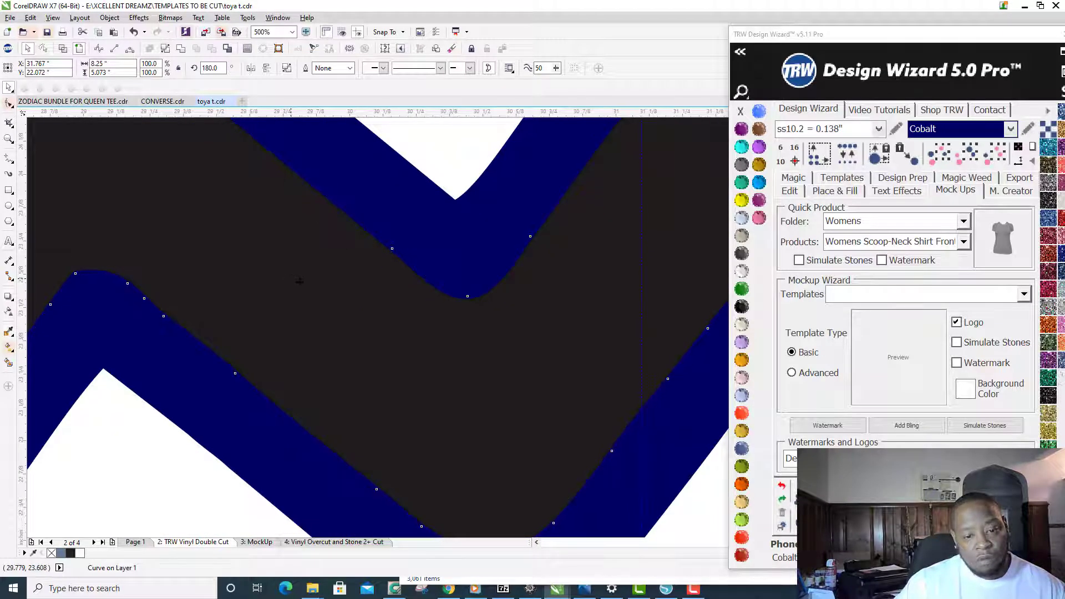
{"action": "scroll", "coordinate": [311, 287], "scroll_direction": "down", "scroll_amount": 6}
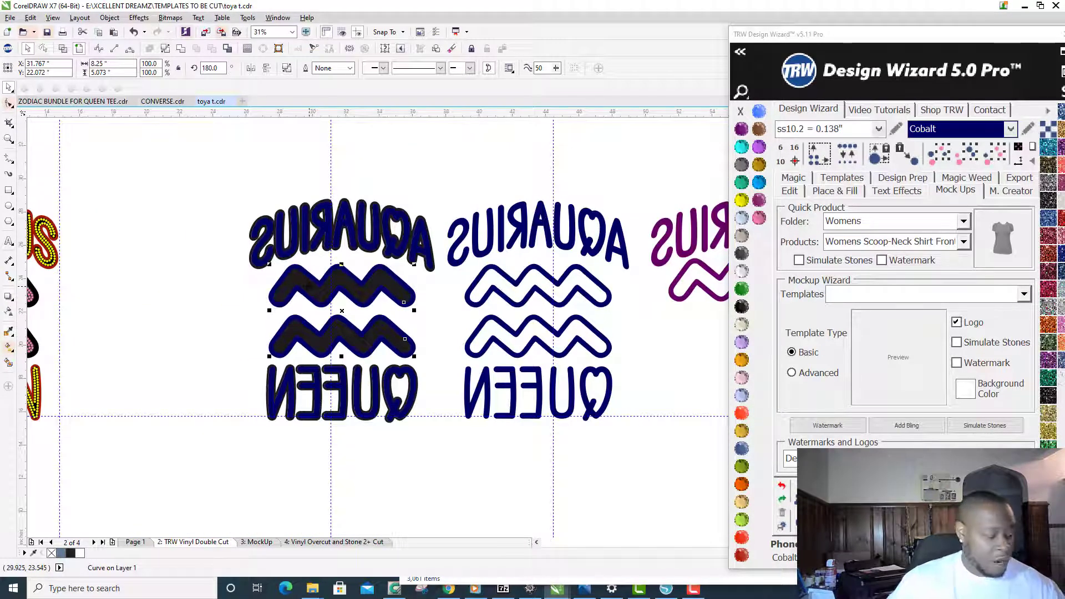
Step: Undo the moves of the black zigzags and the Cobalt design so all layers are separated again
{"action": "left_click_drag", "start_coordinate": [305, 288], "coordinate": [134, 289]}
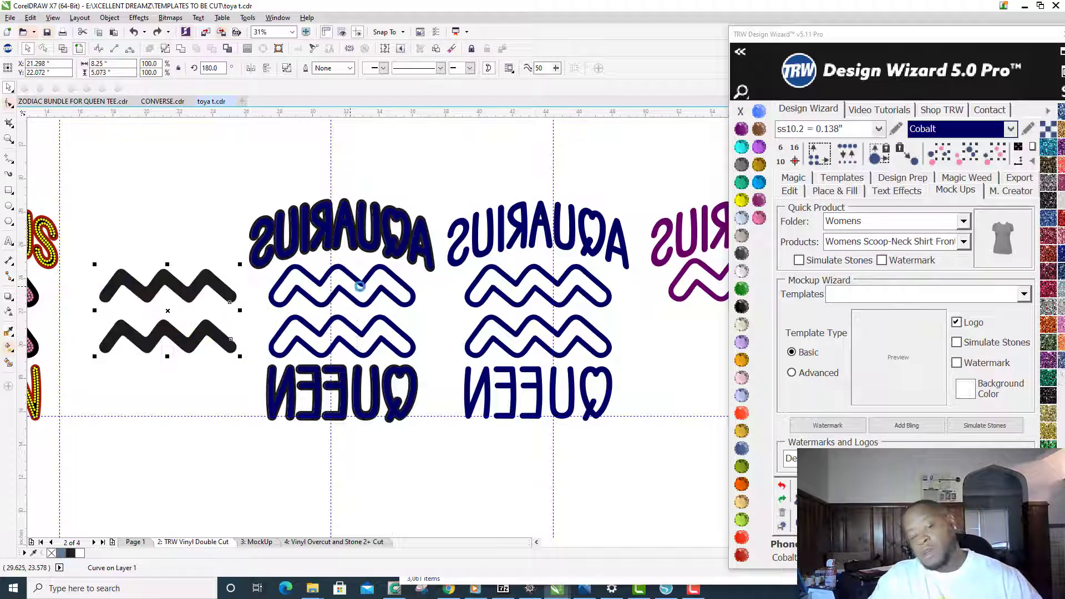
{"action": "left_click", "coordinate": [379, 286]}
{"action": "key", "text": "ctrl+z"}
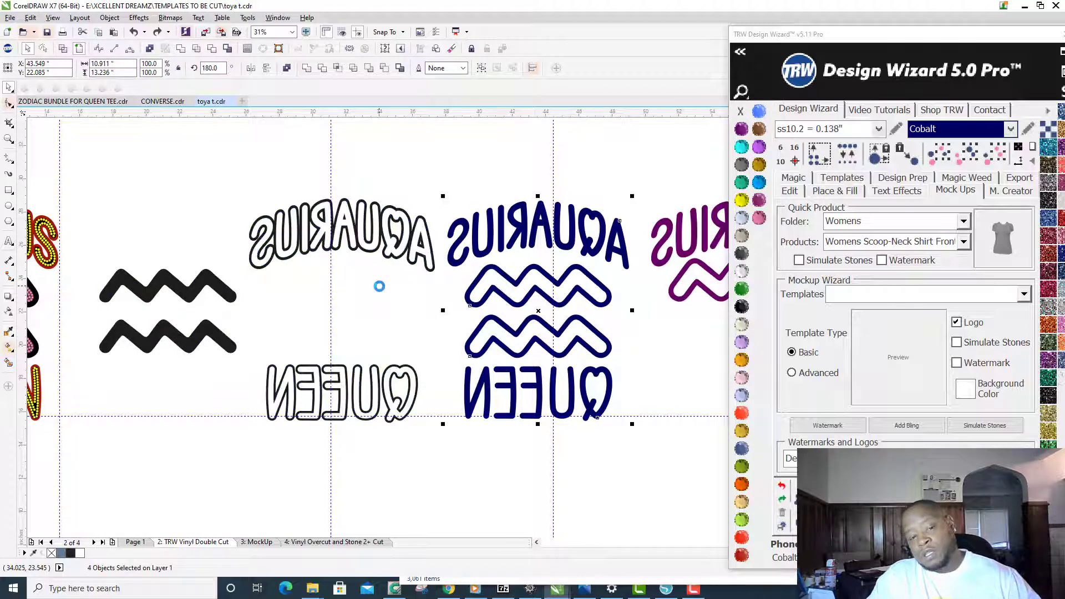
{"action": "scroll", "coordinate": [308, 316], "scroll_direction": "down", "scroll_amount": 3}
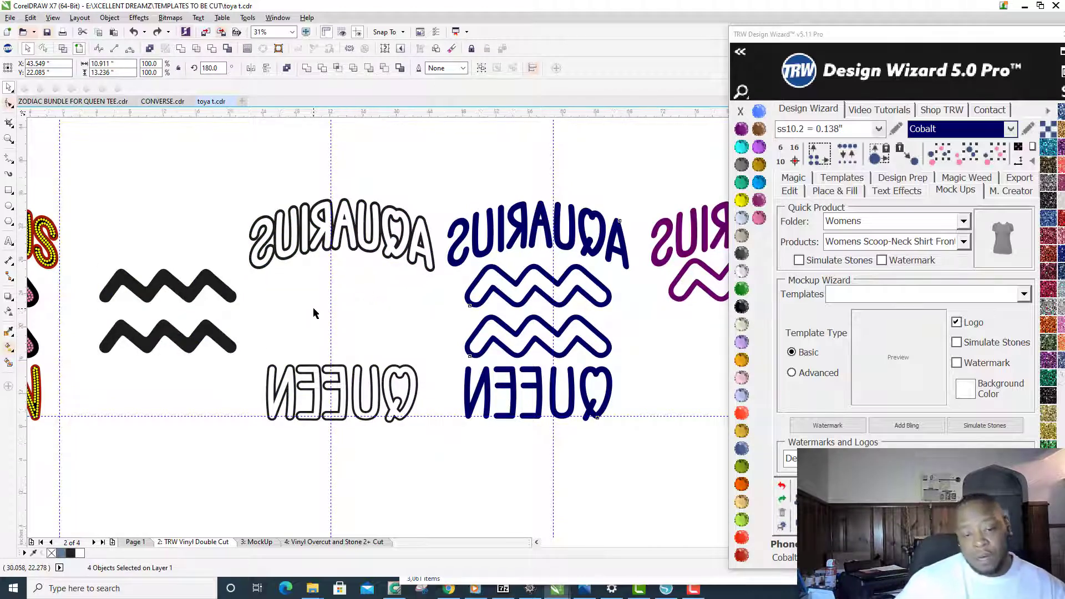
Step: Move the mirrored black QUEEN outline up directly beneath the black AQUARIUS outline
{"action": "left_click_drag", "start_coordinate": [373, 400], "coordinate": [353, 444]}
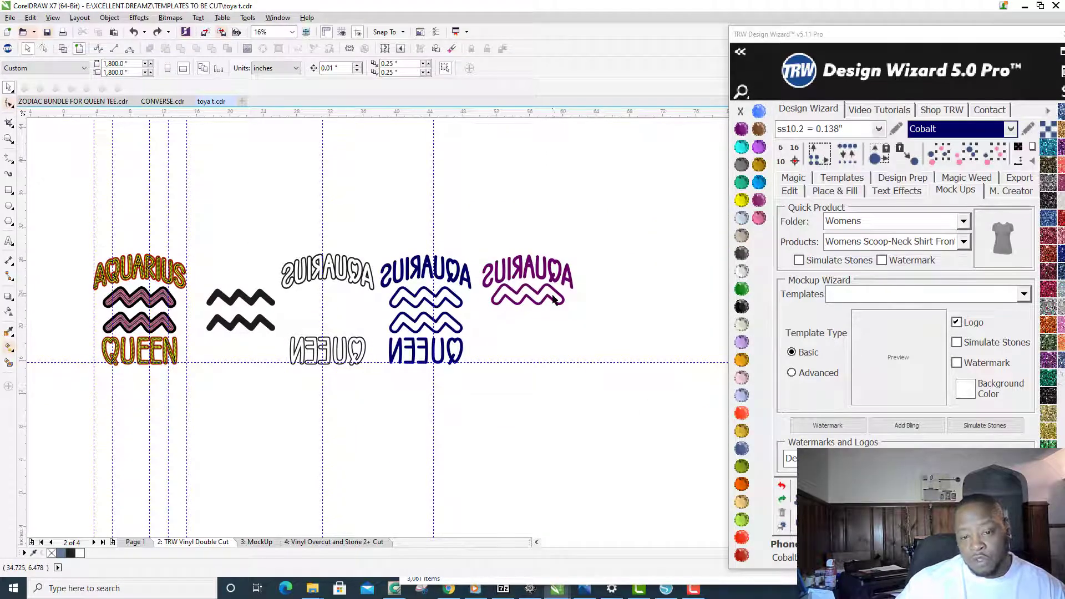
{"action": "scroll", "coordinate": [553, 300], "scroll_direction": "up", "scroll_amount": 2}
{"action": "scroll", "coordinate": [428, 336], "scroll_direction": "down", "scroll_amount": 2}
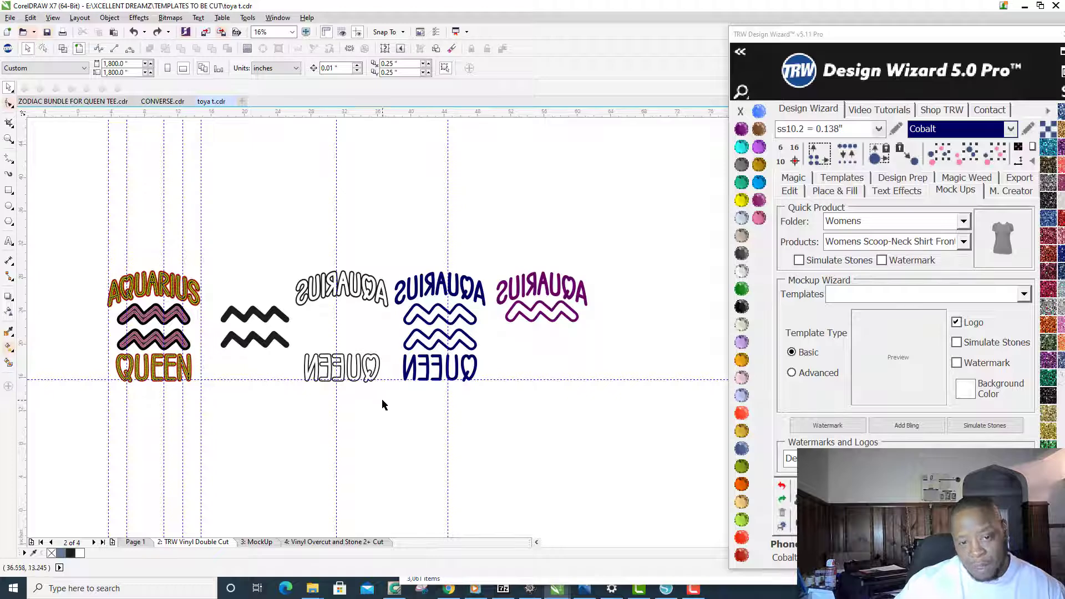
{"action": "left_click_drag", "start_coordinate": [386, 404], "coordinate": [284, 334]}
{"action": "scroll", "coordinate": [355, 359], "scroll_direction": "up", "scroll_amount": 2}
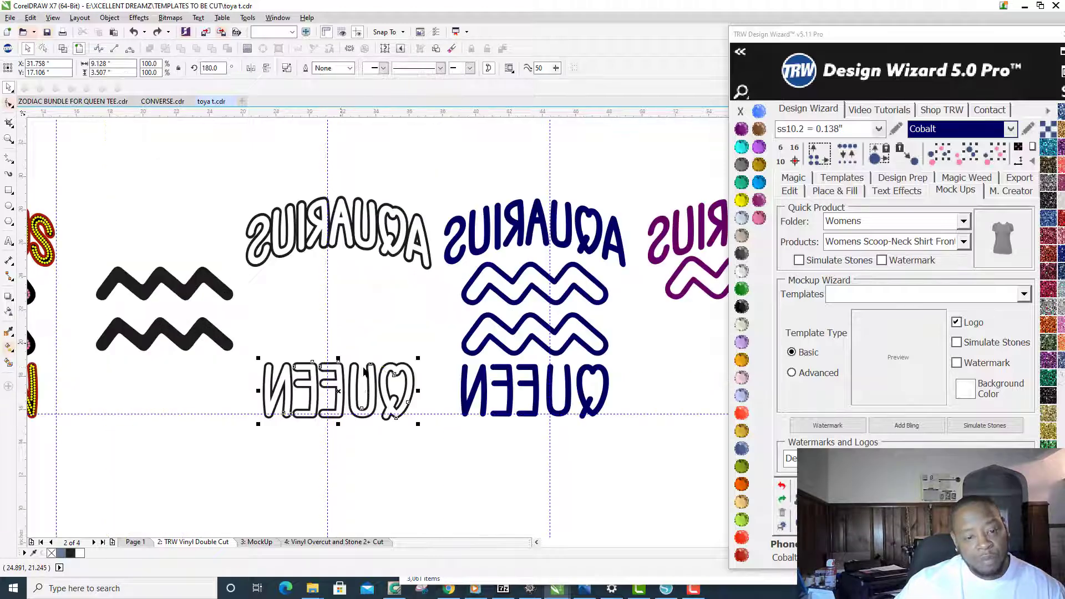
{"action": "left_click_drag", "start_coordinate": [339, 391], "coordinate": [341, 294]}
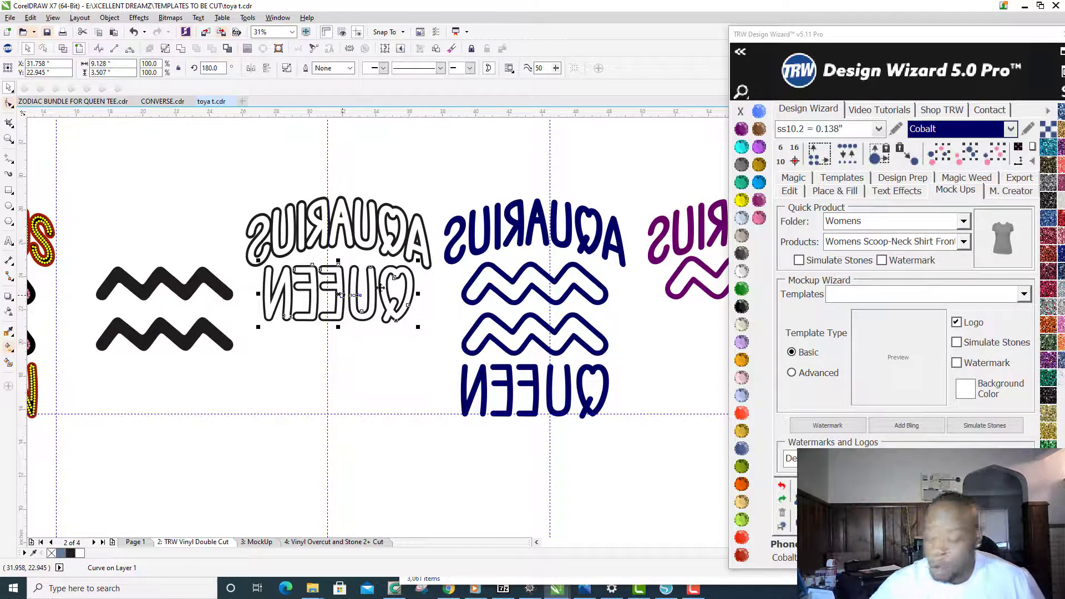
Step: Review the compacted black outline layer against the other layers, and undo the move of the QUEEN outline
{"action": "scroll", "coordinate": [259, 262], "scroll_direction": "down", "scroll_amount": 2}
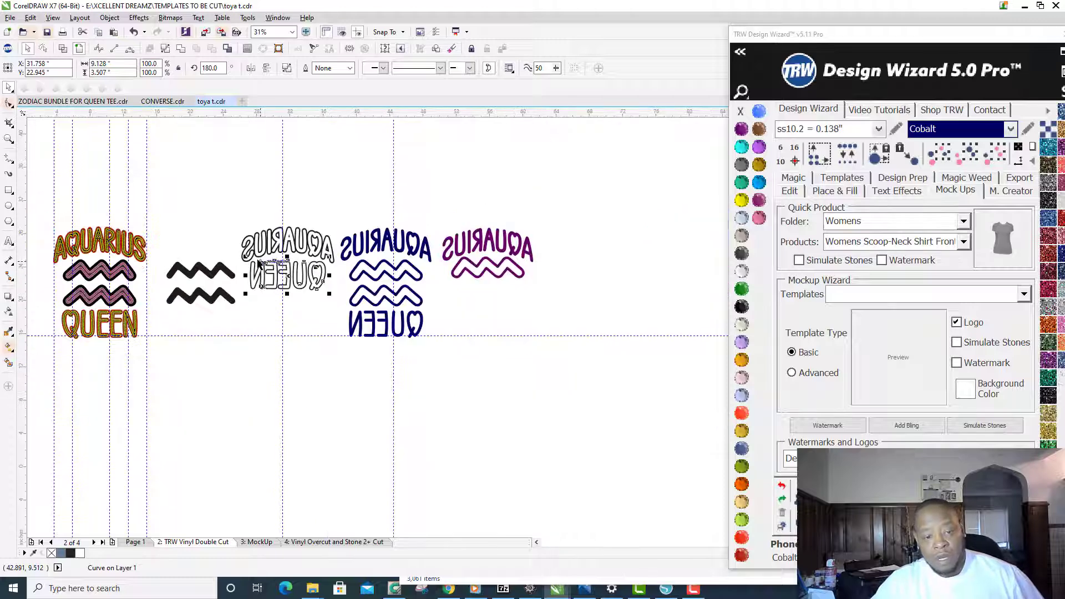
{"action": "scroll", "coordinate": [288, 259], "scroll_direction": "up", "scroll_amount": 2}
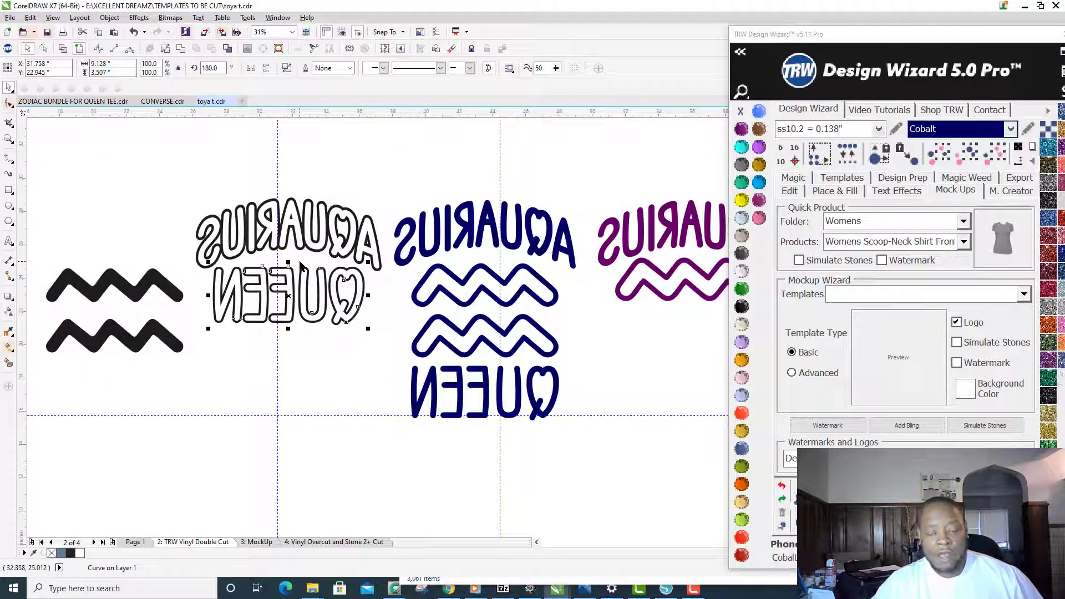
{"action": "scroll", "coordinate": [300, 265], "scroll_direction": "down", "scroll_amount": 2}
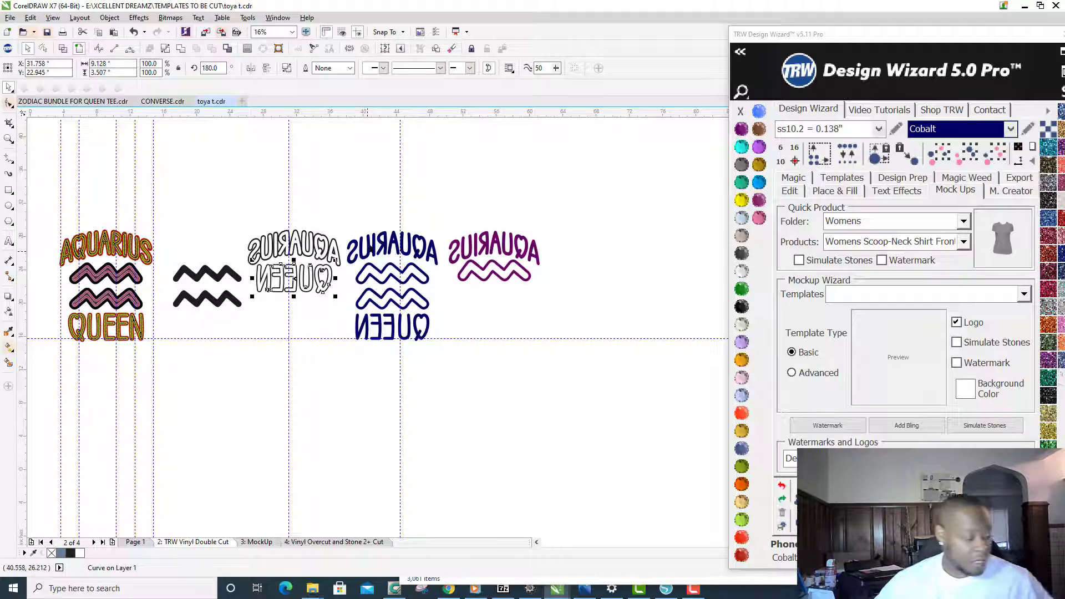
{"action": "key", "text": "ctrl+z"}
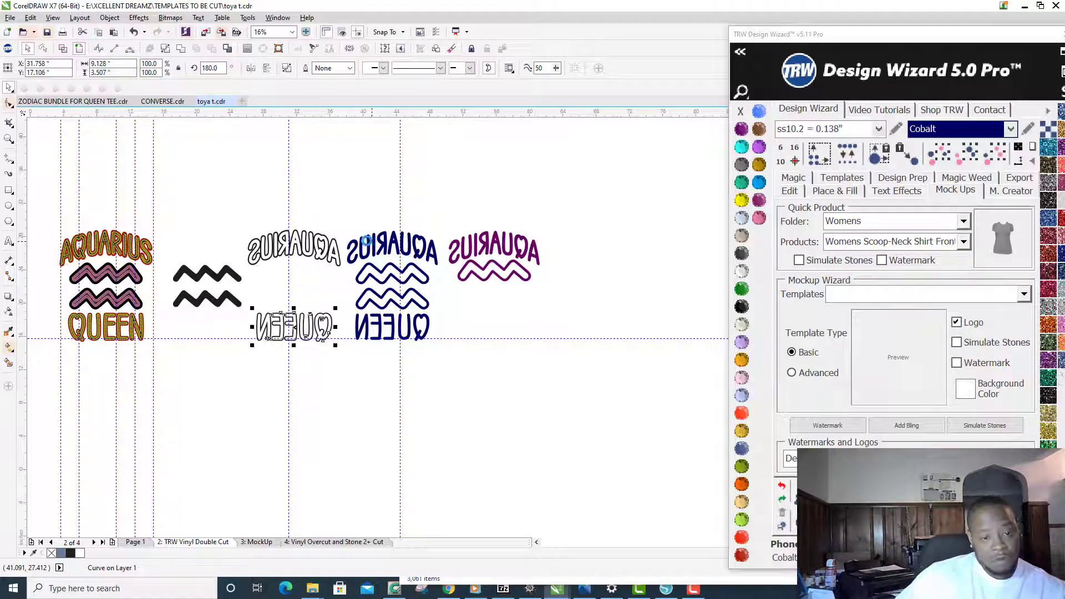
{"action": "left_click", "coordinate": [355, 279]}
Step: Examine the mirrored black outline lettering, the Cobalt layer, and the original rhinestone design one after another
{"action": "scroll", "coordinate": [355, 279], "scroll_direction": "up", "scroll_amount": 2}
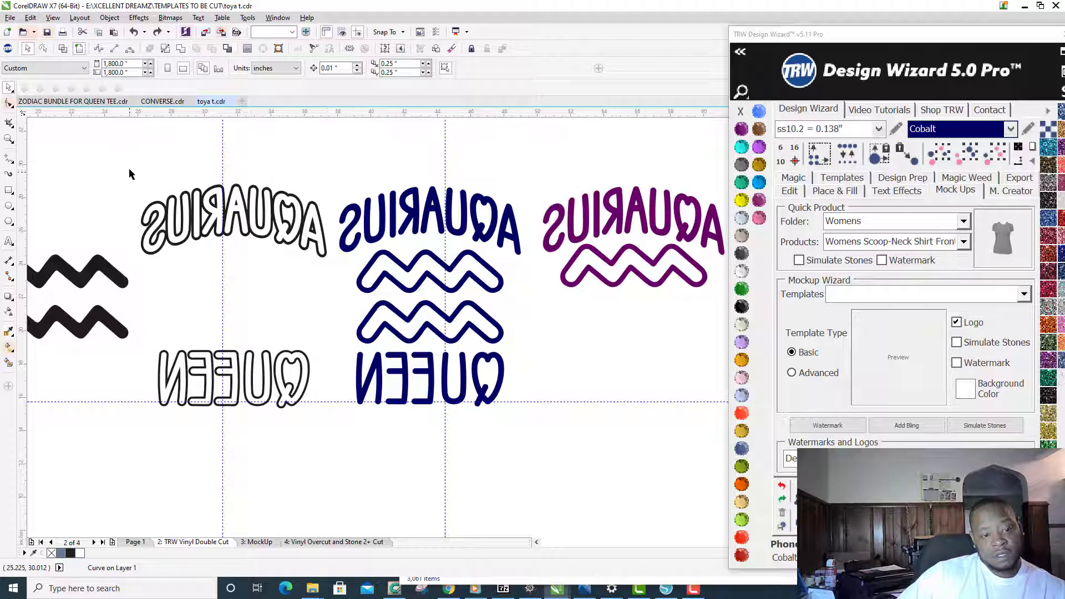
{"action": "left_click_drag", "start_coordinate": [135, 159], "coordinate": [340, 446]}
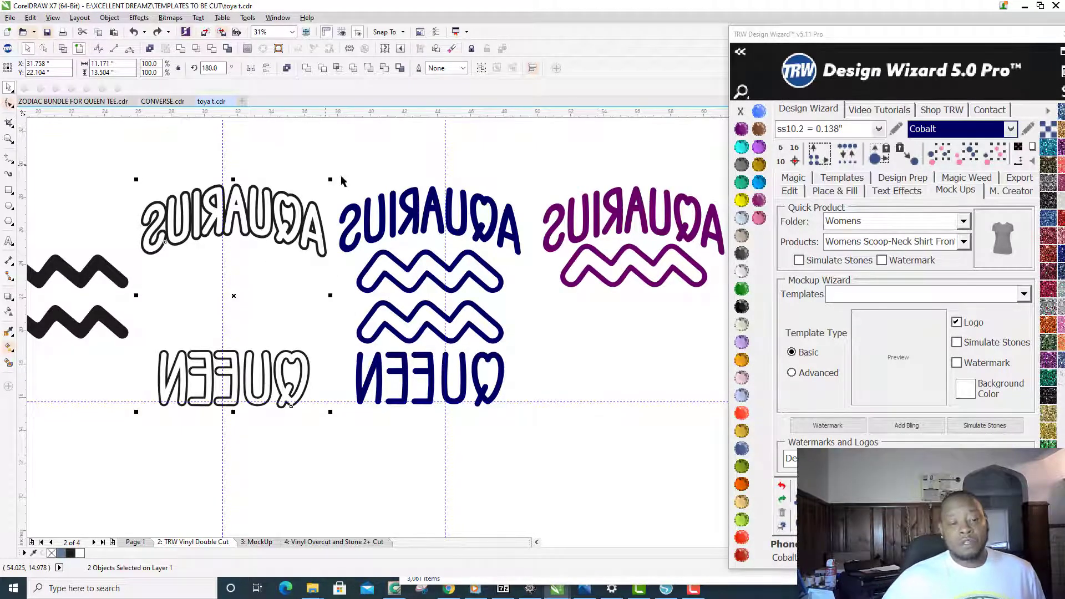
{"action": "left_click", "coordinate": [337, 157]}
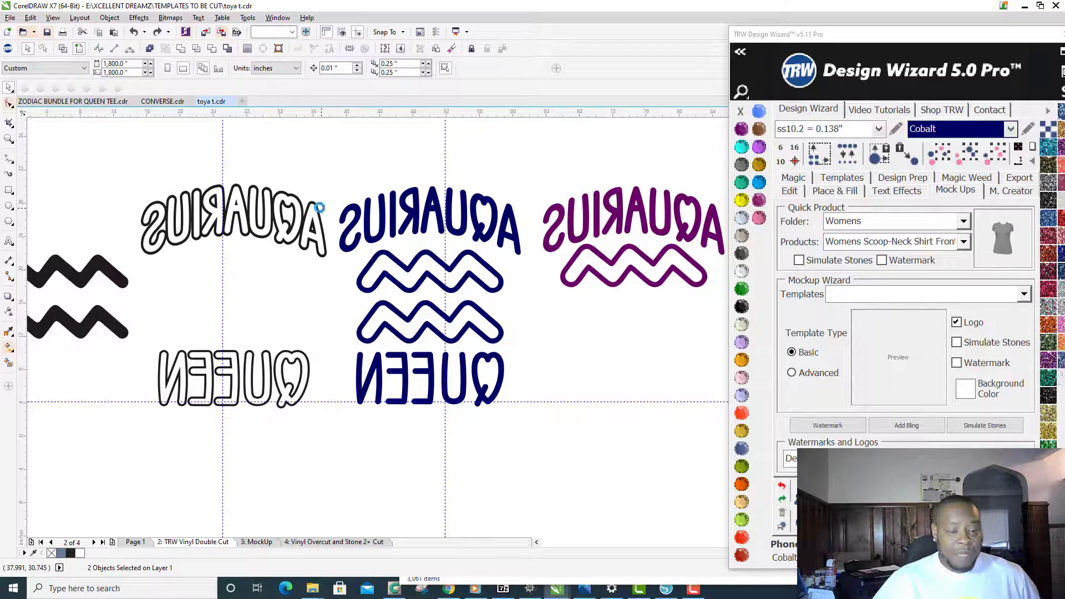
{"action": "scroll", "coordinate": [340, 256], "scroll_direction": "down", "scroll_amount": 2}
{"action": "left_click_drag", "start_coordinate": [329, 181], "coordinate": [427, 335]}
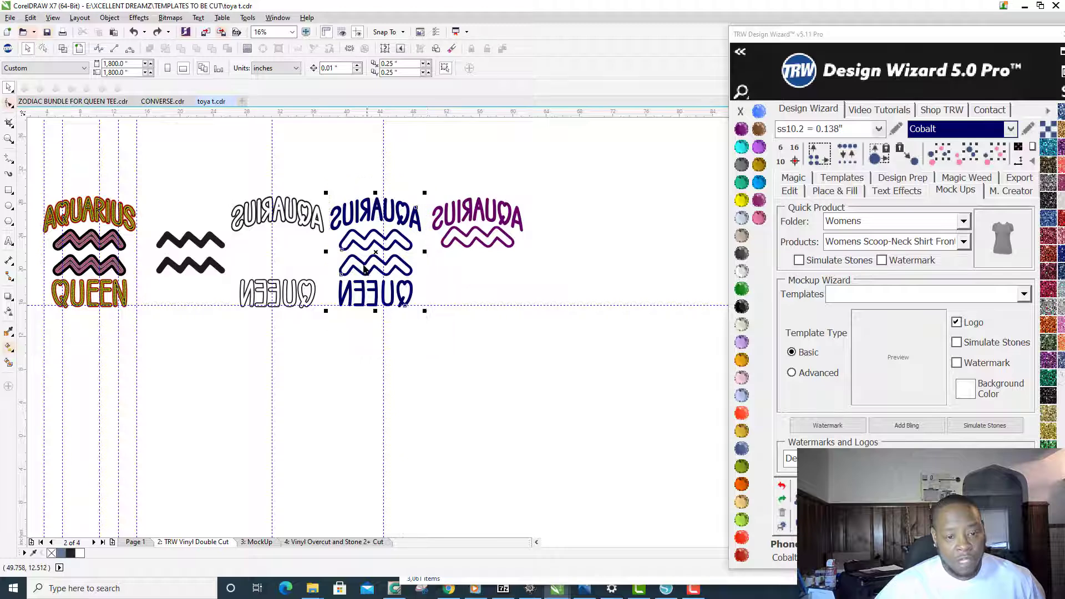
{"action": "scroll", "coordinate": [370, 240], "scroll_direction": "up", "scroll_amount": 2}
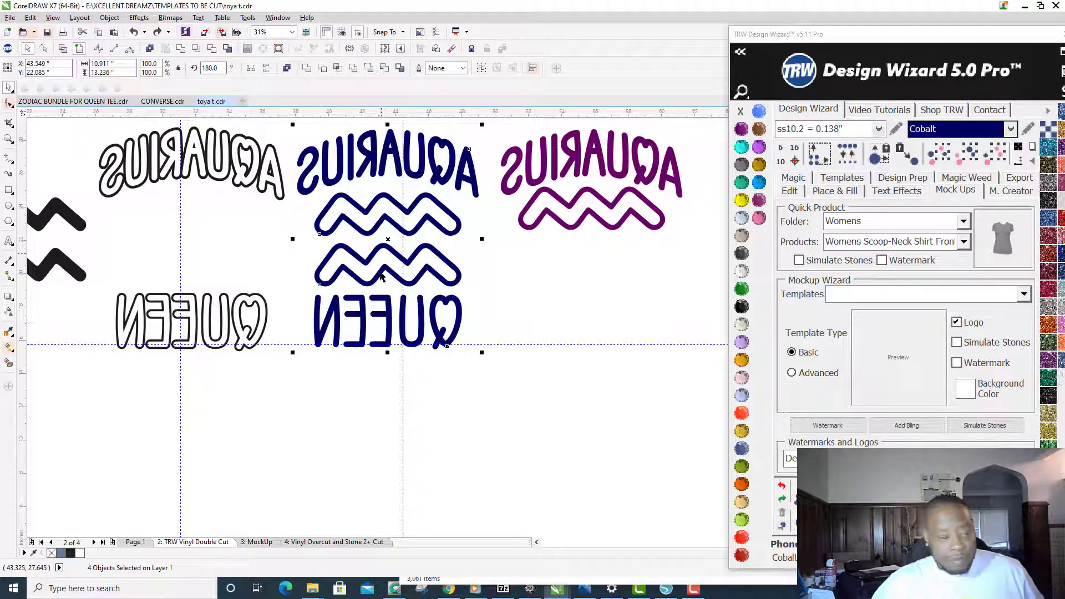
{"action": "scroll", "coordinate": [410, 295], "scroll_direction": "down", "scroll_amount": 2}
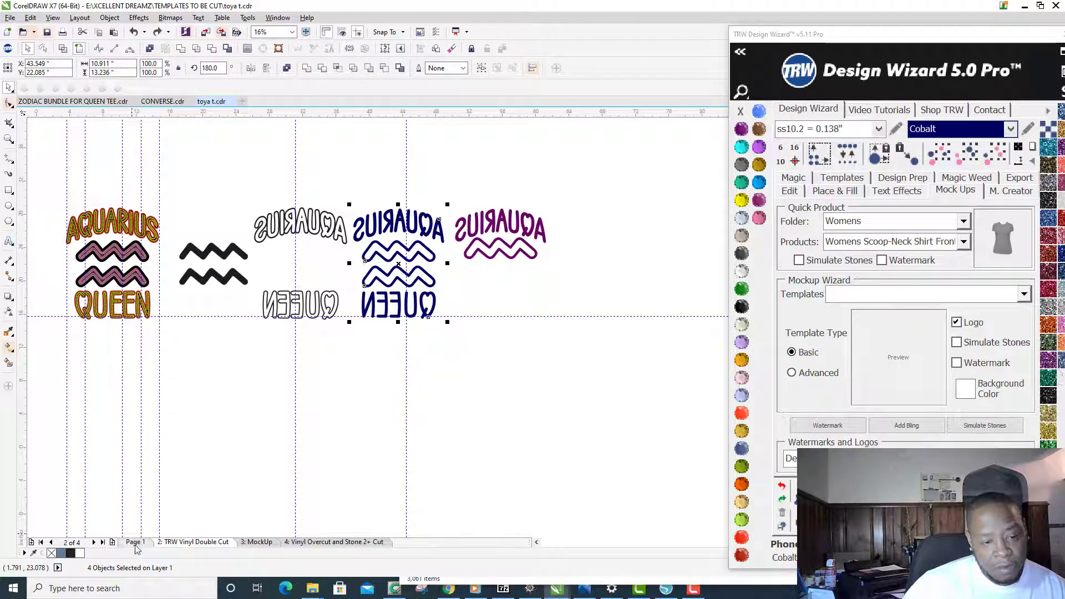
{"action": "scroll", "coordinate": [80, 233], "scroll_direction": "up", "scroll_amount": 3}
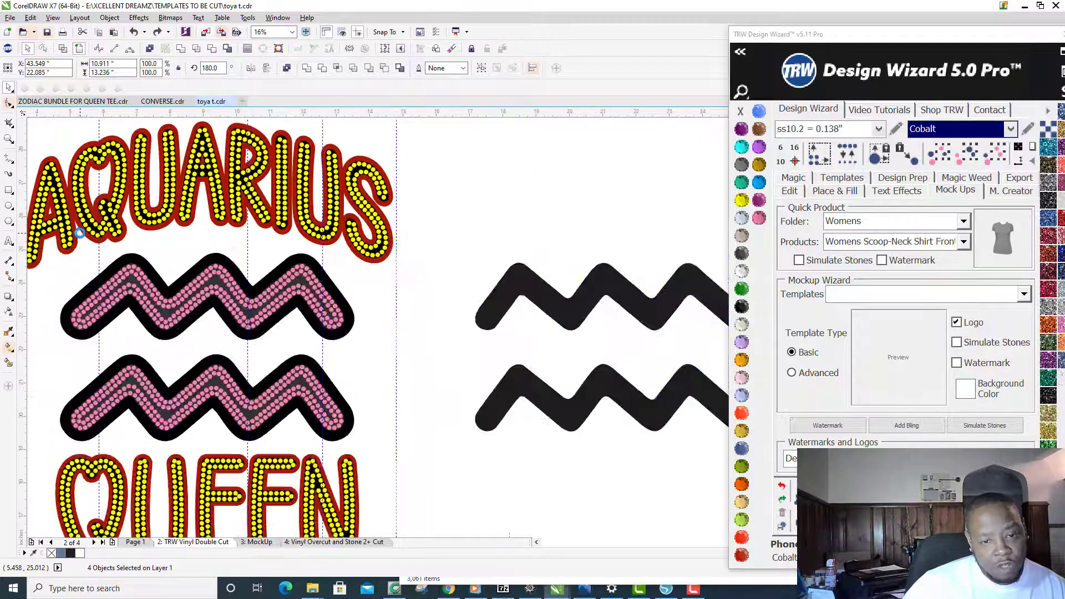
Step: Move the two Cobalt zigzag outlines between the mirrored black AQUARIUS and QUEEN outlines
{"action": "scroll", "coordinate": [135, 226], "scroll_direction": "down", "scroll_amount": 2}
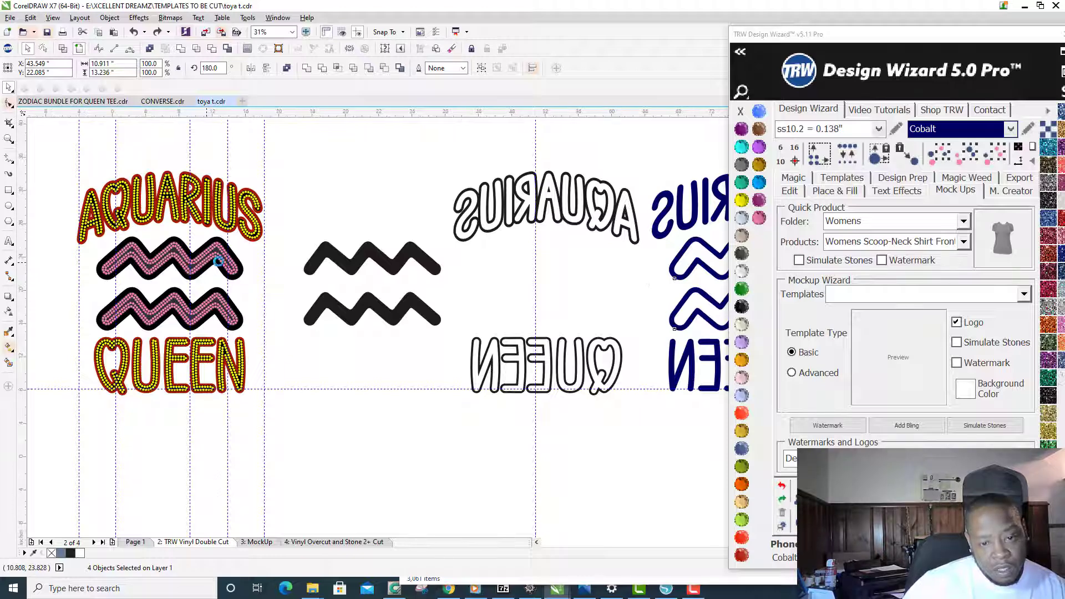
{"action": "scroll", "coordinate": [225, 261], "scroll_direction": "down", "scroll_amount": 2}
{"action": "scroll", "coordinate": [427, 281], "scroll_direction": "up", "scroll_amount": 2}
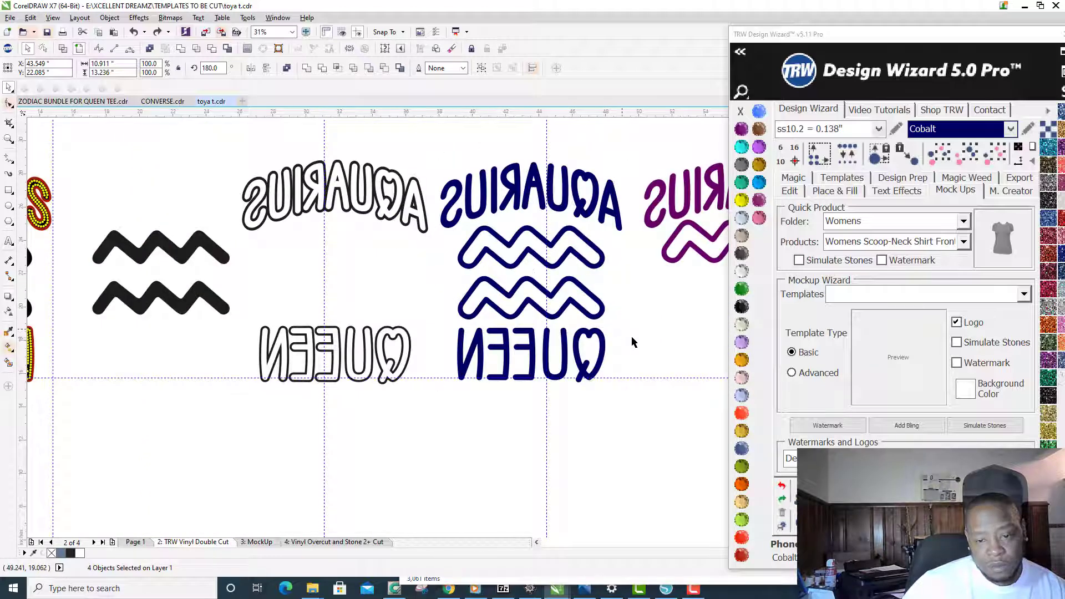
{"action": "left_click_drag", "start_coordinate": [631, 335], "coordinate": [437, 216]}
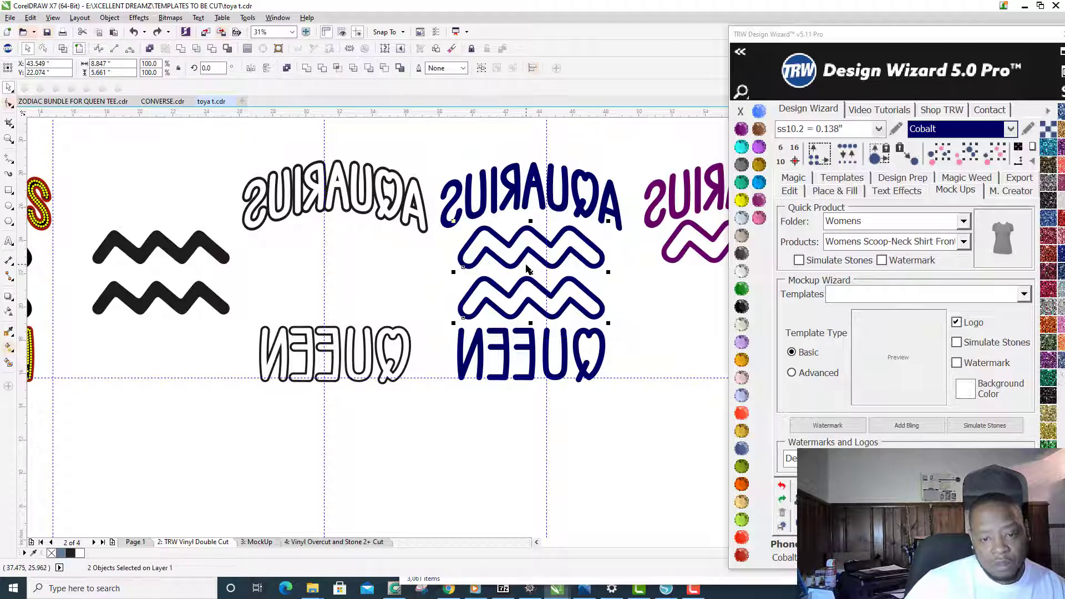
{"action": "left_click_drag", "start_coordinate": [527, 259], "coordinate": [338, 260]}
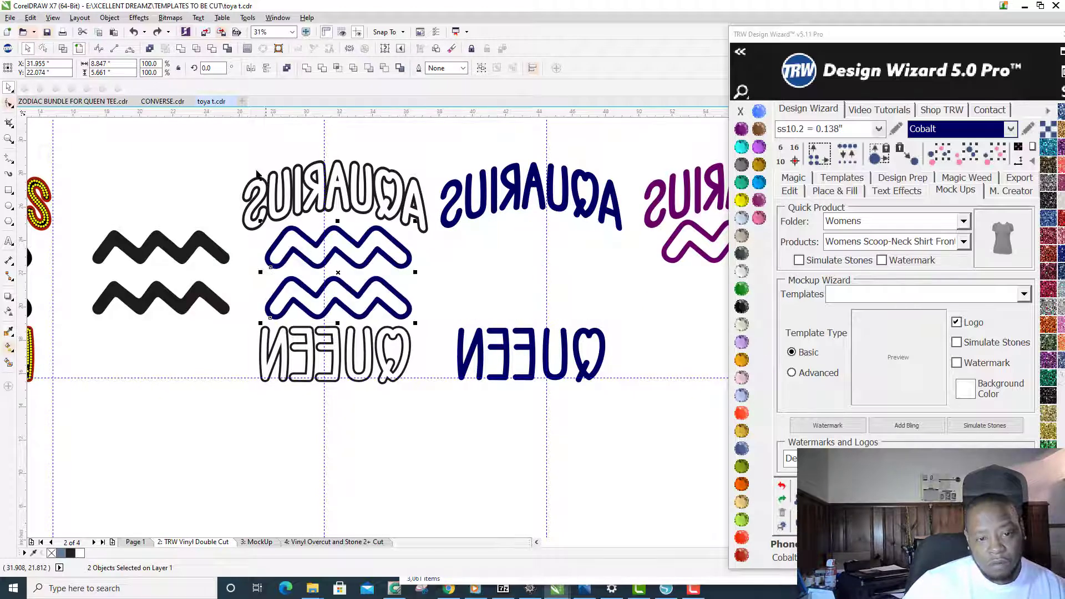
Step: Center the zigzag outlines with the mirrored AQUARIUS and QUEEN outlines and color the whole outline layer Jet Black
{"action": "left_click_drag", "start_coordinate": [228, 145], "coordinate": [441, 411]}
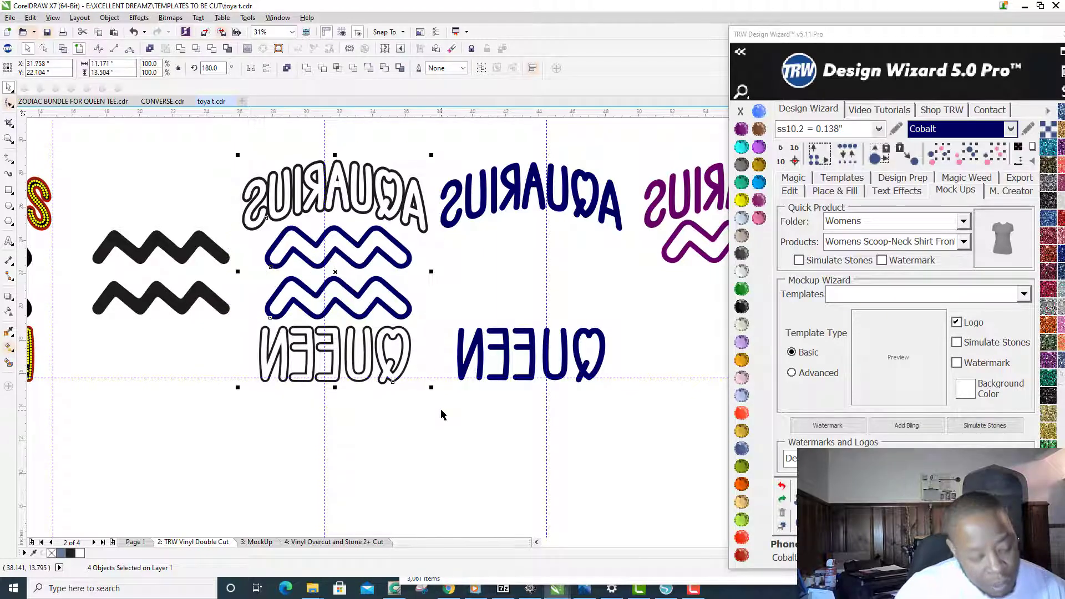
{"action": "key", "text": "c"}
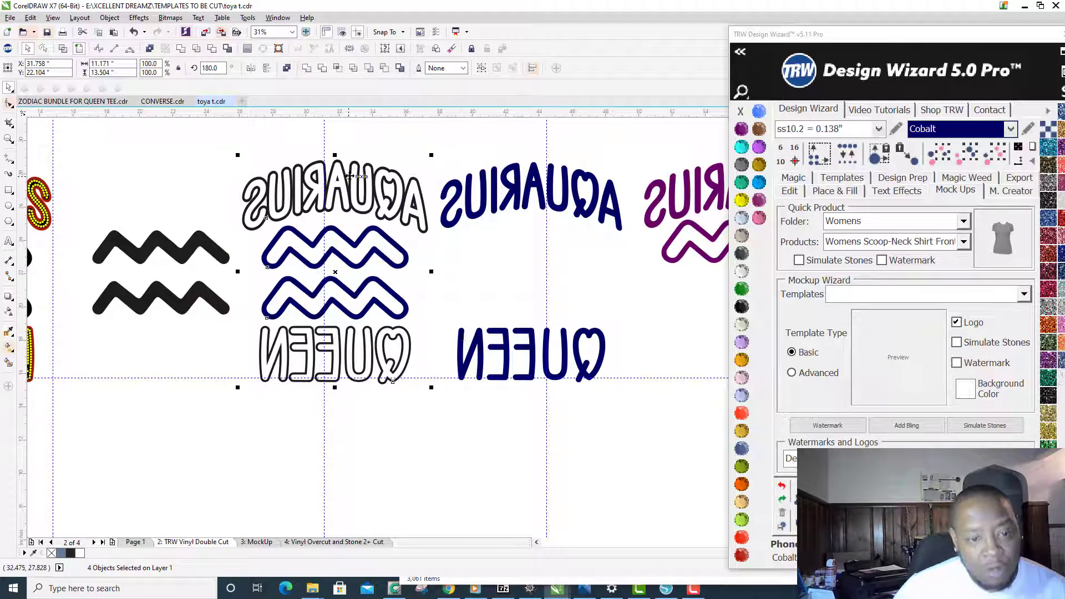
{"action": "scroll", "coordinate": [327, 254], "scroll_direction": "down", "scroll_amount": 2}
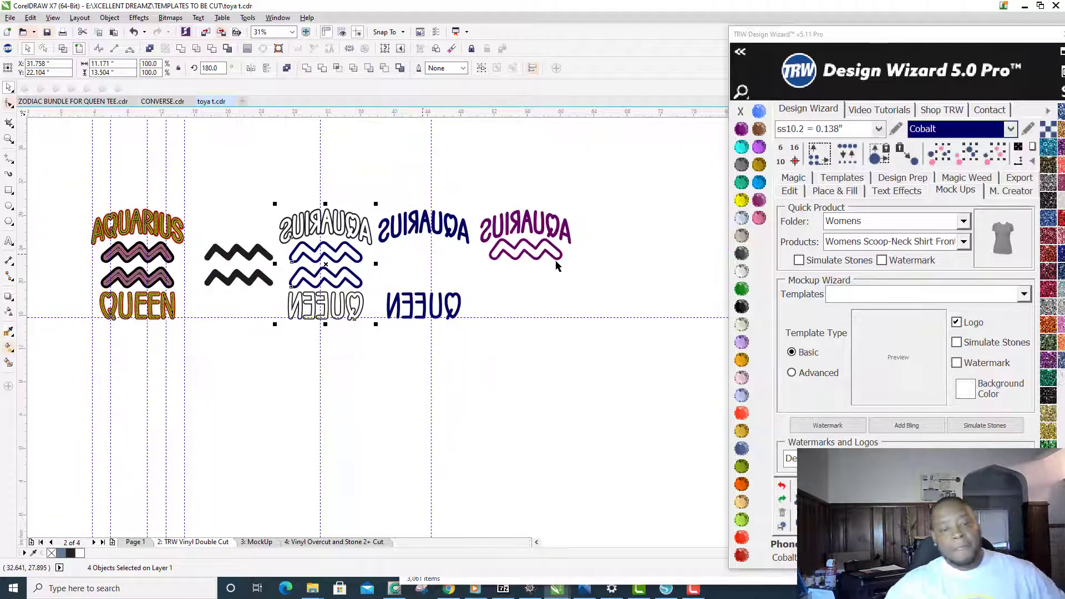
{"action": "left_click", "coordinate": [742, 308]}
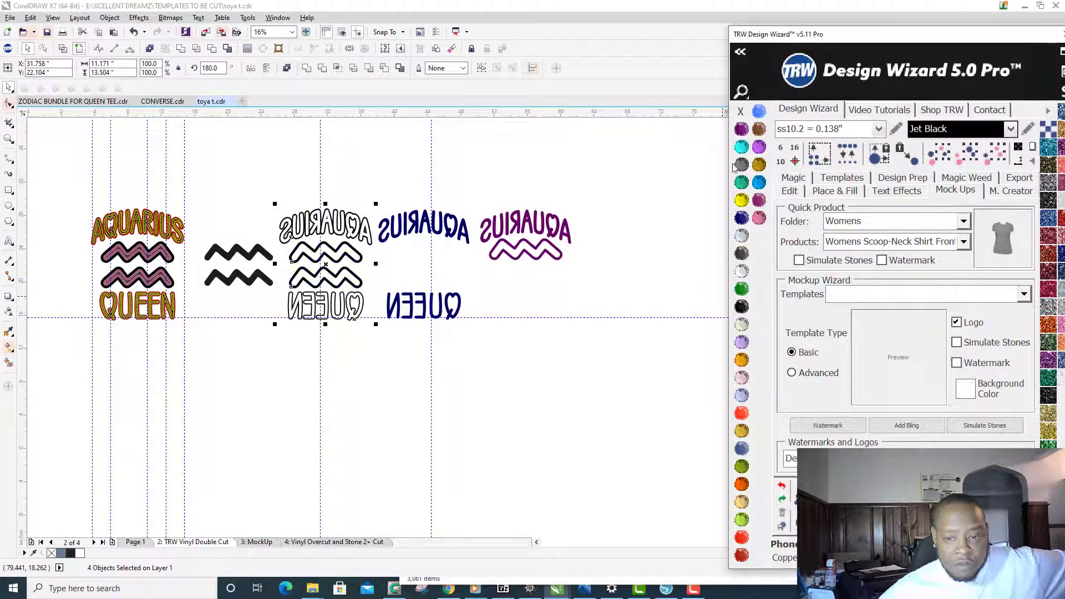
{"action": "left_click", "coordinate": [409, 172]}
{"action": "scroll", "coordinate": [355, 244], "scroll_direction": "up", "scroll_amount": 1}
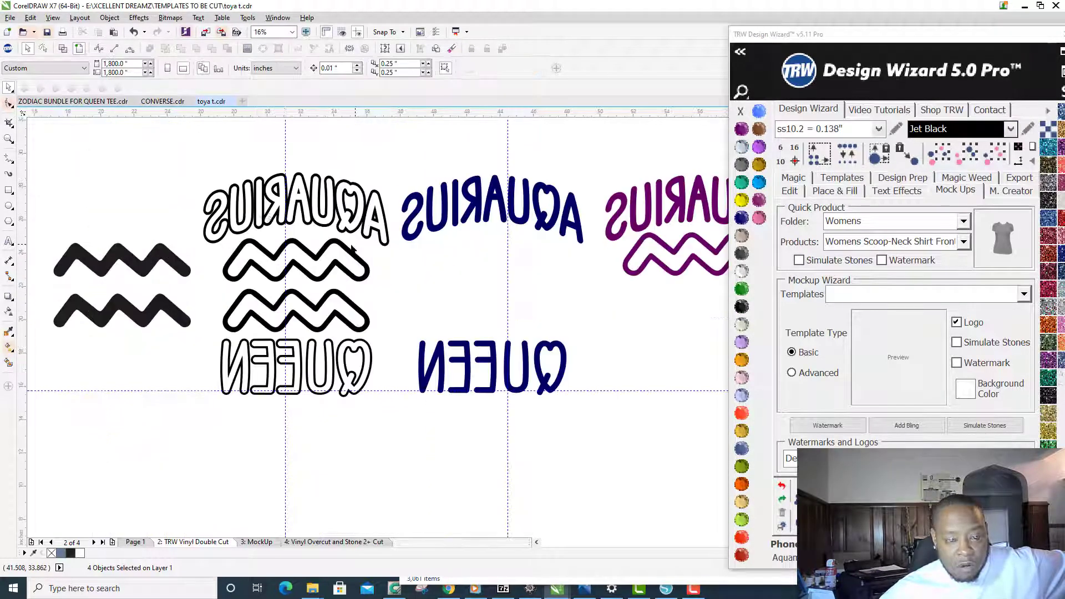
{"action": "left_click_drag", "start_coordinate": [195, 160], "coordinate": [395, 441]}
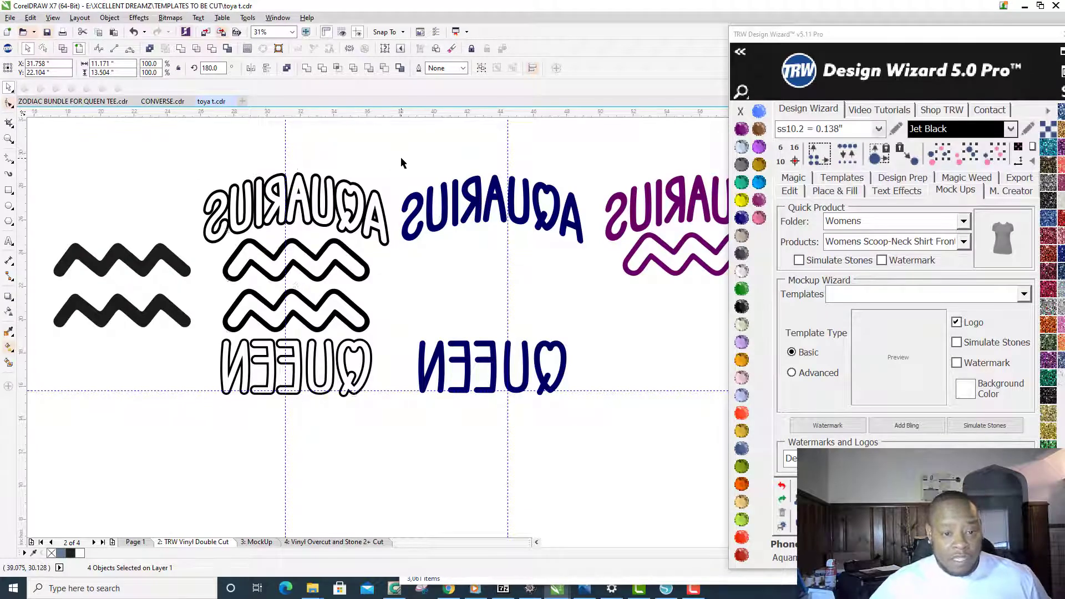
Step: Recolor the mirrored Cobalt AQUARIUS yellow and QUEEN TRW Pink, and delete the purple copy of the design
{"action": "left_click_drag", "start_coordinate": [388, 149], "coordinate": [592, 259]}
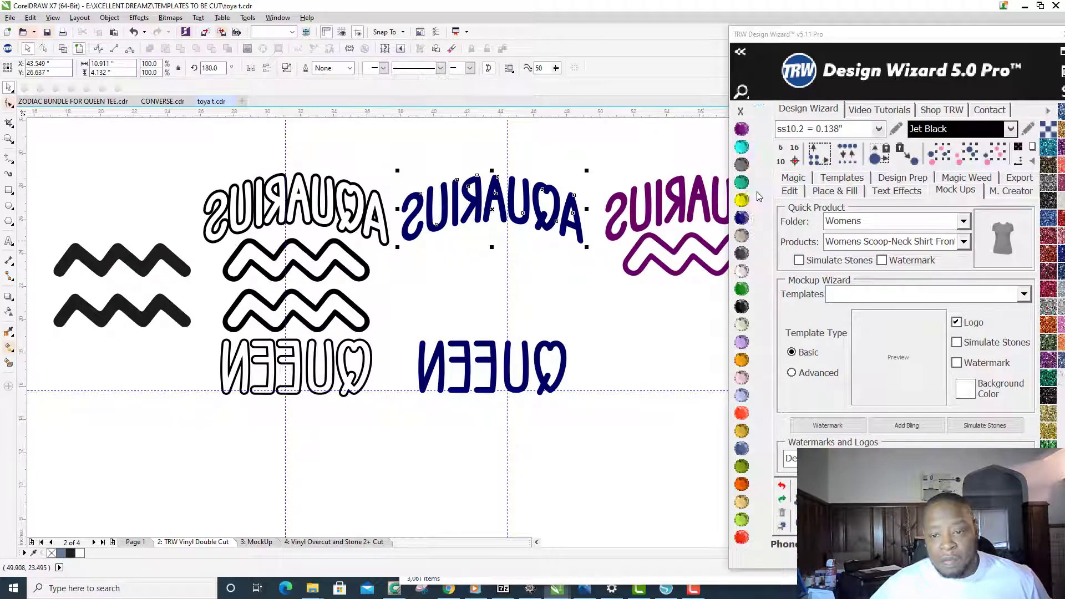
{"action": "left_click", "coordinate": [742, 200]}
{"action": "left_click_drag", "start_coordinate": [588, 428], "coordinate": [531, 396]}
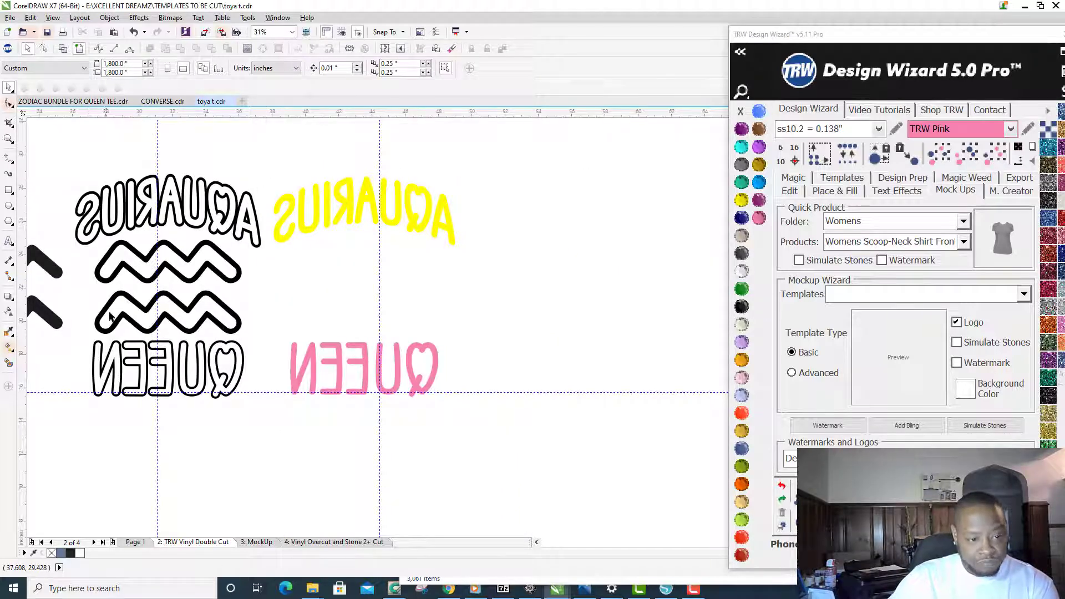
{"action": "scroll", "coordinate": [499, 223], "scroll_direction": "down", "scroll_amount": 2}
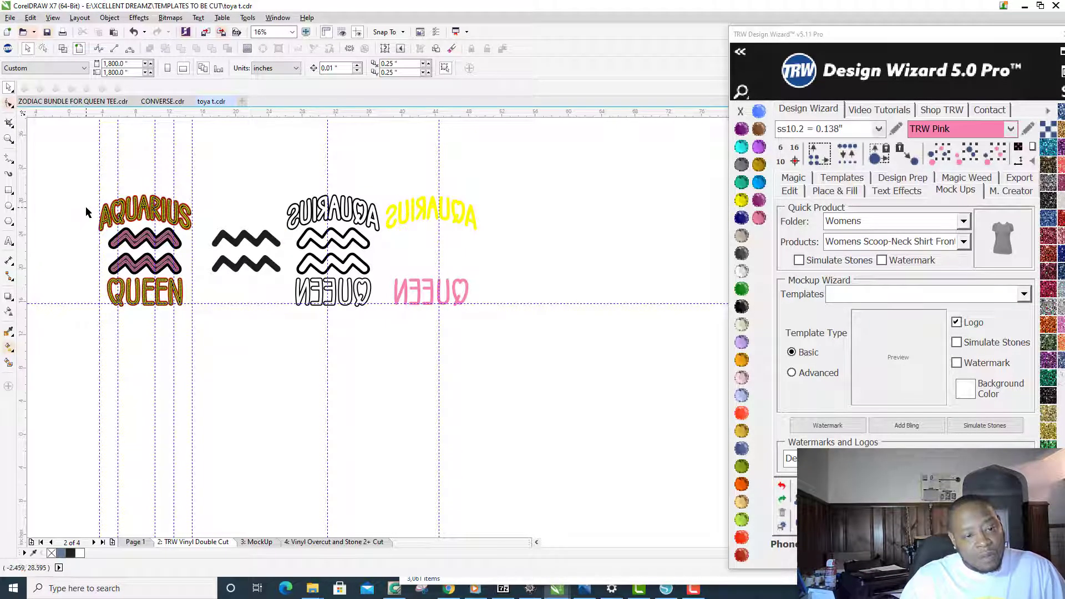
{"action": "scroll", "coordinate": [85, 206], "scroll_direction": "up", "scroll_amount": 1}
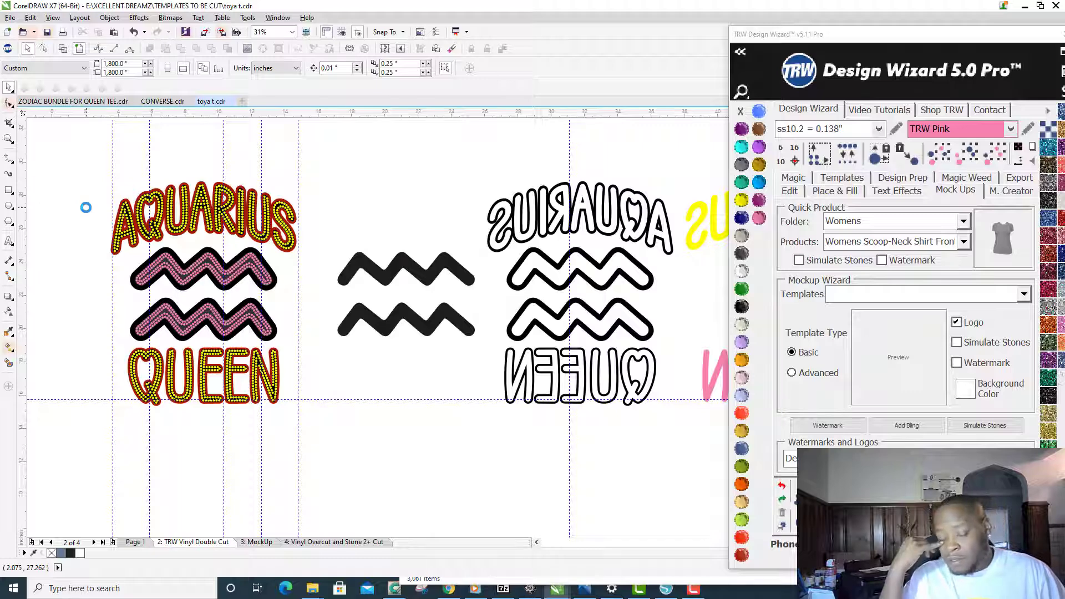
{"action": "scroll", "coordinate": [99, 214], "scroll_direction": "down", "scroll_amount": 1}
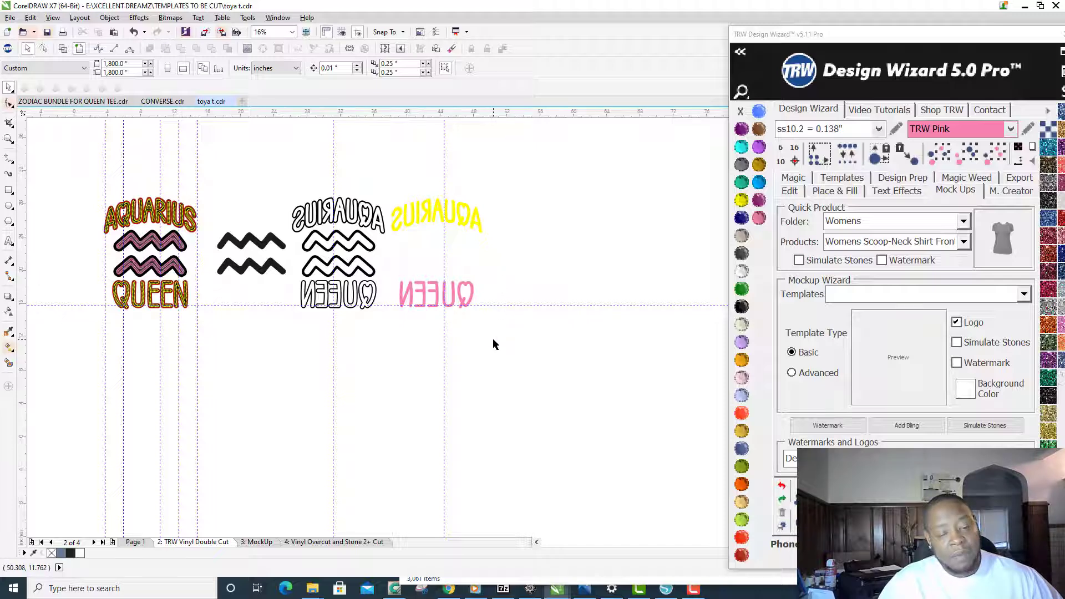
{"action": "left_click_drag", "start_coordinate": [493, 340], "coordinate": [384, 259]}
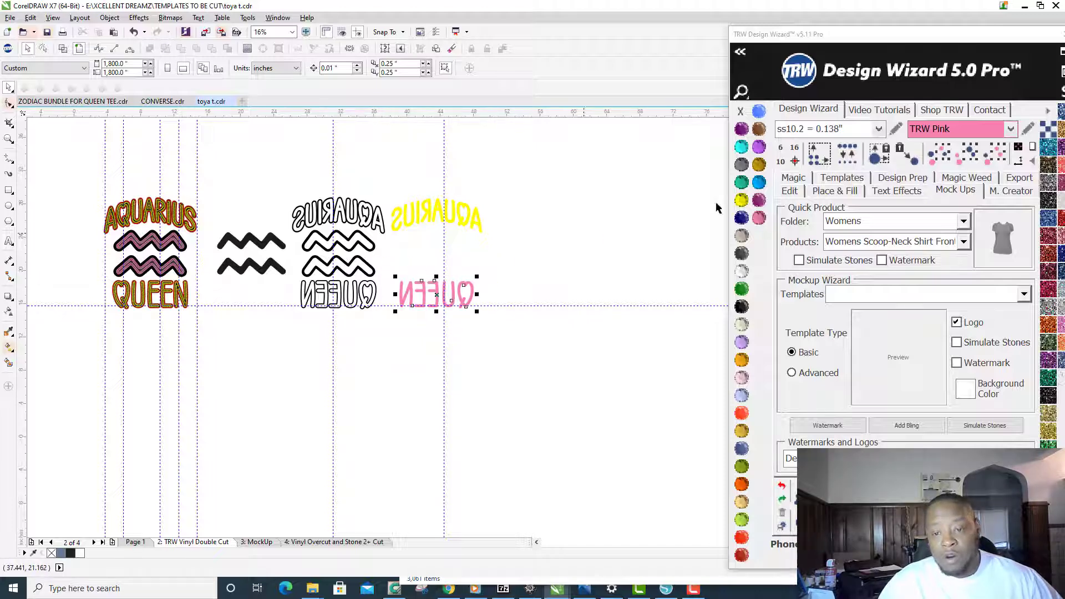
{"action": "left_click", "coordinate": [502, 233]}
Step: Break the solid black zigzags apart and color the lower one Aquamarine and the upper one TRW Pink
{"action": "scroll", "coordinate": [394, 197], "scroll_direction": "up", "scroll_amount": 1}
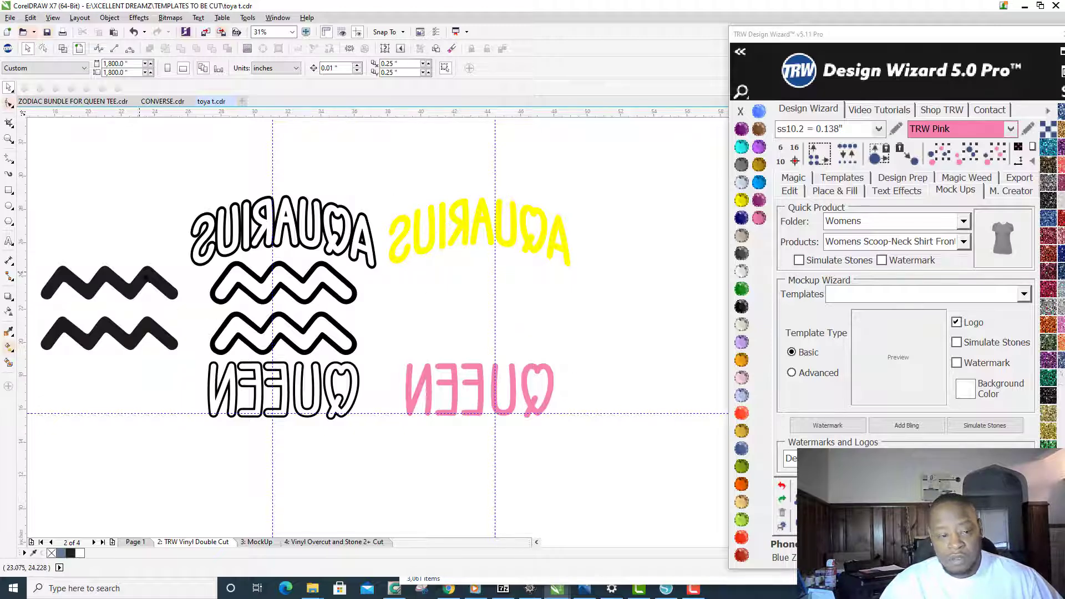
{"action": "right_click", "coordinate": [147, 274]}
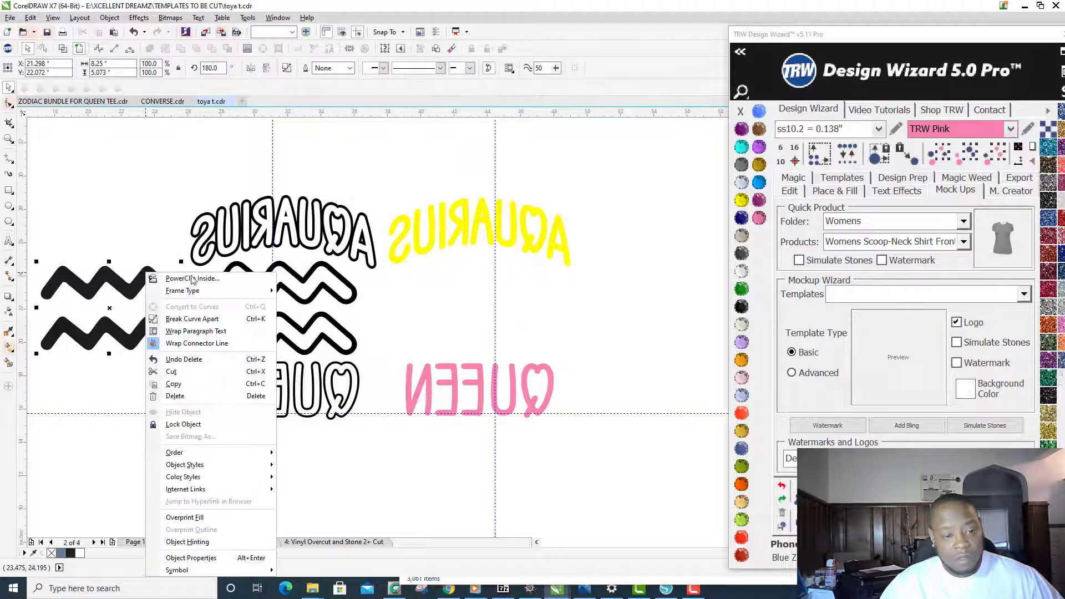
{"action": "left_click", "coordinate": [221, 321]}
{"action": "scroll", "coordinate": [383, 300], "scroll_direction": "down", "scroll_amount": 1}
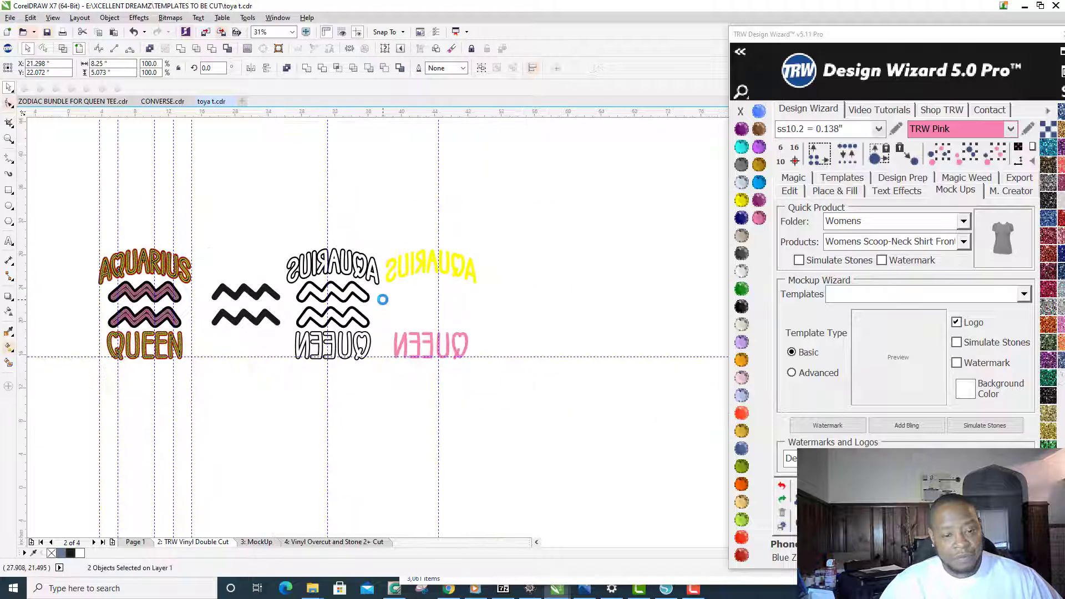
{"action": "scroll", "coordinate": [239, 317], "scroll_direction": "up", "scroll_amount": 2}
{"action": "left_click", "coordinate": [243, 317]}
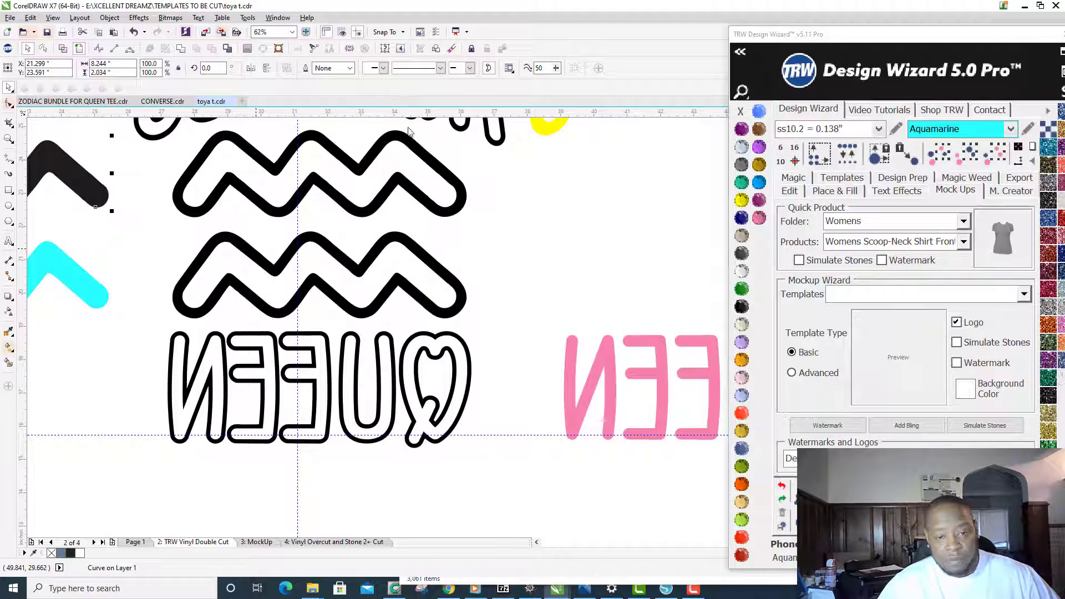
{"action": "scroll", "coordinate": [463, 219], "scroll_direction": "down", "scroll_amount": 2}
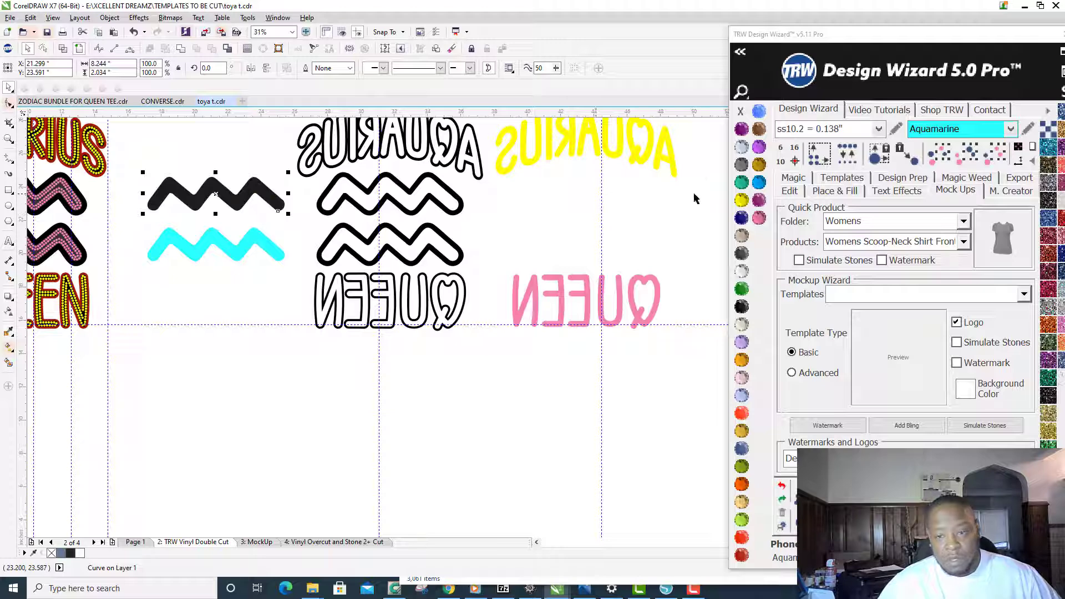
{"action": "left_click", "coordinate": [759, 218]}
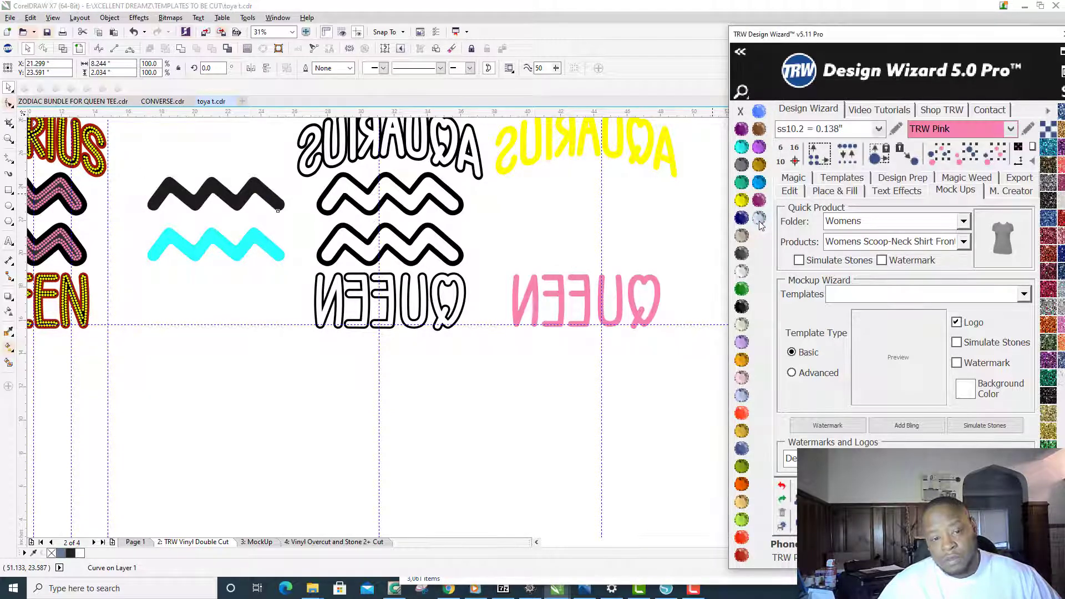
{"action": "left_click", "coordinate": [306, 406]}
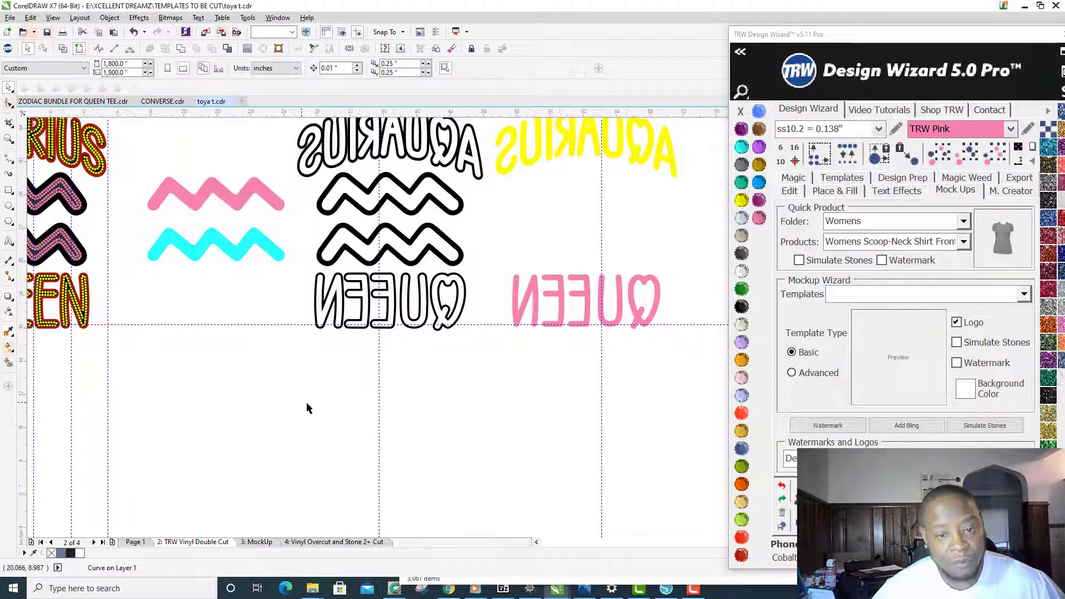
Step: Stack the colored zigzags, black outlines and colored lettering by aligning all mirrored layers on a common center
{"action": "scroll", "coordinate": [308, 395], "scroll_direction": "down", "scroll_amount": 4}
{"action": "scroll", "coordinate": [289, 369], "scroll_direction": "up", "scroll_amount": 2}
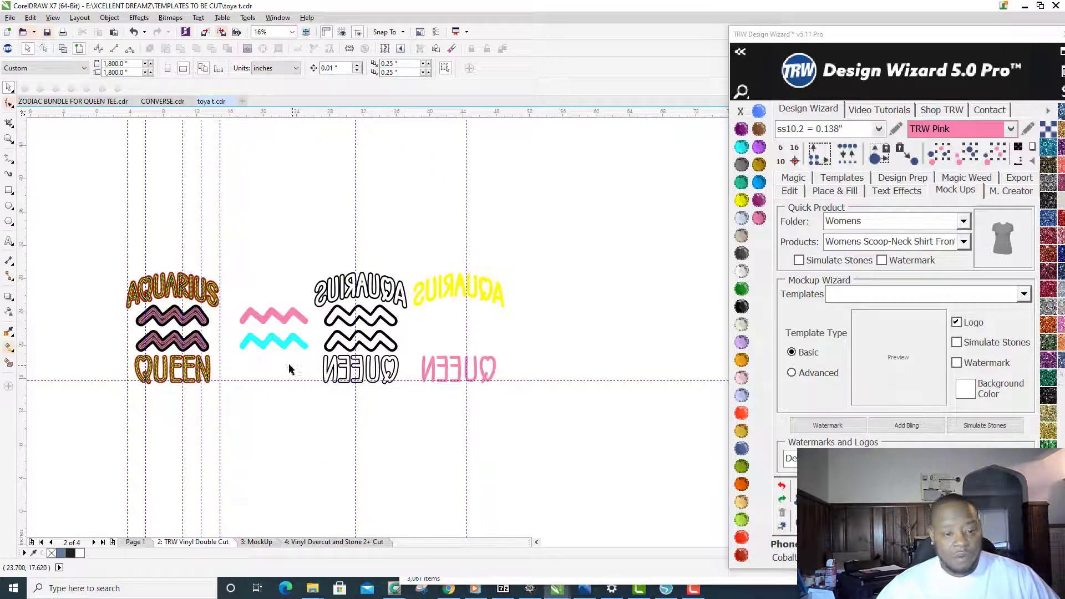
{"action": "left_click_drag", "start_coordinate": [237, 294], "coordinate": [312, 366]}
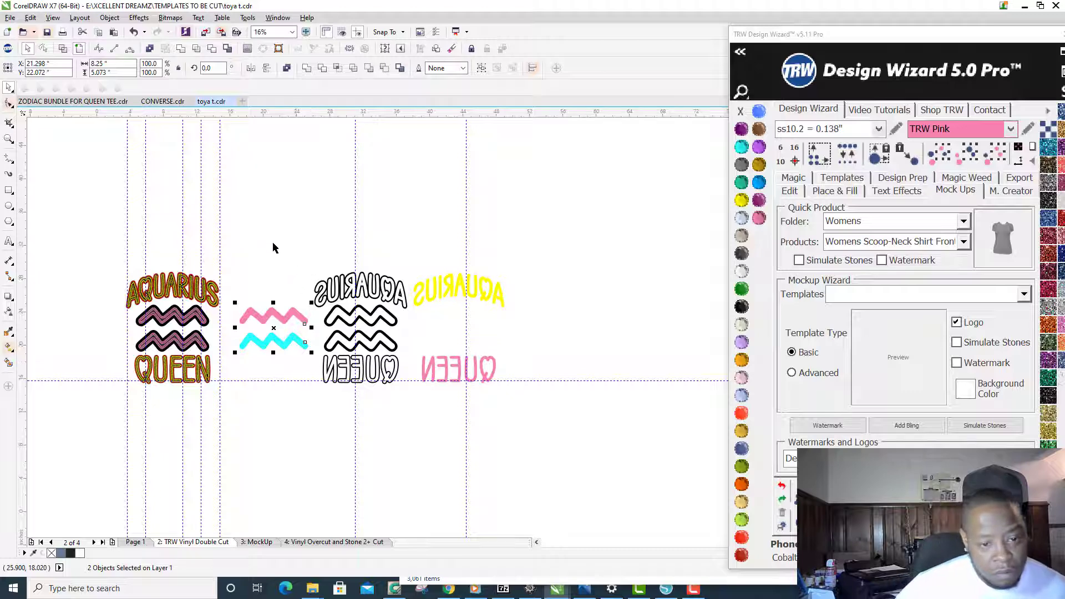
{"action": "left_click_drag", "start_coordinate": [233, 228], "coordinate": [540, 430]}
{"action": "key", "text": "c"}
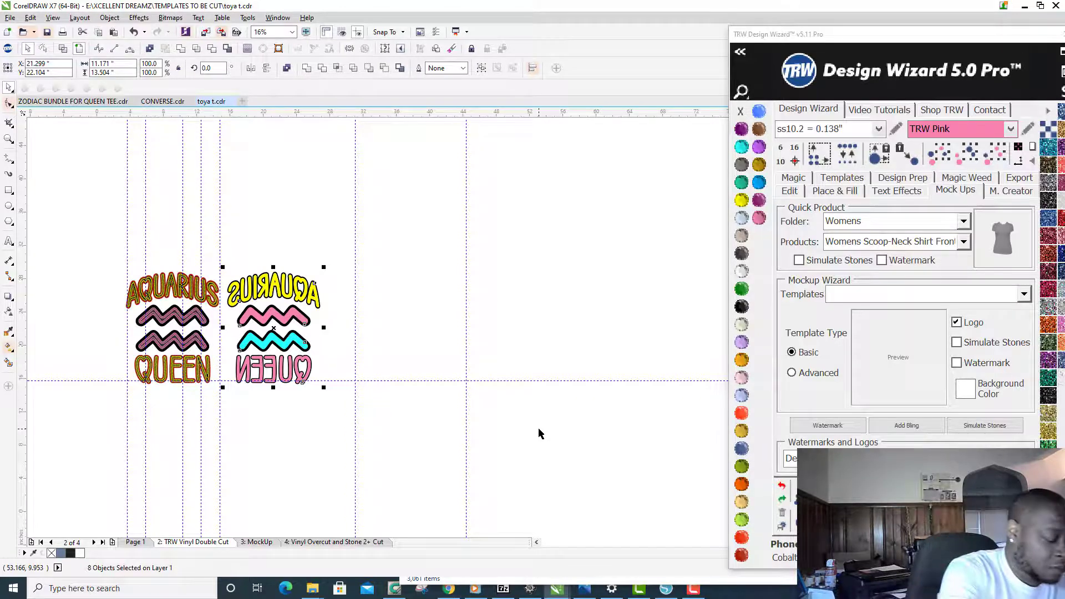
Step: Undo and redo the layer alignment to compare the stacked design with the separate layers, ending with the layers apart
{"action": "key", "text": "ctrl+z"}
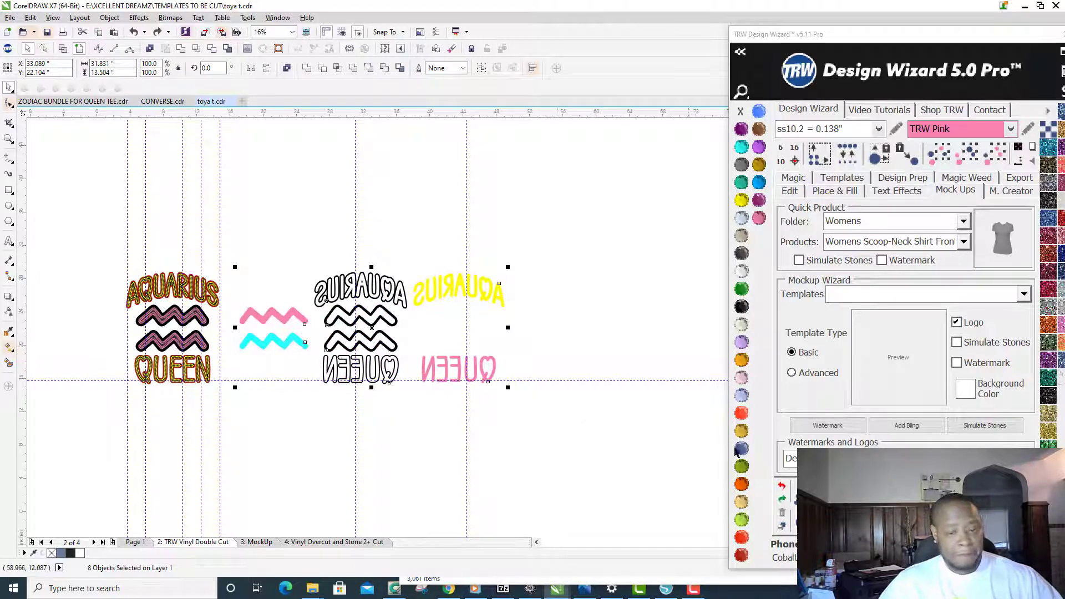
{"action": "left_click", "coordinate": [782, 500]}
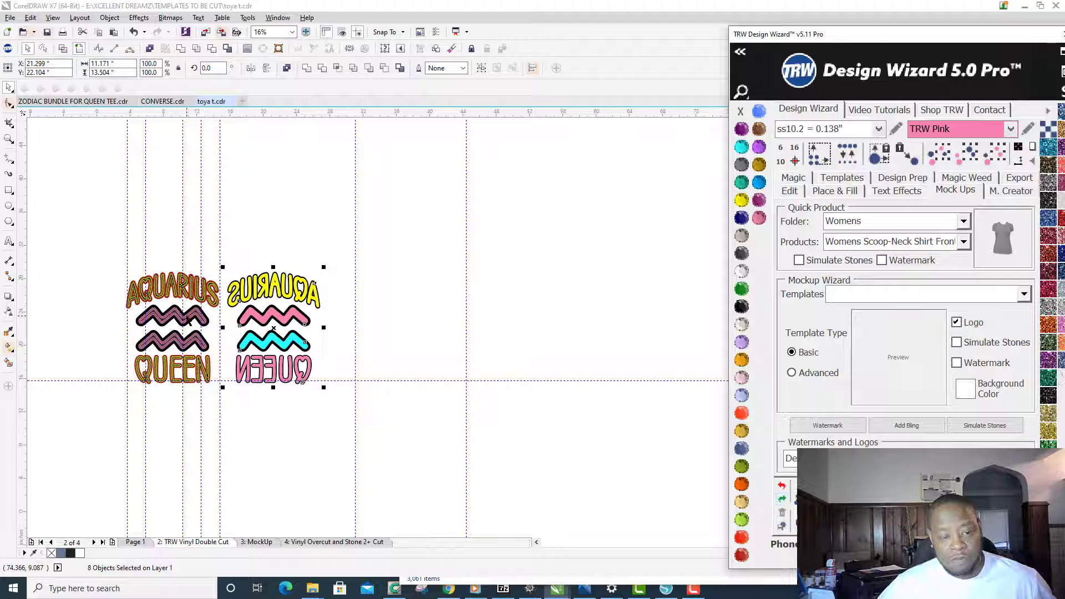
{"action": "scroll", "coordinate": [211, 352], "scroll_direction": "up", "scroll_amount": 2}
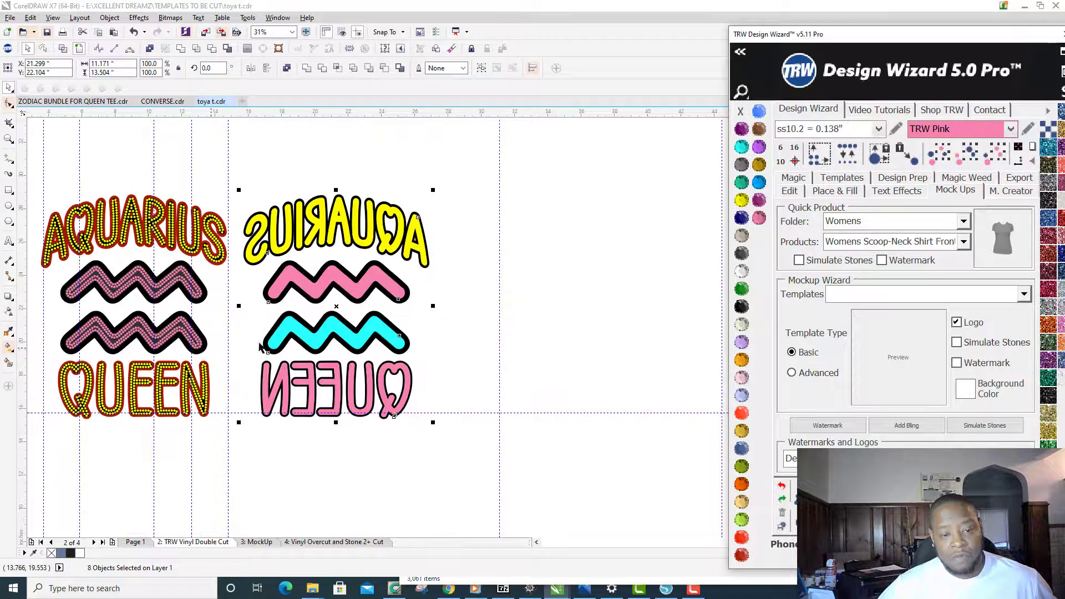
{"action": "left_click", "coordinate": [782, 486]}
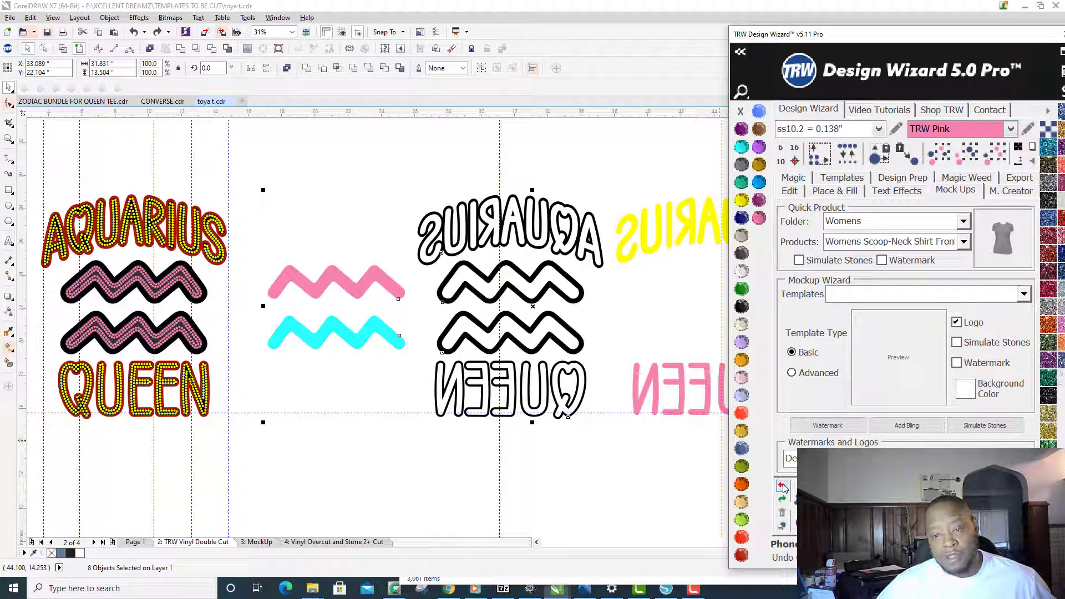
Step: Close the Design Wizard window, deselect the layers, and go to Page 1 to view the original rhinestone design
{"action": "left_click_drag", "start_coordinate": [1033, 36], "coordinate": [985, 29]}
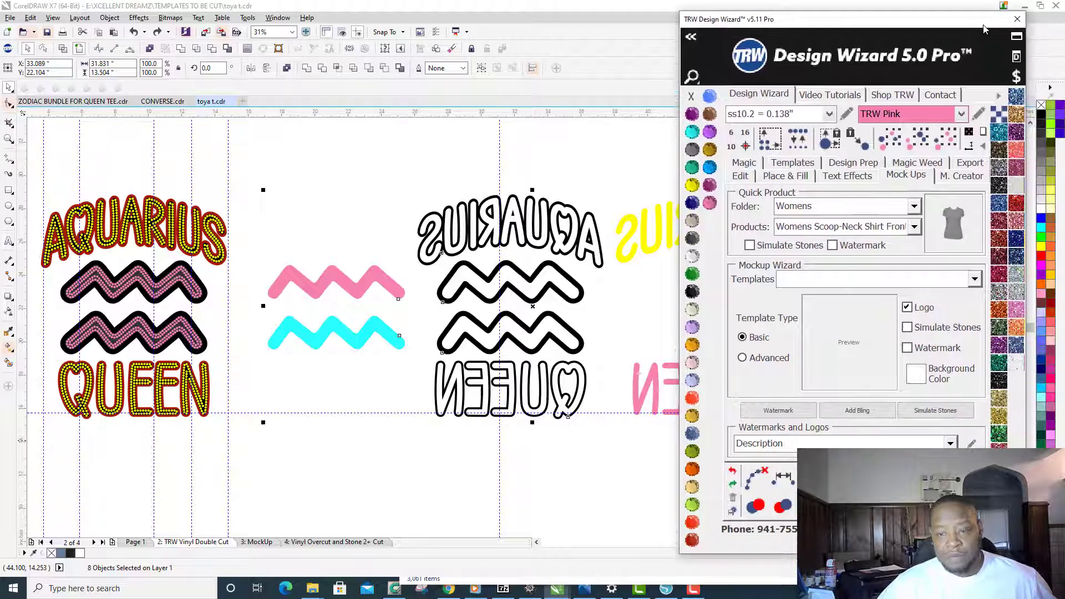
{"action": "left_click", "coordinate": [1018, 19]}
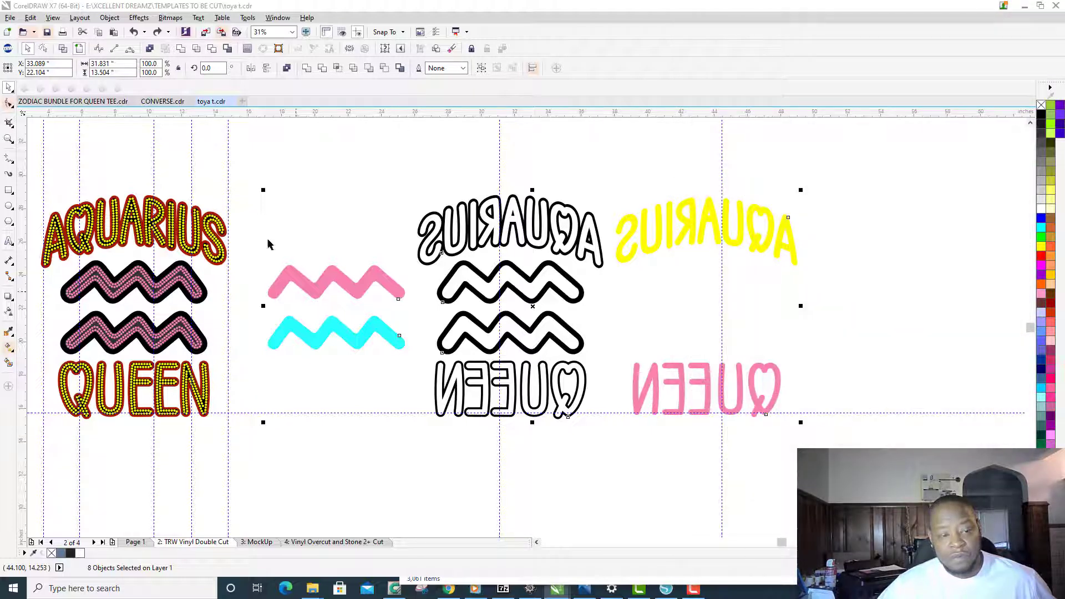
{"action": "key", "text": "Escape"}
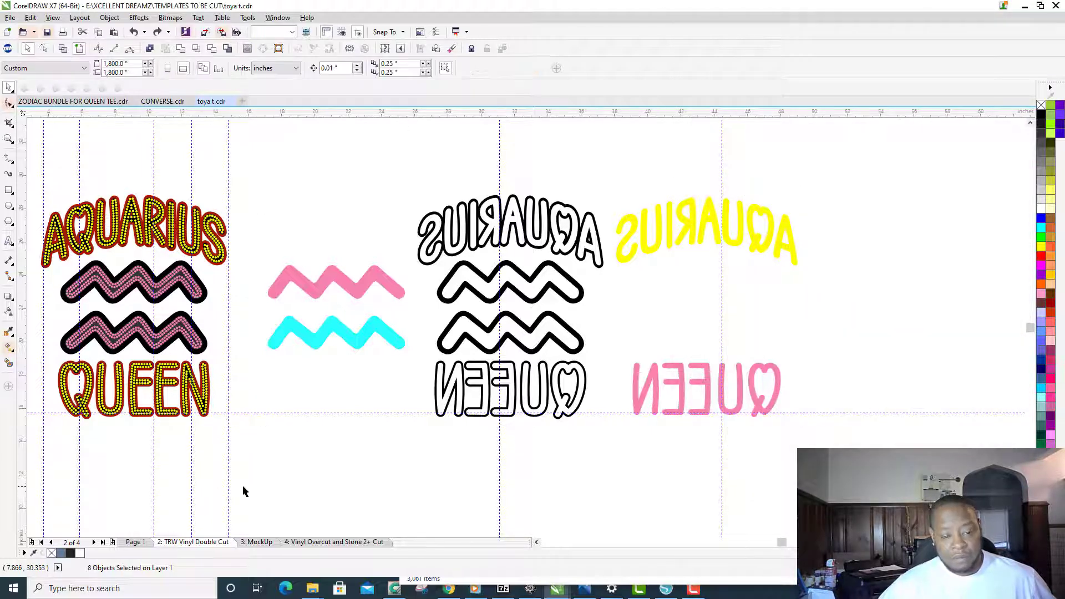
{"action": "left_click", "coordinate": [137, 546]}
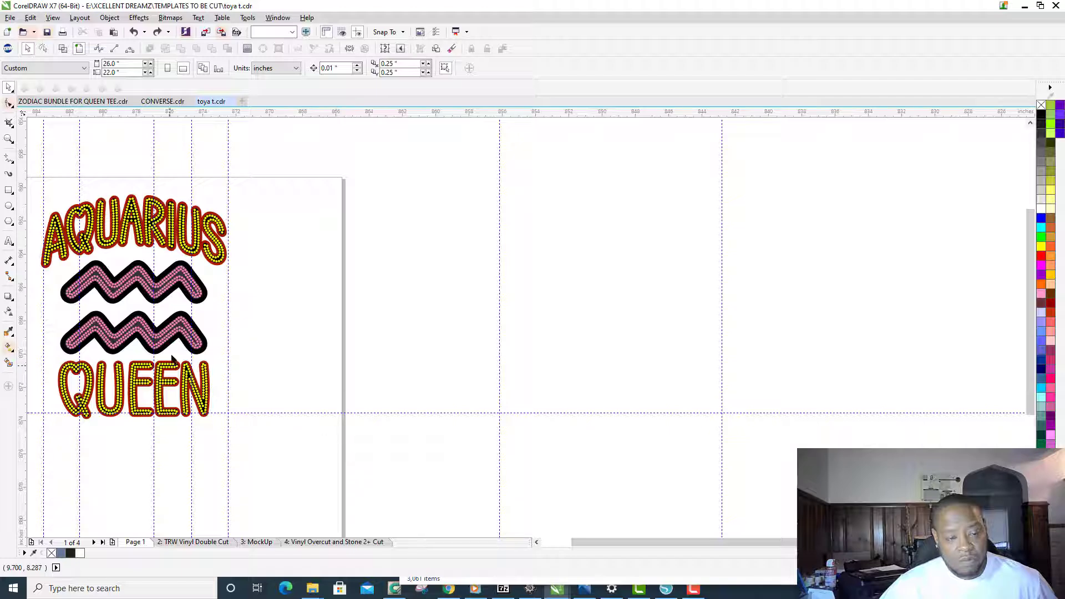
{"action": "scroll", "coordinate": [350, 368], "scroll_direction": "down", "scroll_amount": 2}
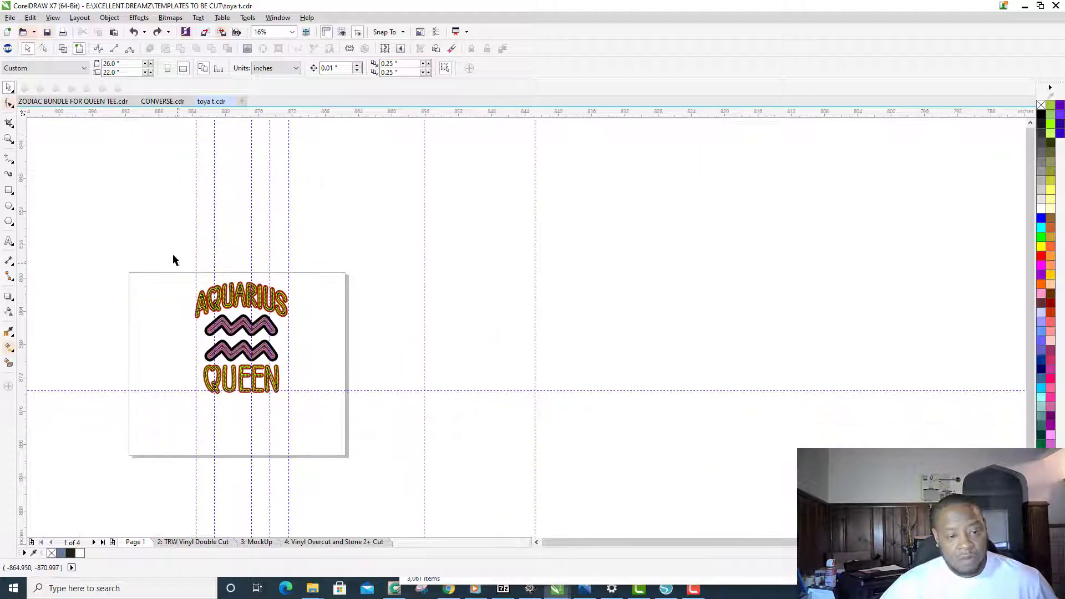
Step: Move the complete AQUARIUS QUEEN design, including both zigzags, to the left side of the page
{"action": "left_click_drag", "start_coordinate": [173, 245], "coordinate": [323, 431]}
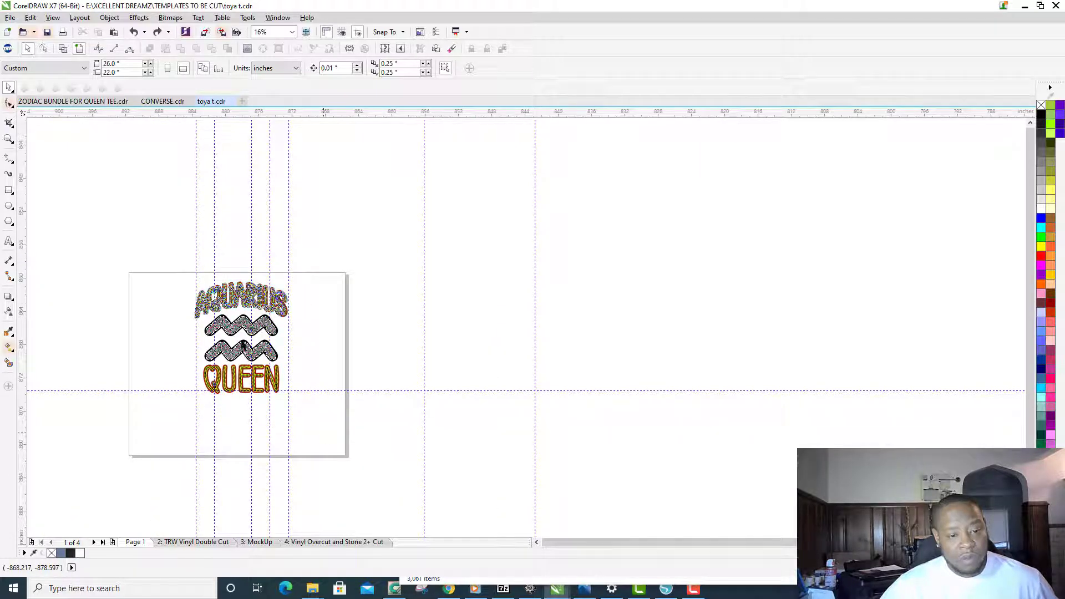
{"action": "left_click_drag", "start_coordinate": [238, 328], "coordinate": [178, 321]}
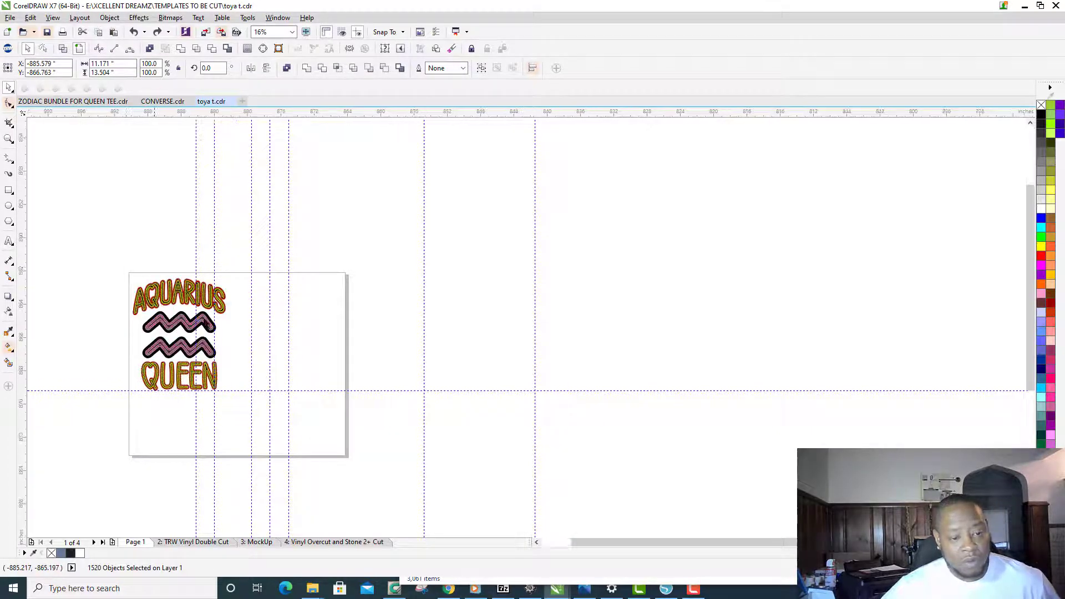
Step: Select all yellow stones of the same color and size and move them out of the lettering to the empty area beside the design
{"action": "scroll", "coordinate": [203, 320], "scroll_direction": "up", "scroll_amount": 5}
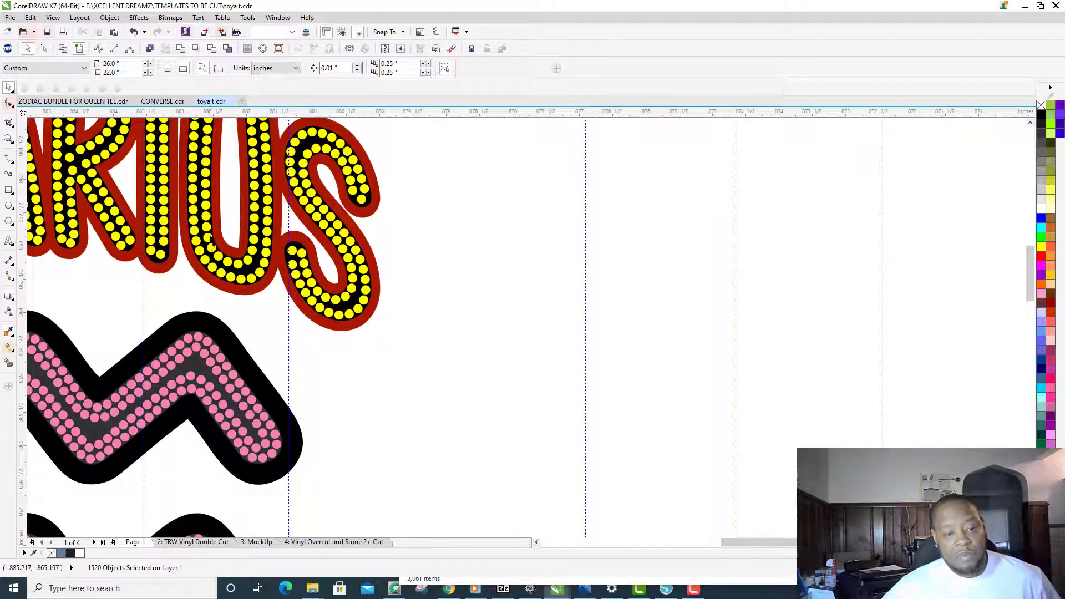
{"action": "left_click", "coordinate": [209, 238]}
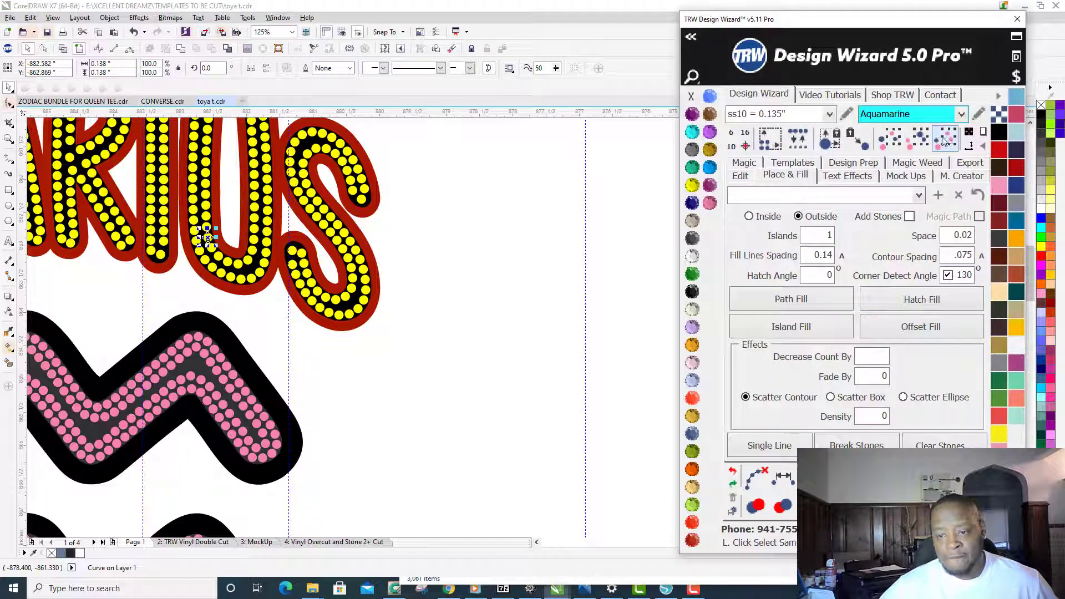
{"action": "left_click", "coordinate": [944, 139]}
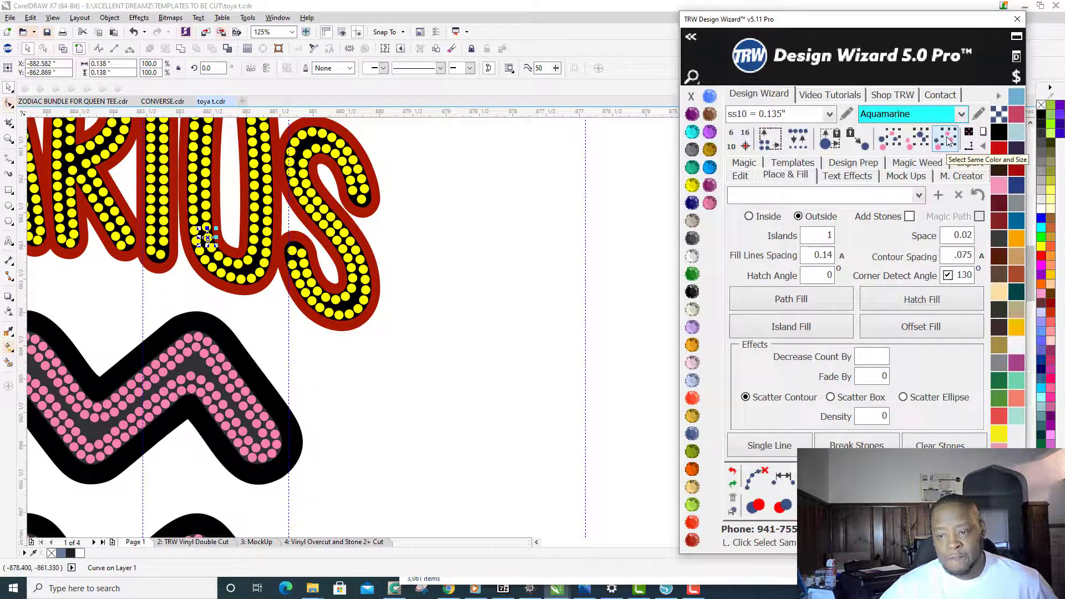
{"action": "left_click", "coordinate": [381, 93]}
{"action": "scroll", "coordinate": [292, 275], "scroll_direction": "down", "scroll_amount": 3}
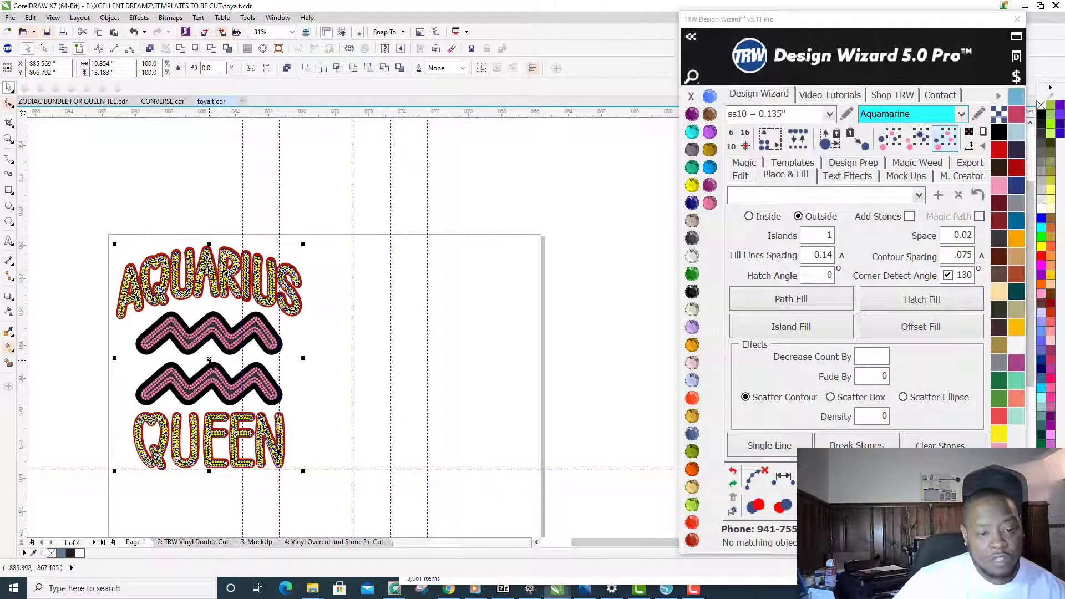
{"action": "left_click_drag", "start_coordinate": [244, 358], "coordinate": [445, 358]}
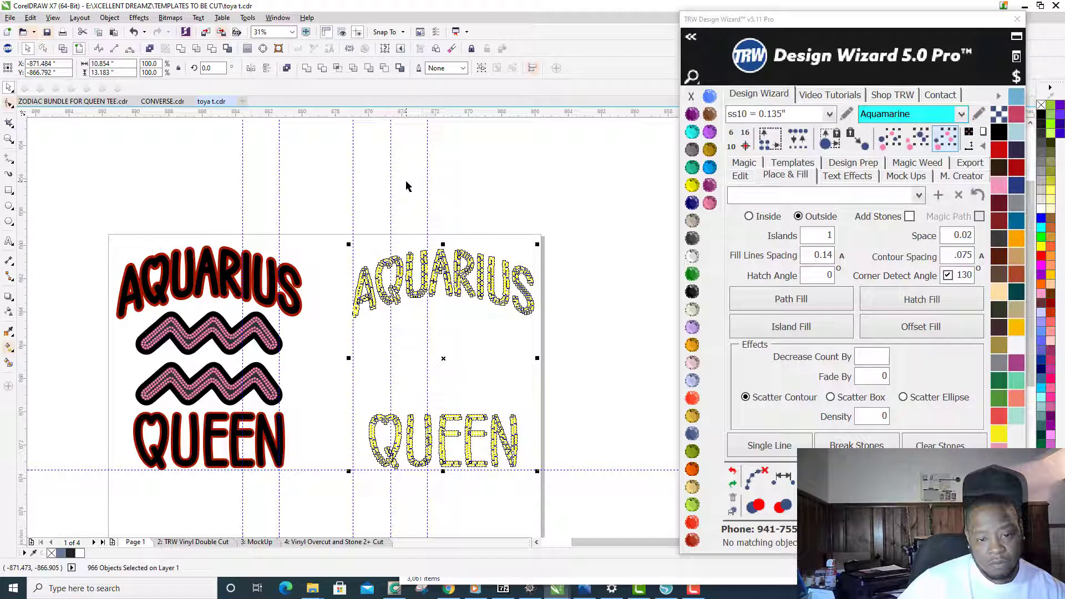
Step: Move the separated QUEEN stones up directly beneath the AQUARIUS stones and color them TRW Blue
{"action": "left_click_drag", "start_coordinate": [364, 386], "coordinate": [541, 499]}
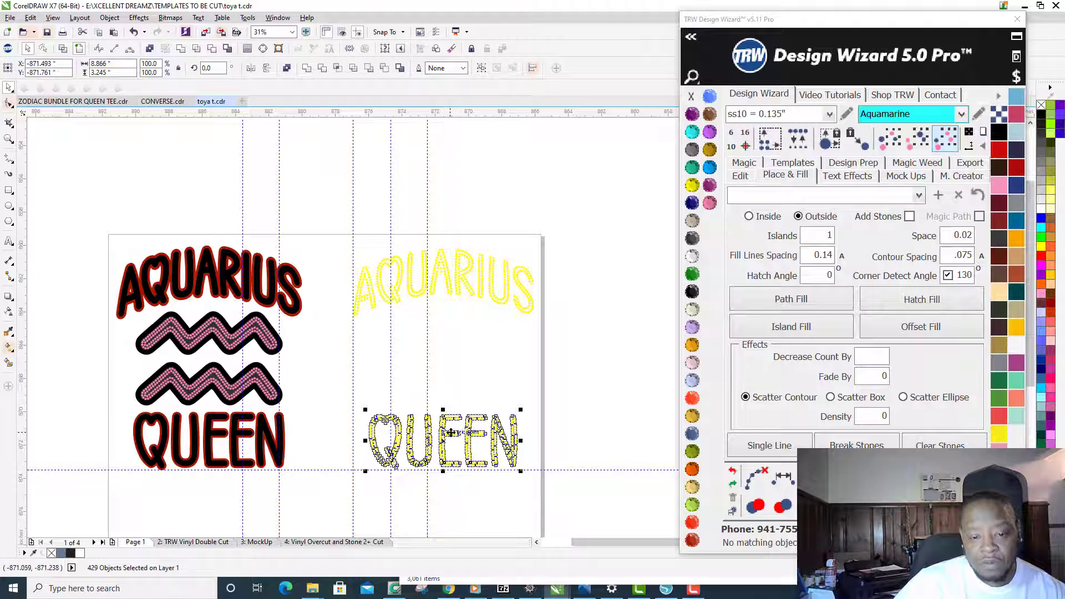
{"action": "left_click_drag", "start_coordinate": [453, 432], "coordinate": [473, 340]}
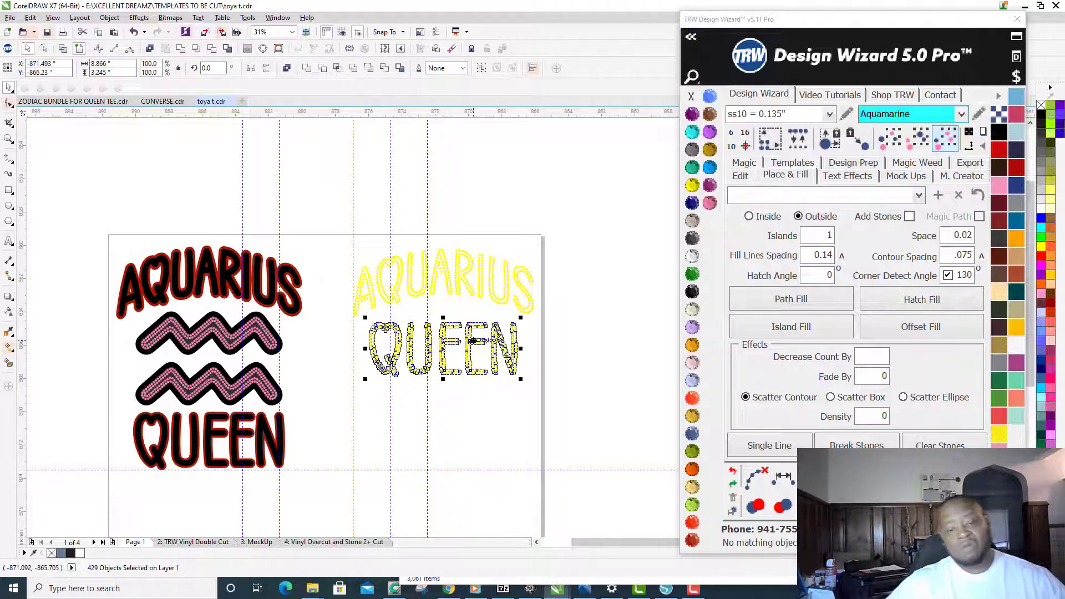
{"action": "scroll", "coordinate": [499, 327], "scroll_direction": "up", "scroll_amount": 1}
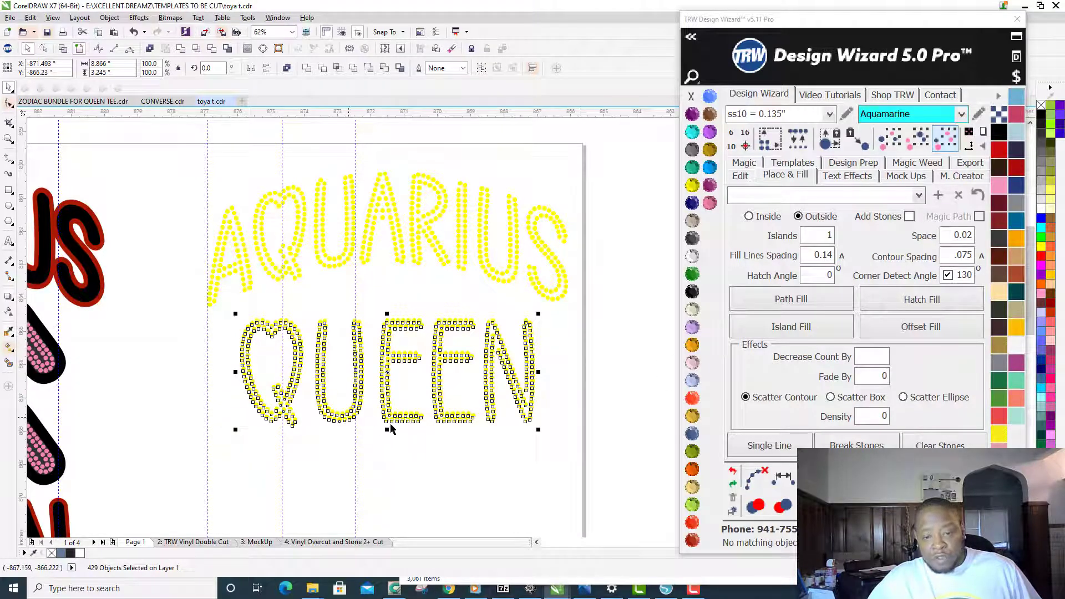
{"action": "left_click", "coordinate": [710, 168]}
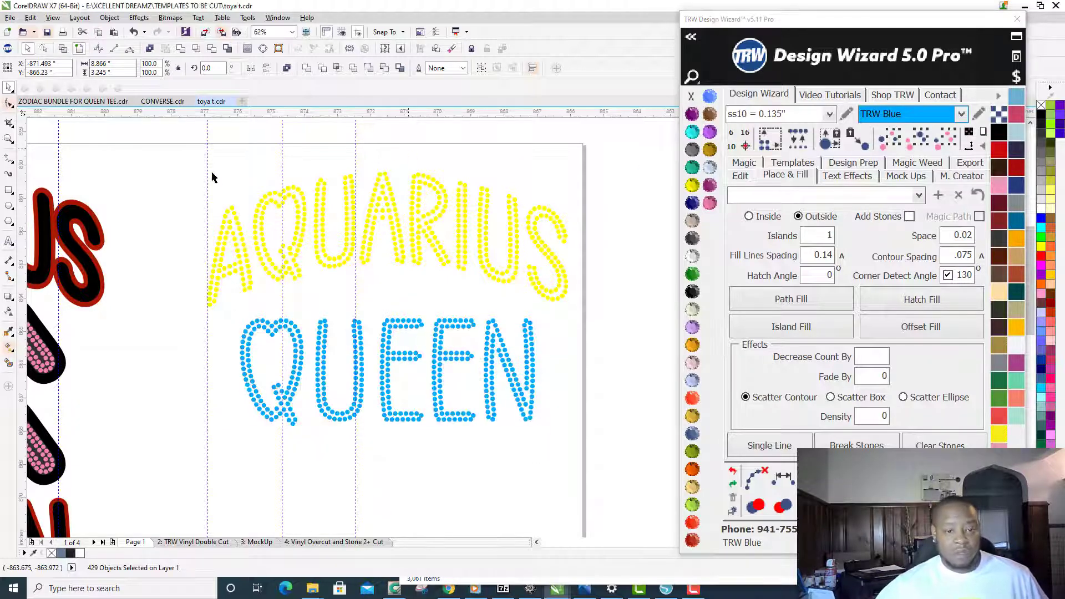
Step: Examine the separated AQUARIUS and QUEEN stone lettering up close and beside the remaining vinyl design
{"action": "left_click_drag", "start_coordinate": [180, 142], "coordinate": [610, 465]}
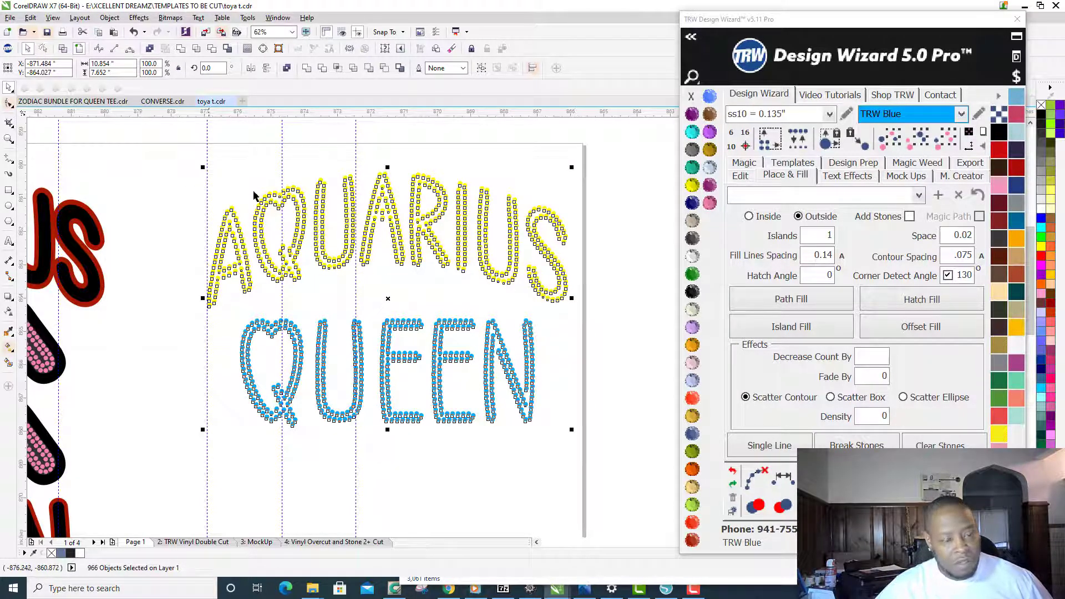
{"action": "left_click", "coordinate": [614, 335]}
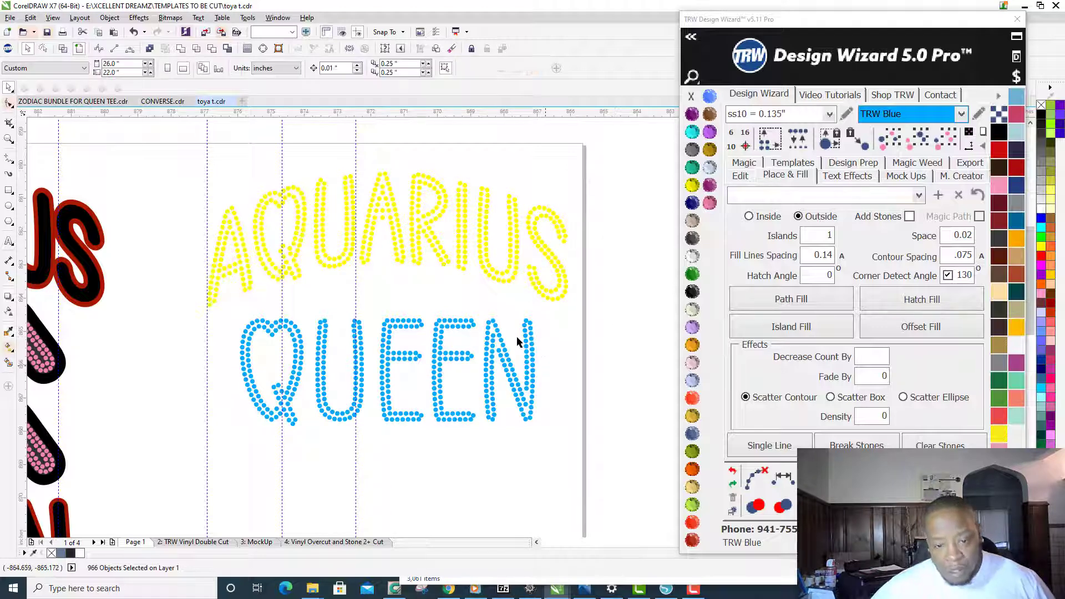
{"action": "scroll", "coordinate": [548, 324], "scroll_direction": "up", "scroll_amount": 5}
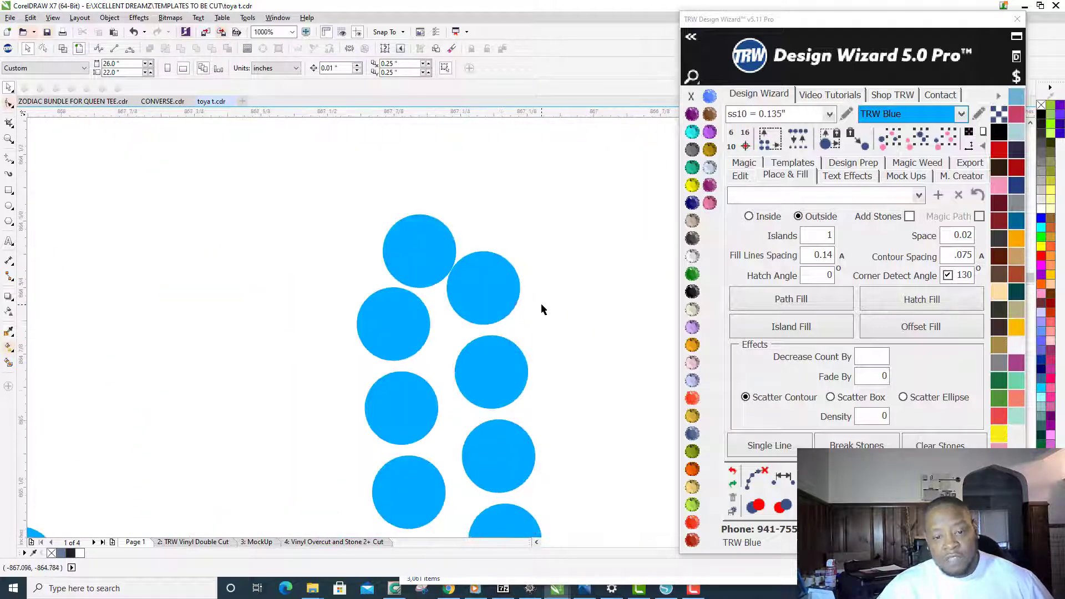
{"action": "scroll", "coordinate": [585, 341], "scroll_direction": "down", "scroll_amount": 5}
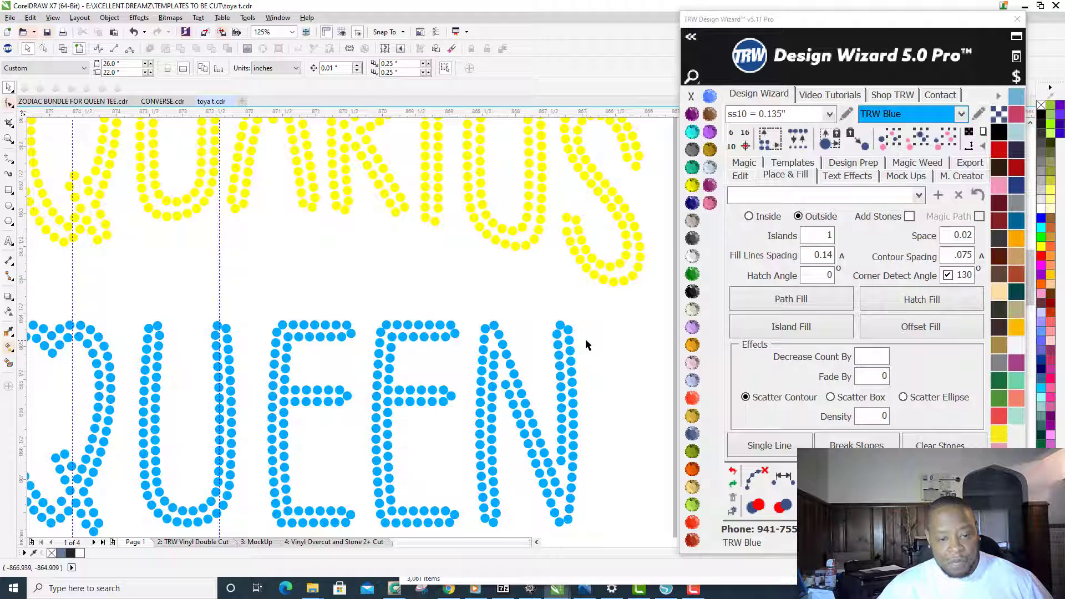
{"action": "scroll", "coordinate": [586, 339], "scroll_direction": "down", "scroll_amount": 2}
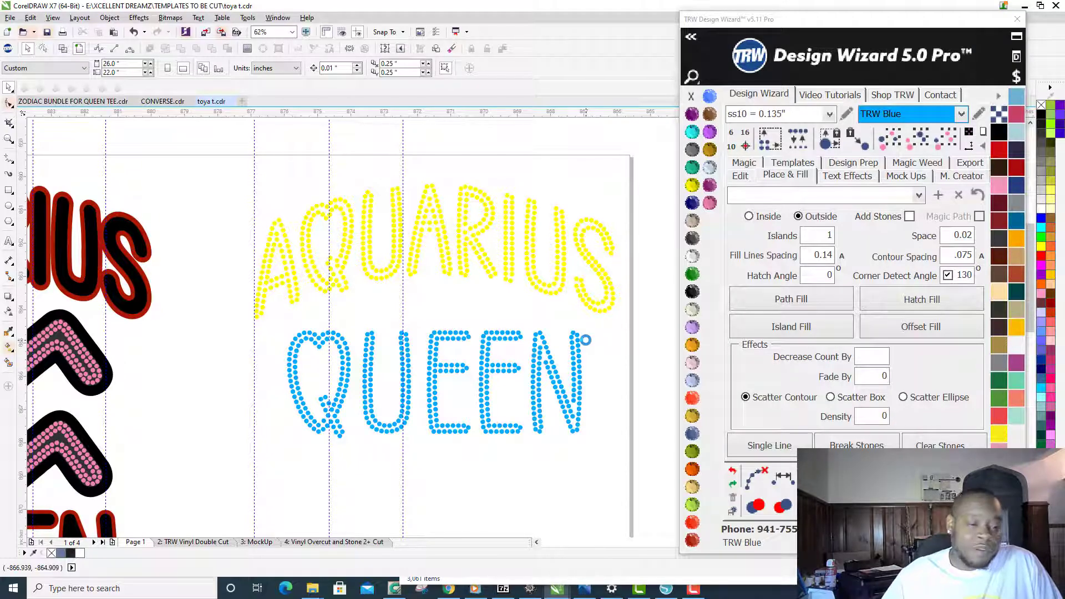
{"action": "scroll", "coordinate": [642, 368], "scroll_direction": "down", "scroll_amount": 1}
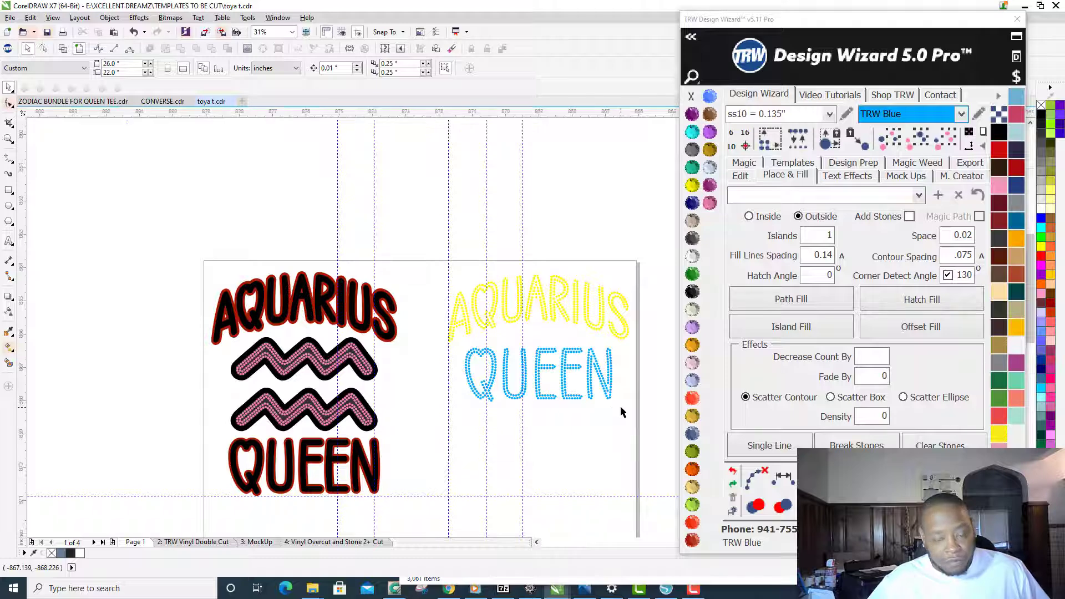
{"action": "scroll", "coordinate": [620, 411], "scroll_direction": "up", "scroll_amount": 1}
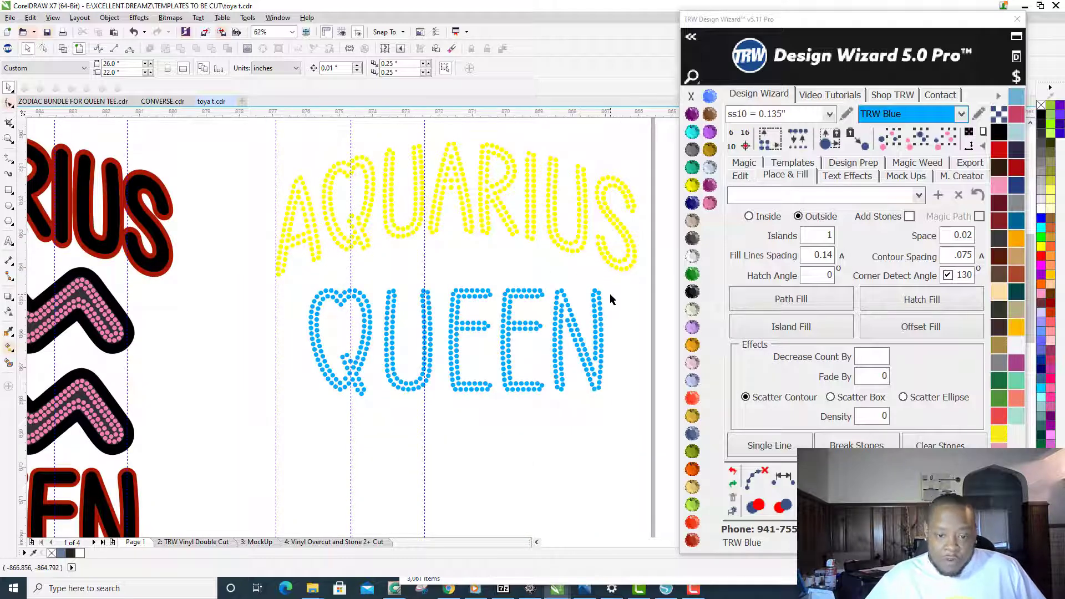
{"action": "scroll", "coordinate": [577, 384], "scroll_direction": "up", "scroll_amount": 1}
{"action": "scroll", "coordinate": [577, 387], "scroll_direction": "down", "scroll_amount": 1}
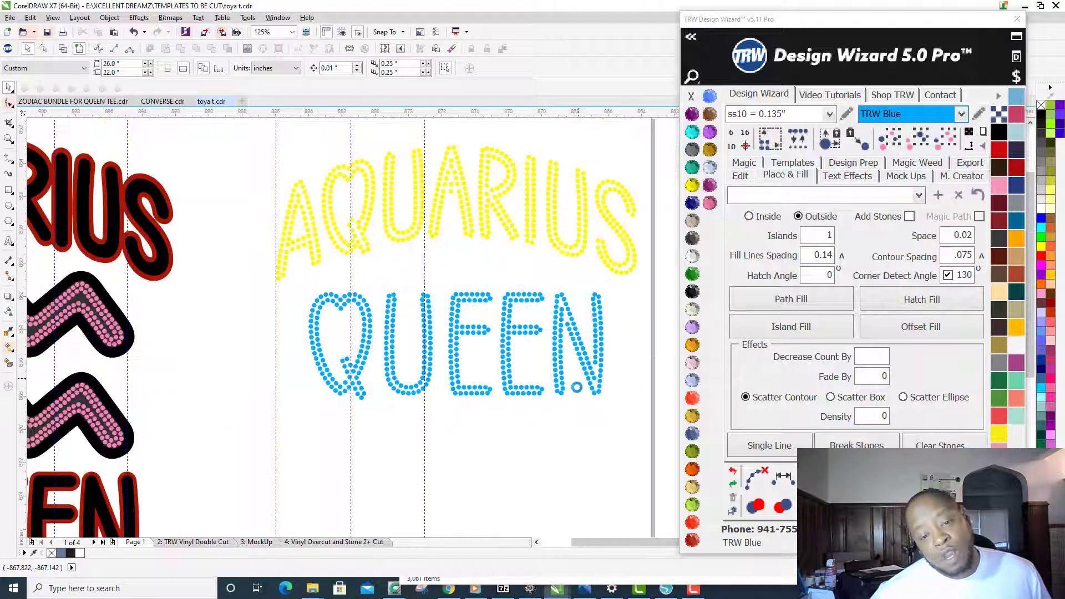
{"action": "scroll", "coordinate": [577, 387], "scroll_direction": "down", "scroll_amount": 2}
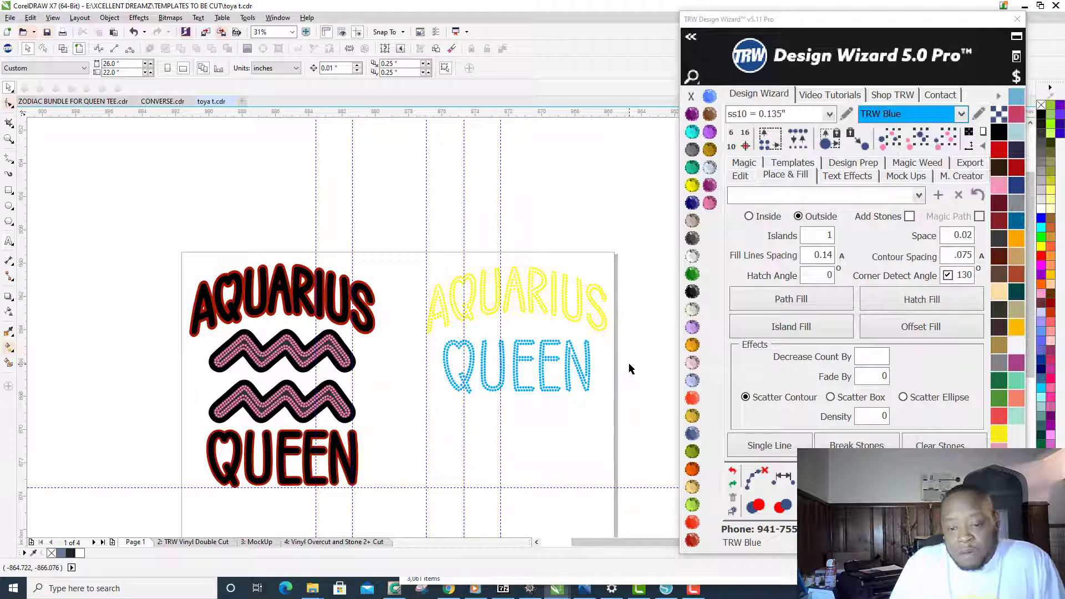
{"action": "scroll", "coordinate": [633, 322], "scroll_direction": "up", "scroll_amount": 1}
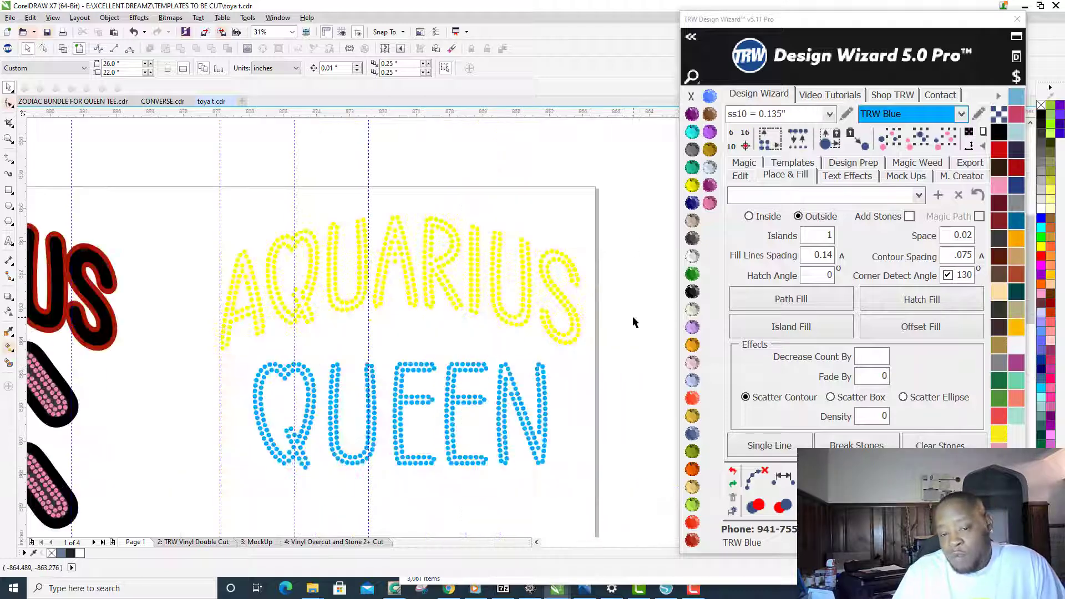